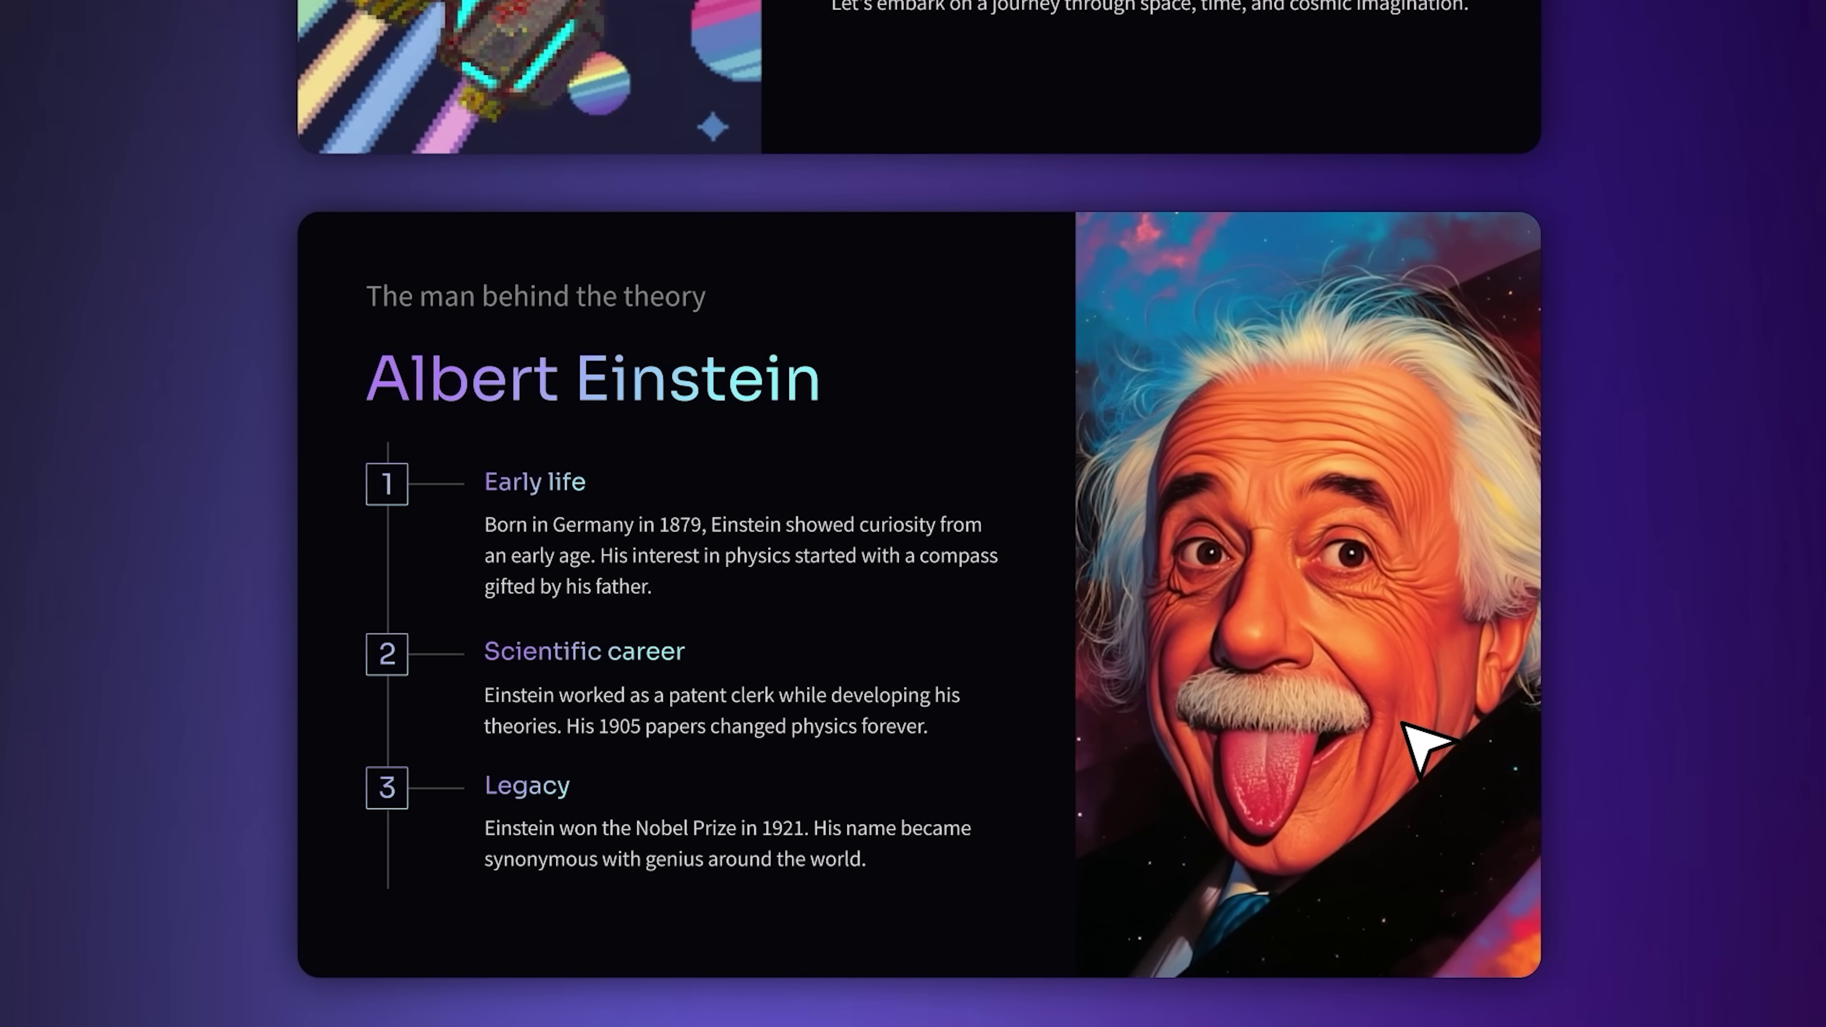
scroll(1432, 659, "down", 10)
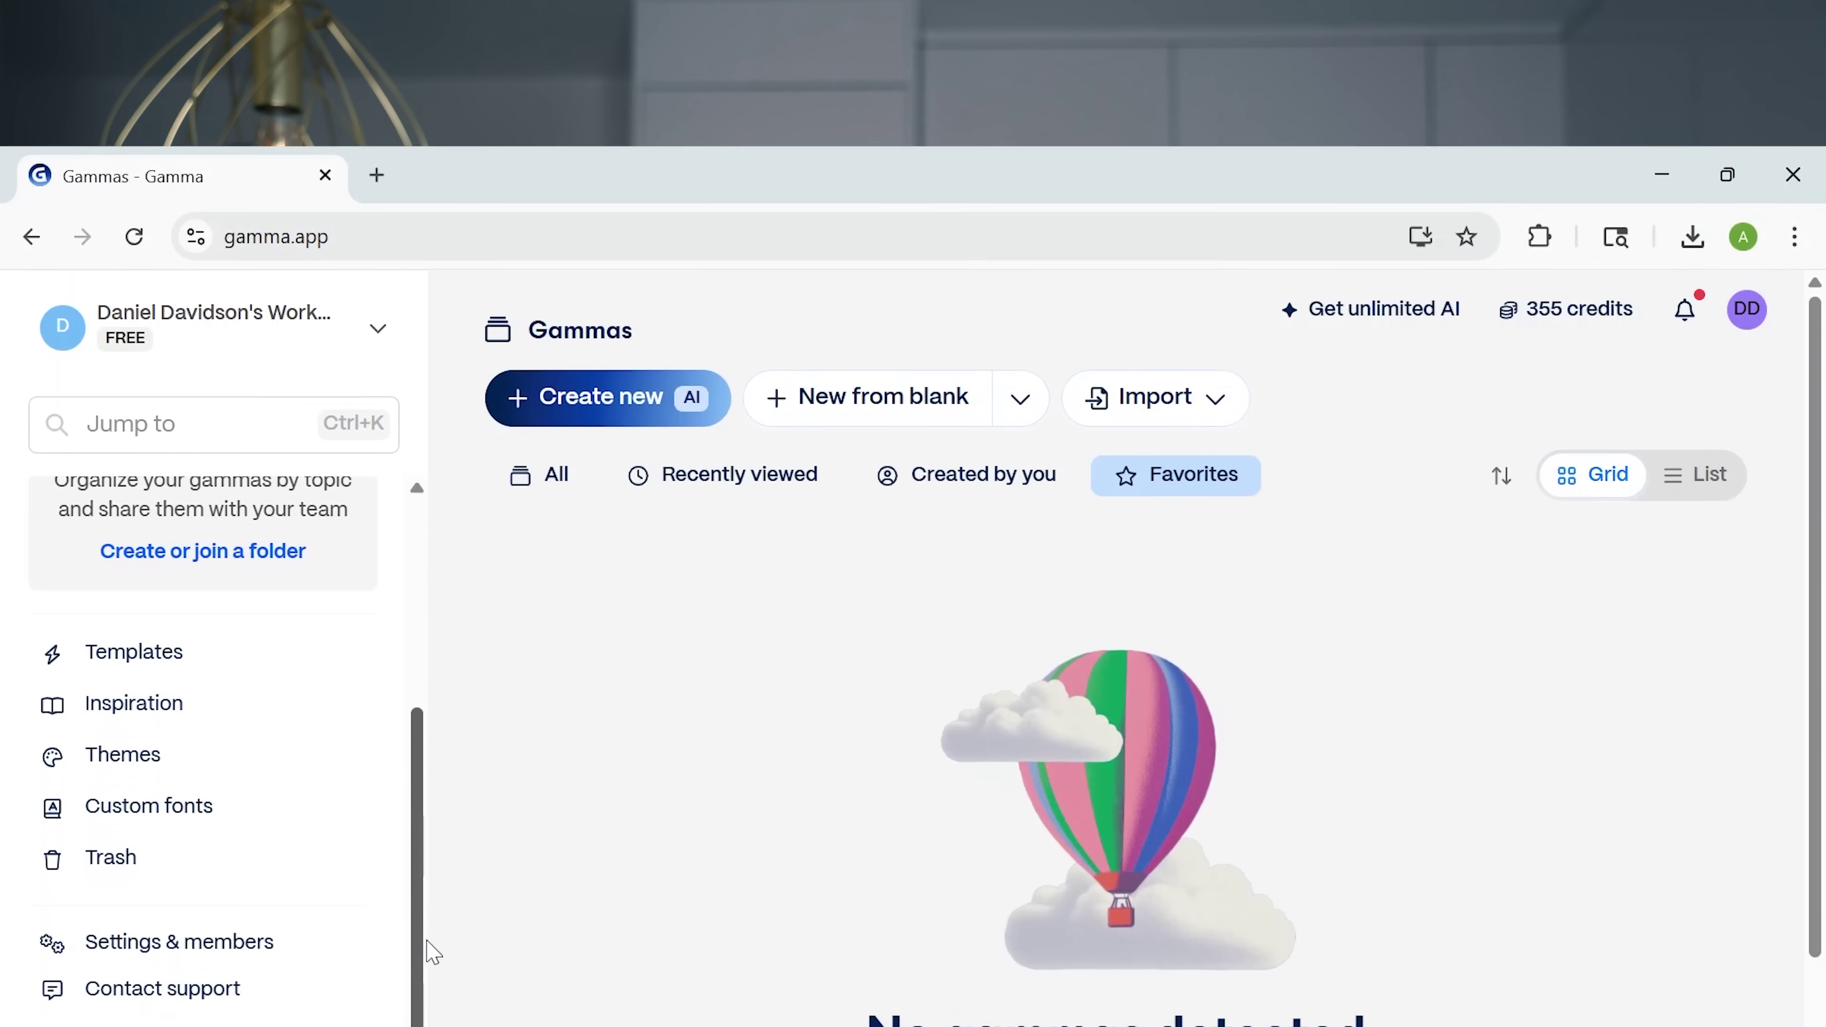
Step: Start a new AI presentation using the Generate from a one-line prompt option
left_click_drag(424, 950, 430, 547)
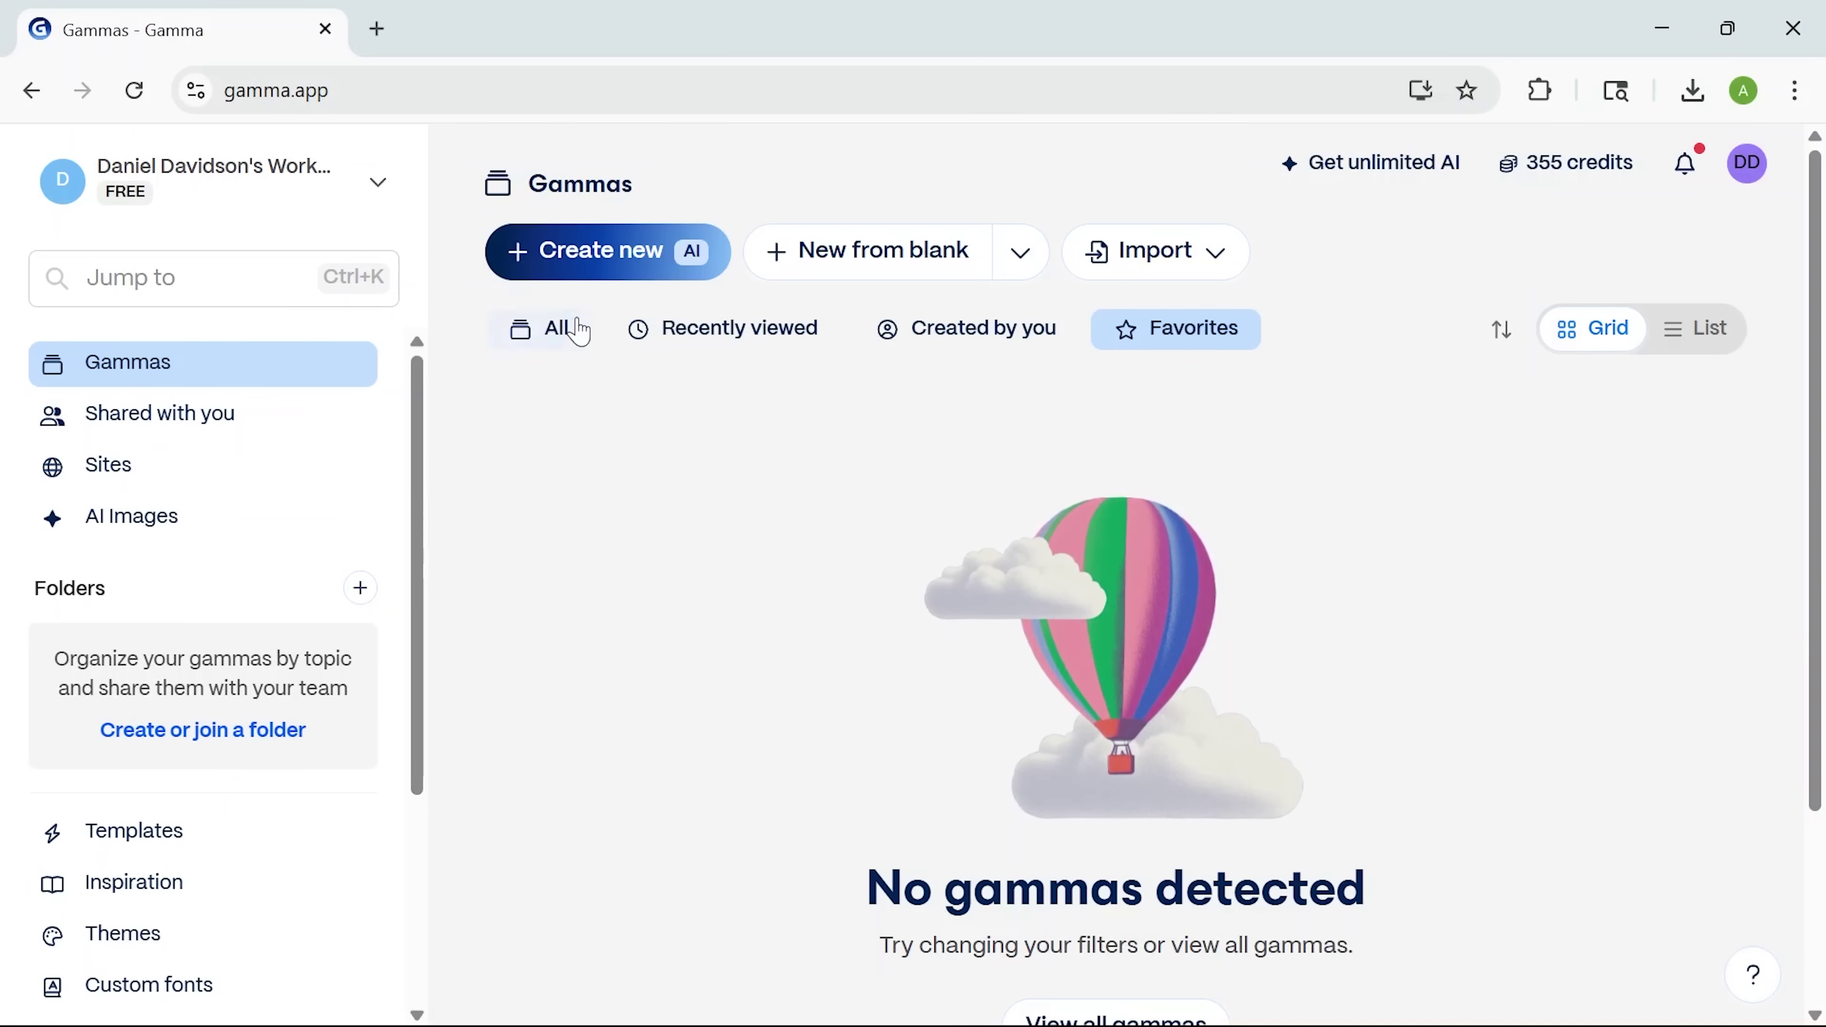
left_click(603, 255)
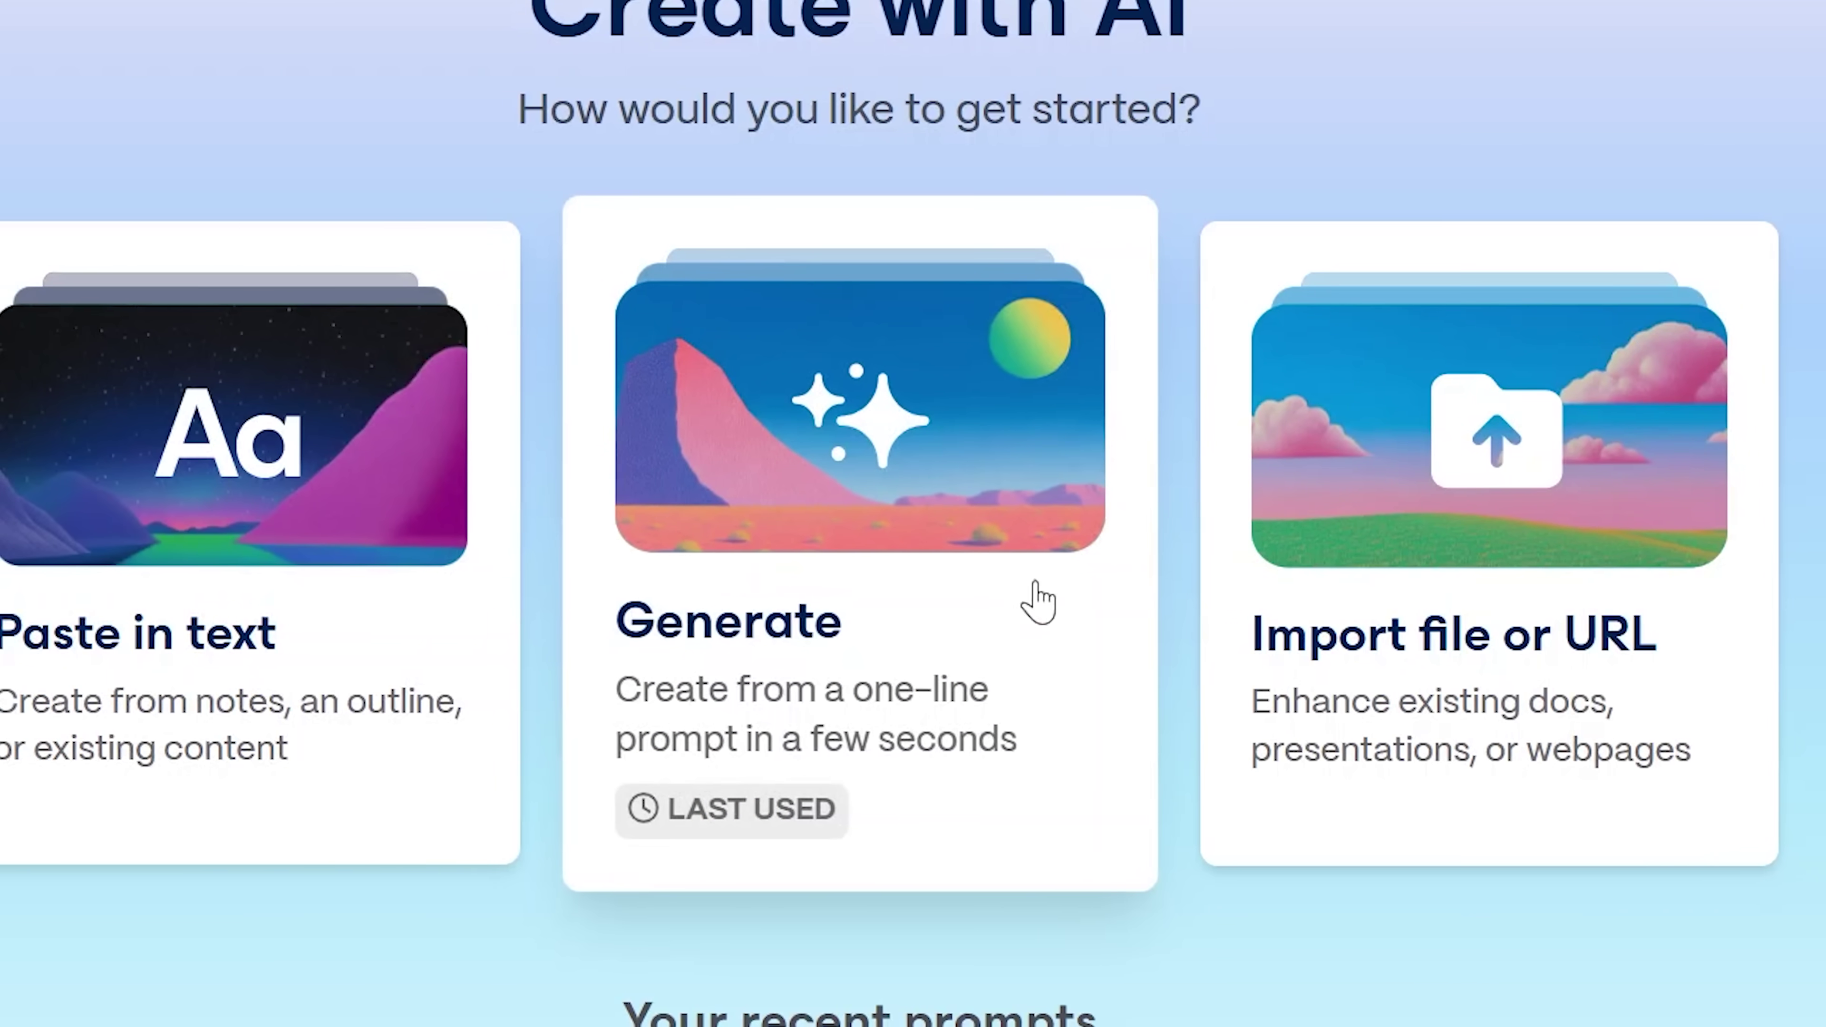
left_click(801, 511)
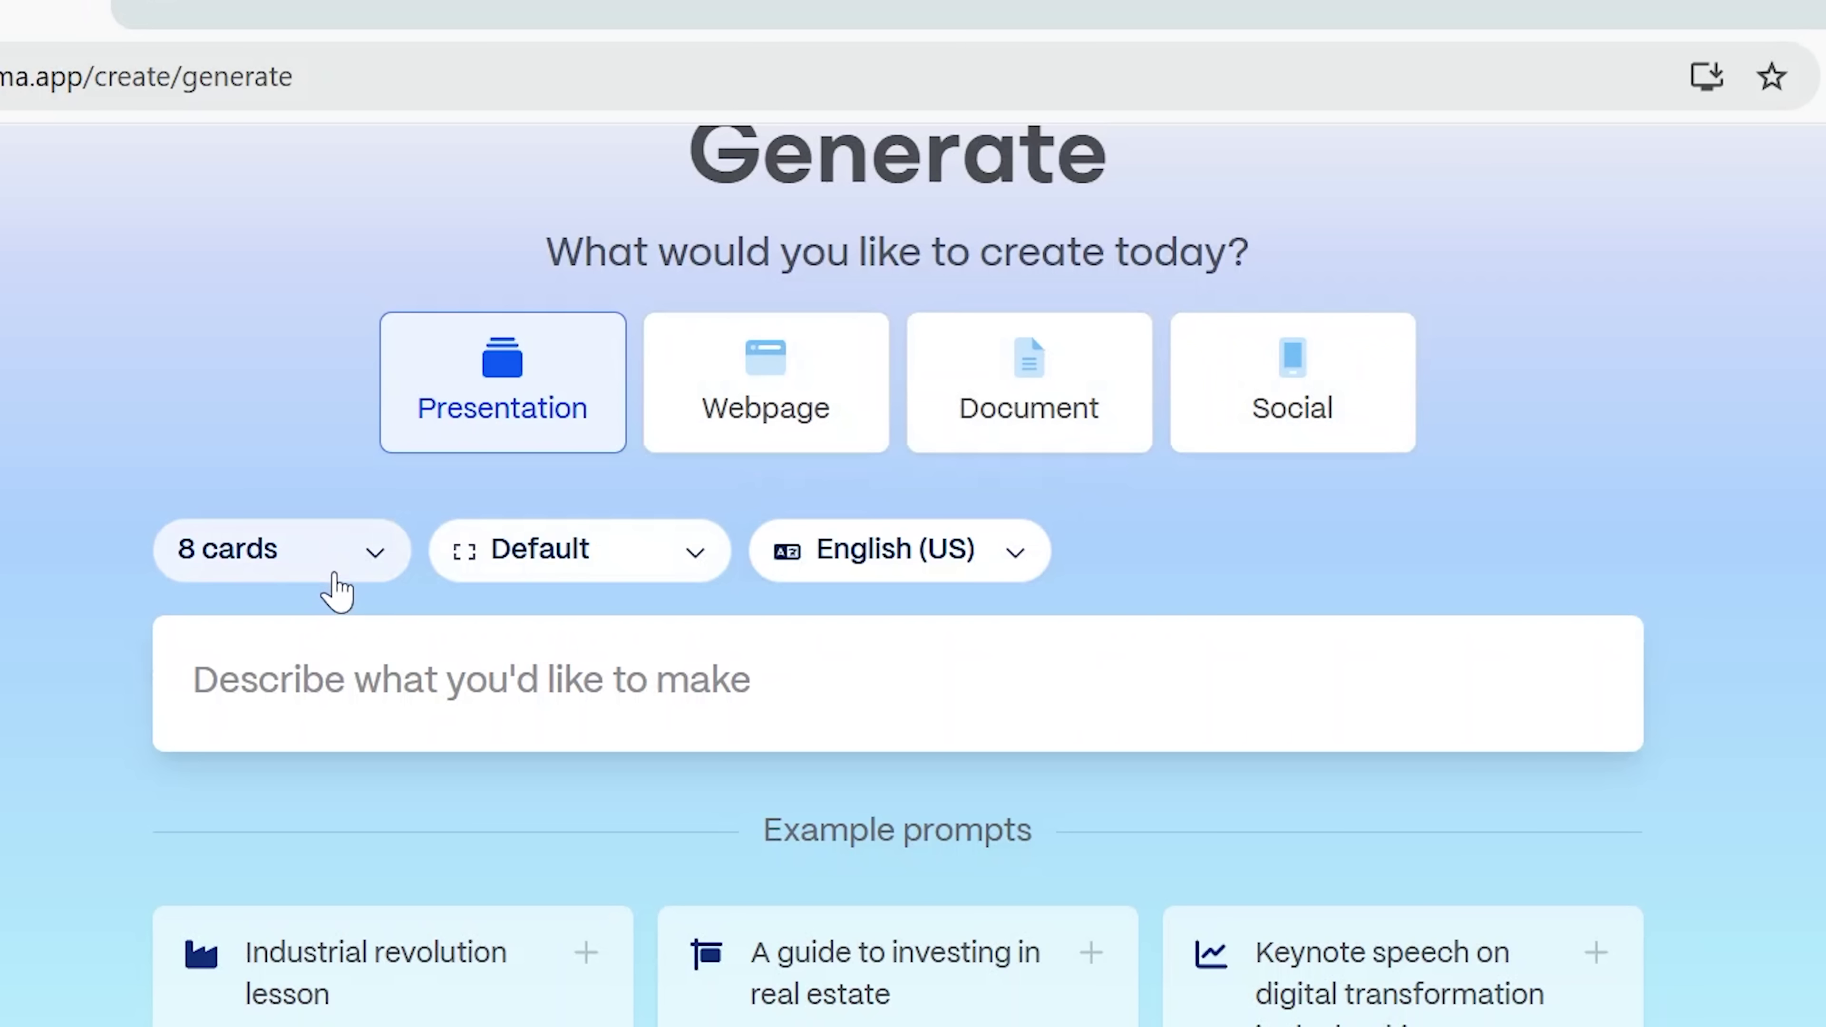
Step: Confirm the settings stay at 8 cards, Default page style and English (US)
left_click(338, 588)
left_click(339, 588)
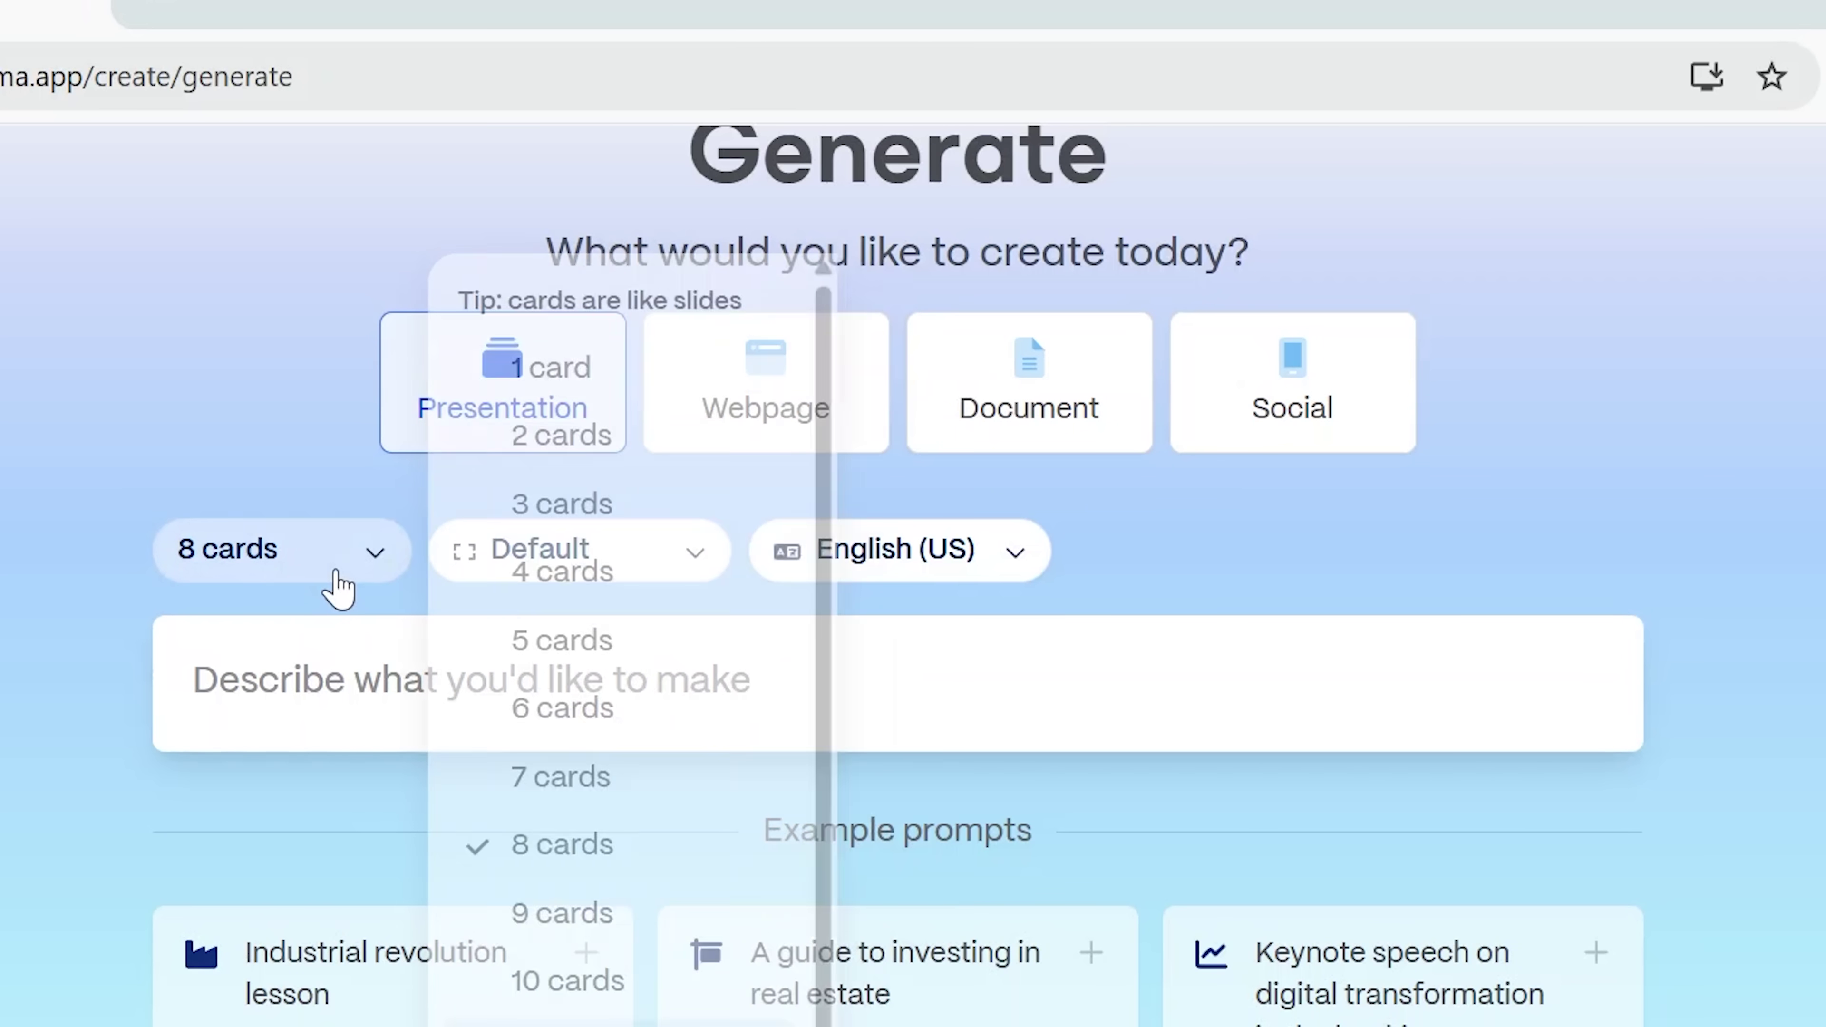
left_click(678, 591)
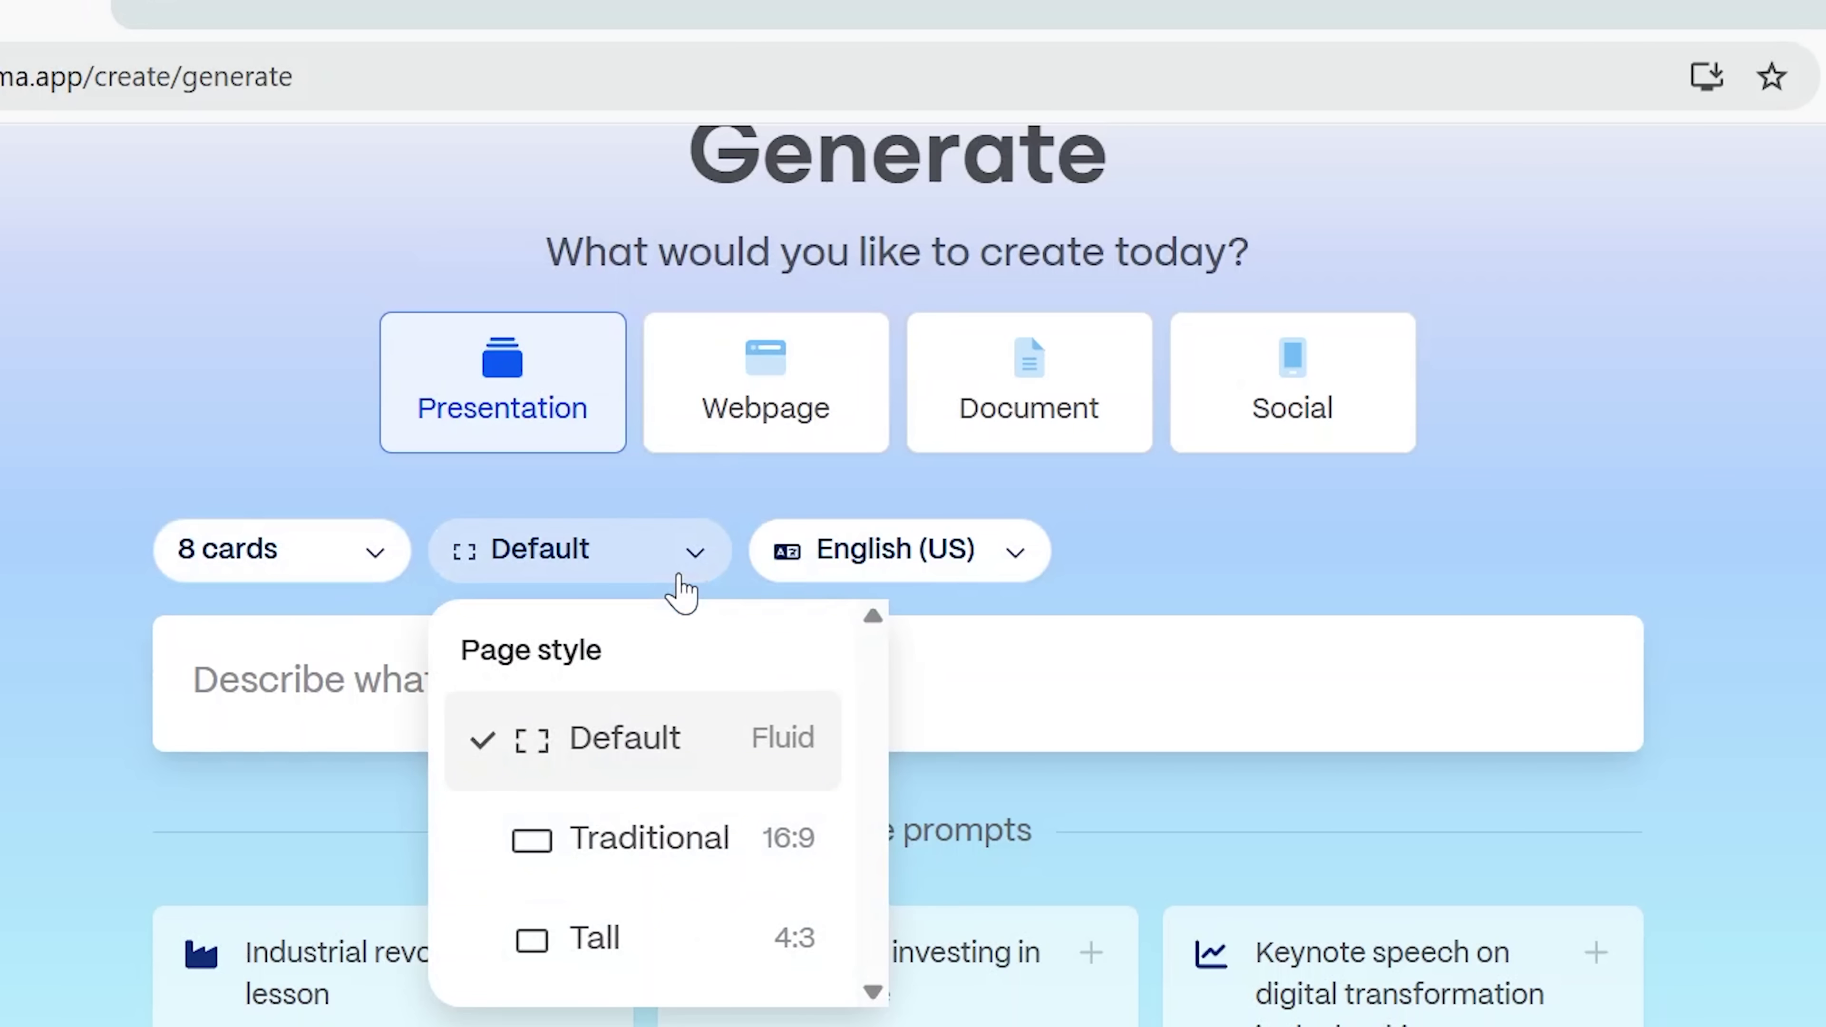
left_click(678, 591)
left_click(922, 586)
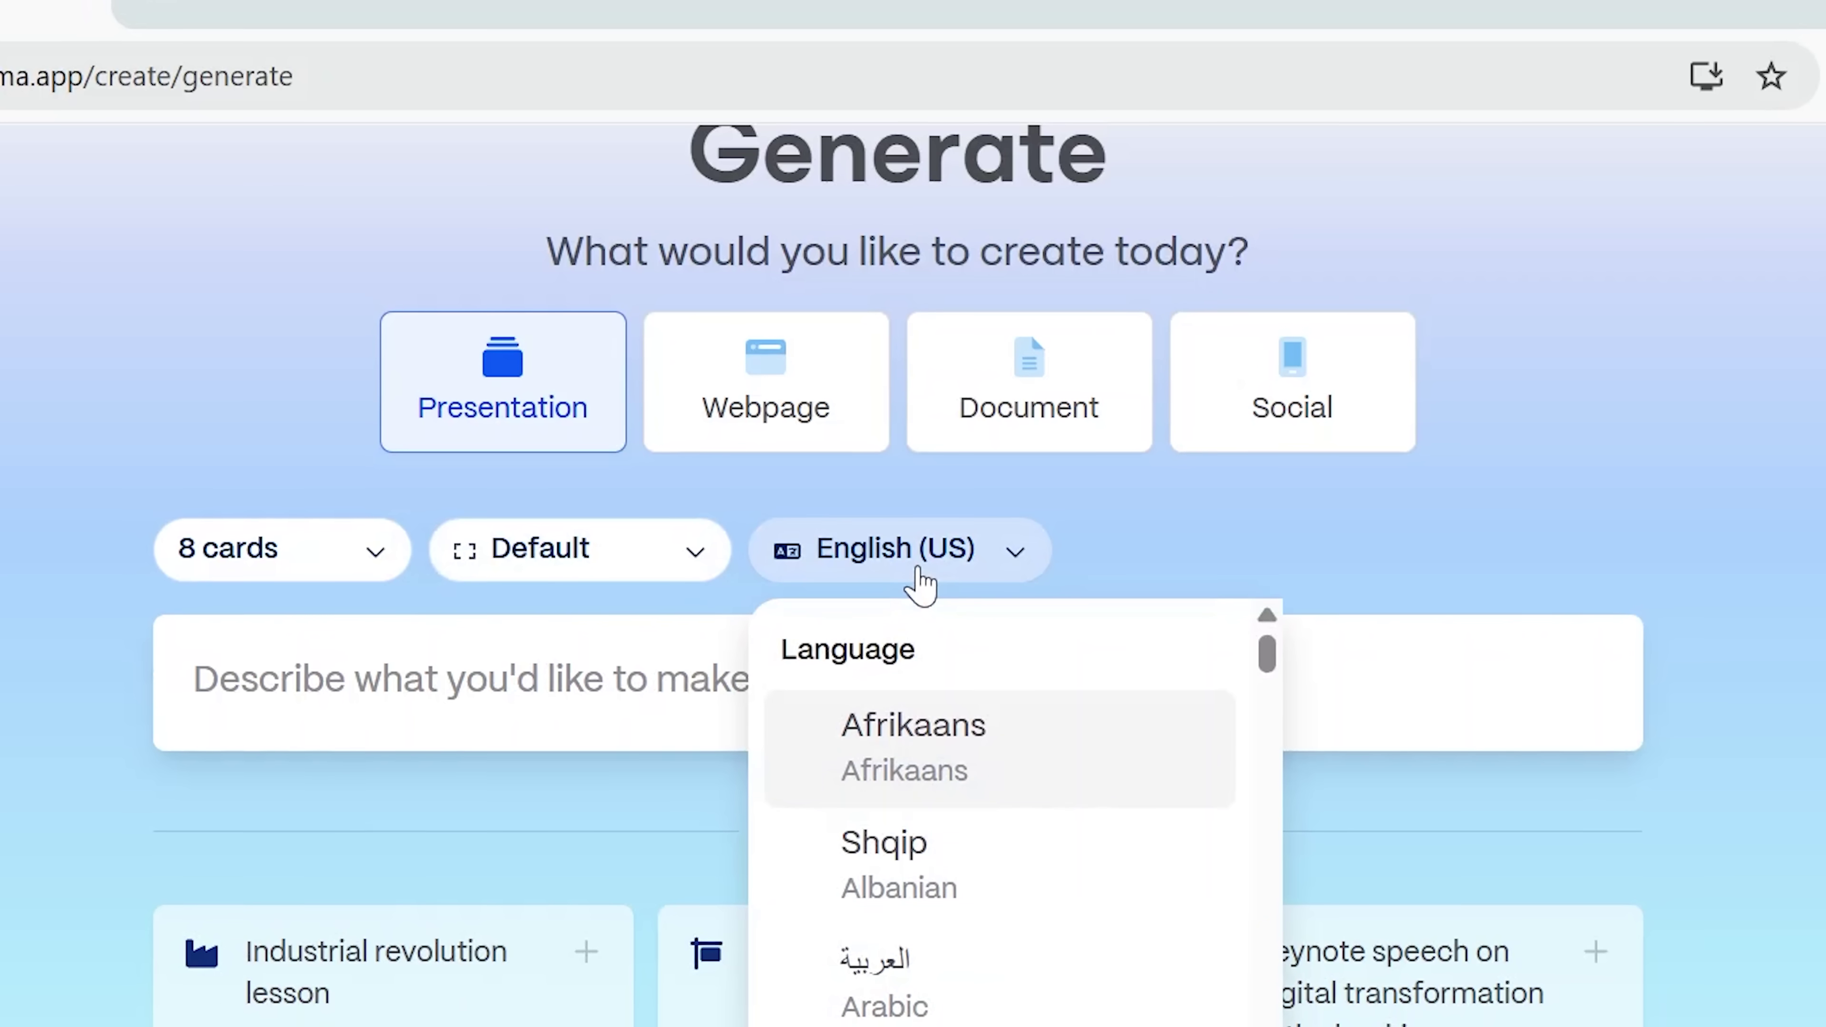
left_click(922, 586)
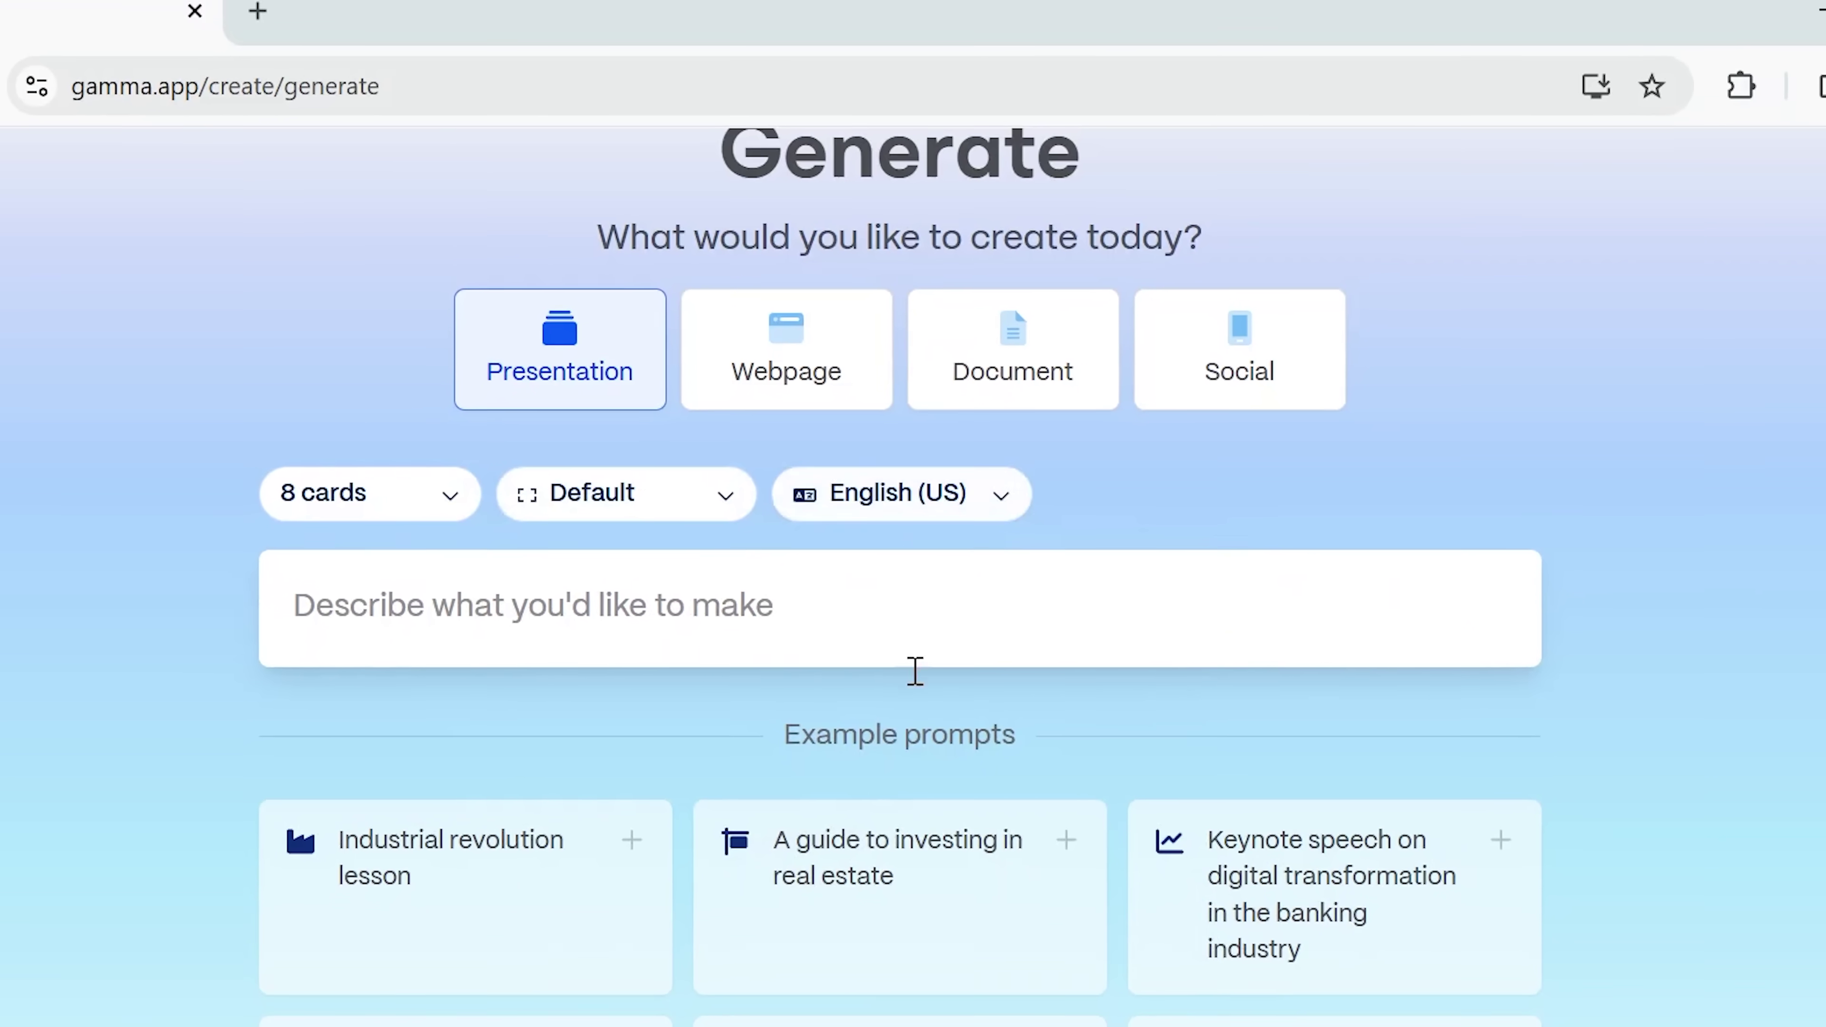
Step: Generate an outline from the 'Keynote speech on digital transformation in the banking industry' example prompt
scroll(1021, 827, "down", 2)
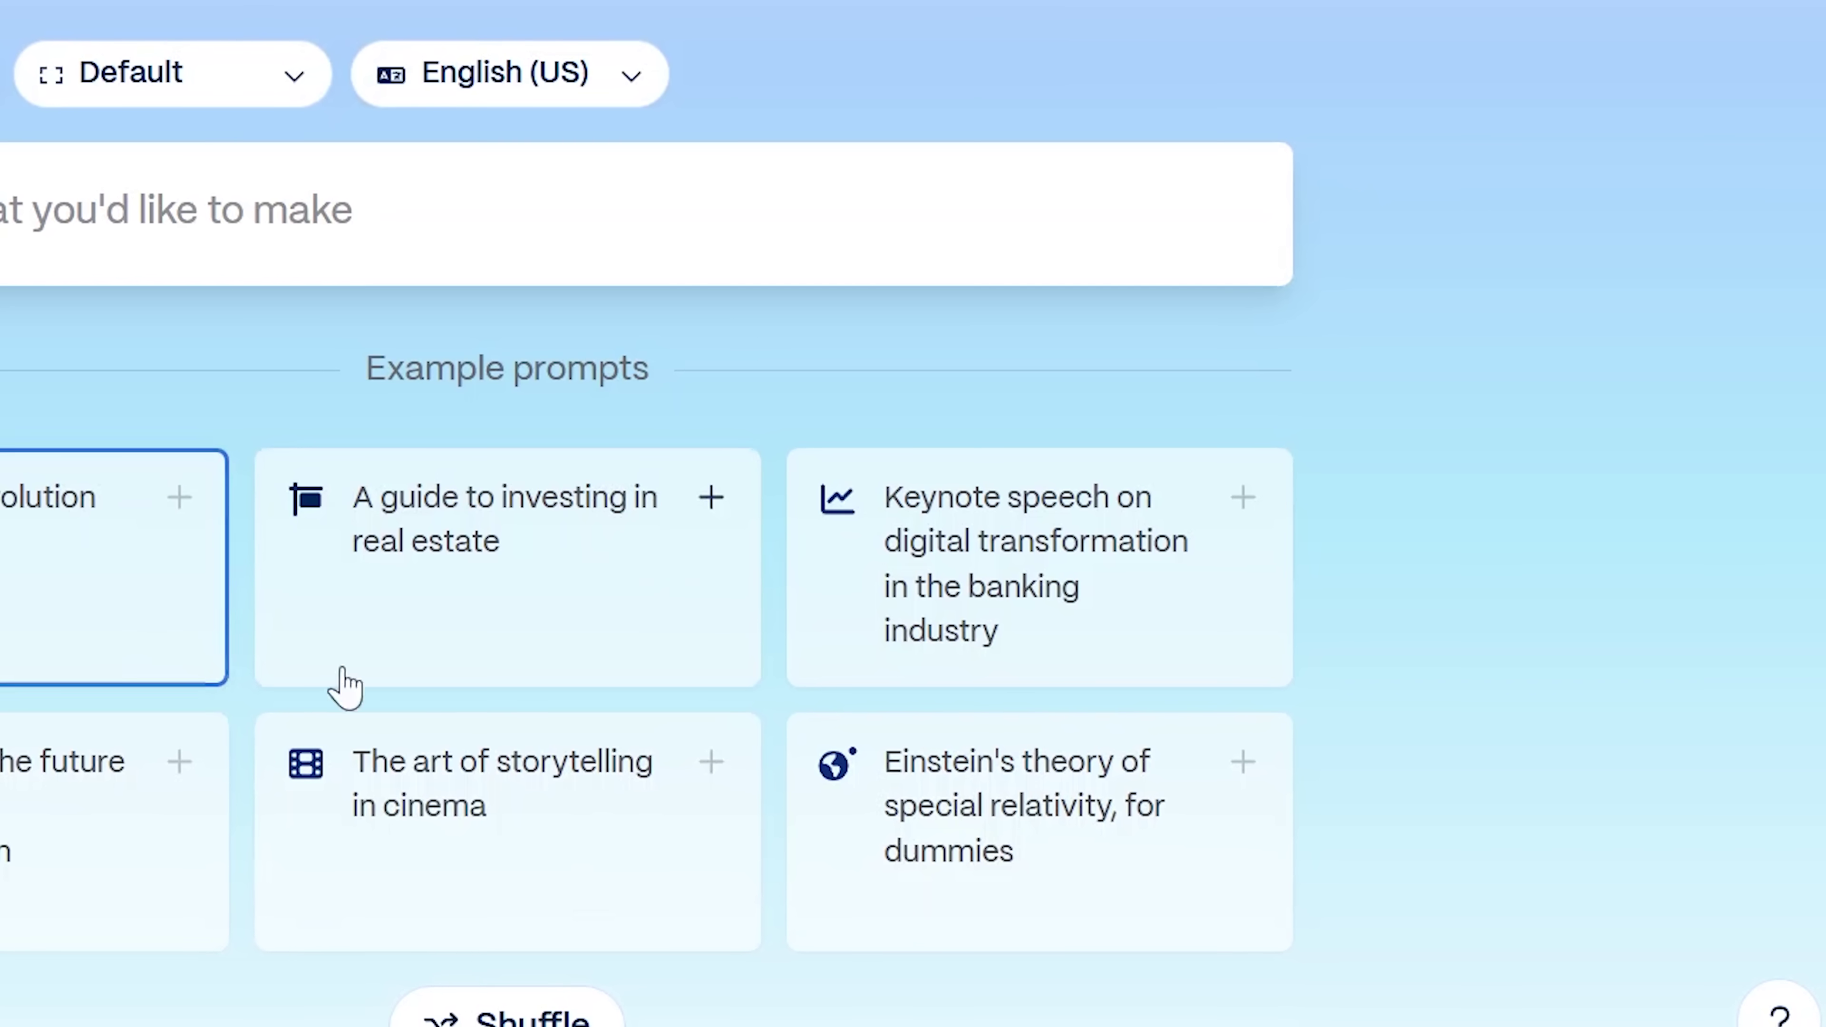
left_click(884, 676)
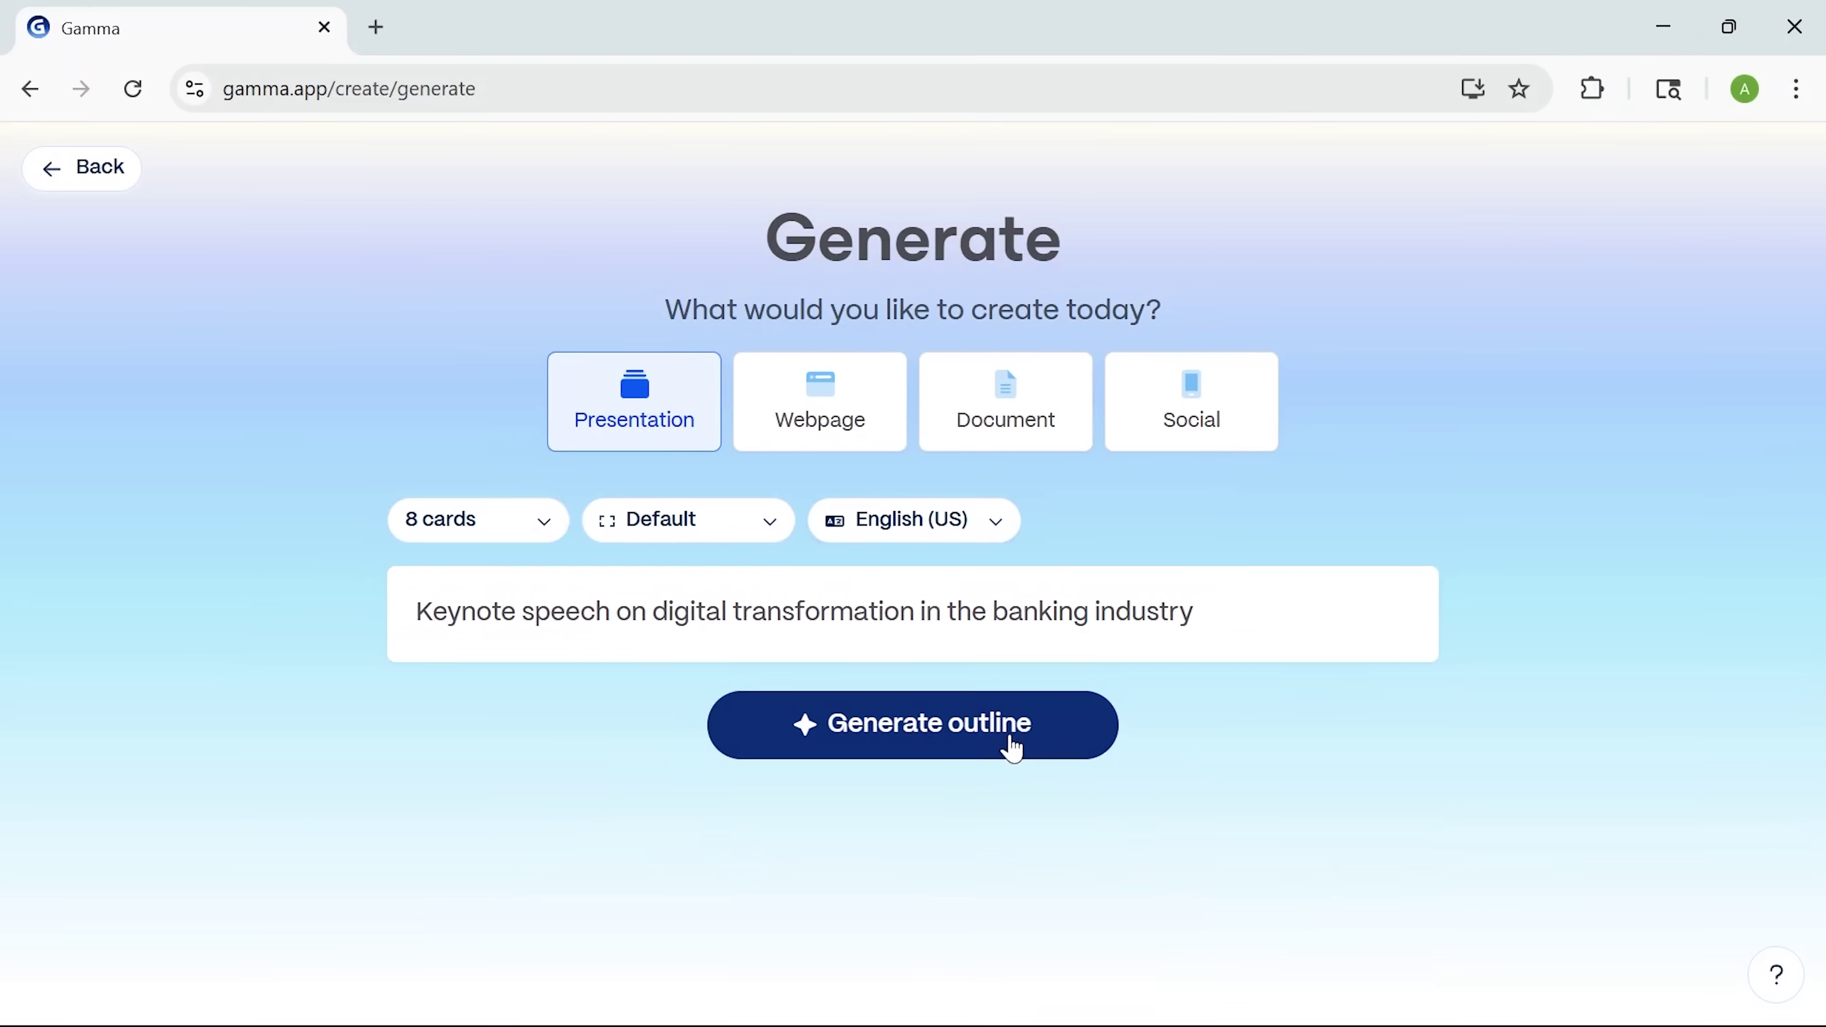
left_click(1037, 745)
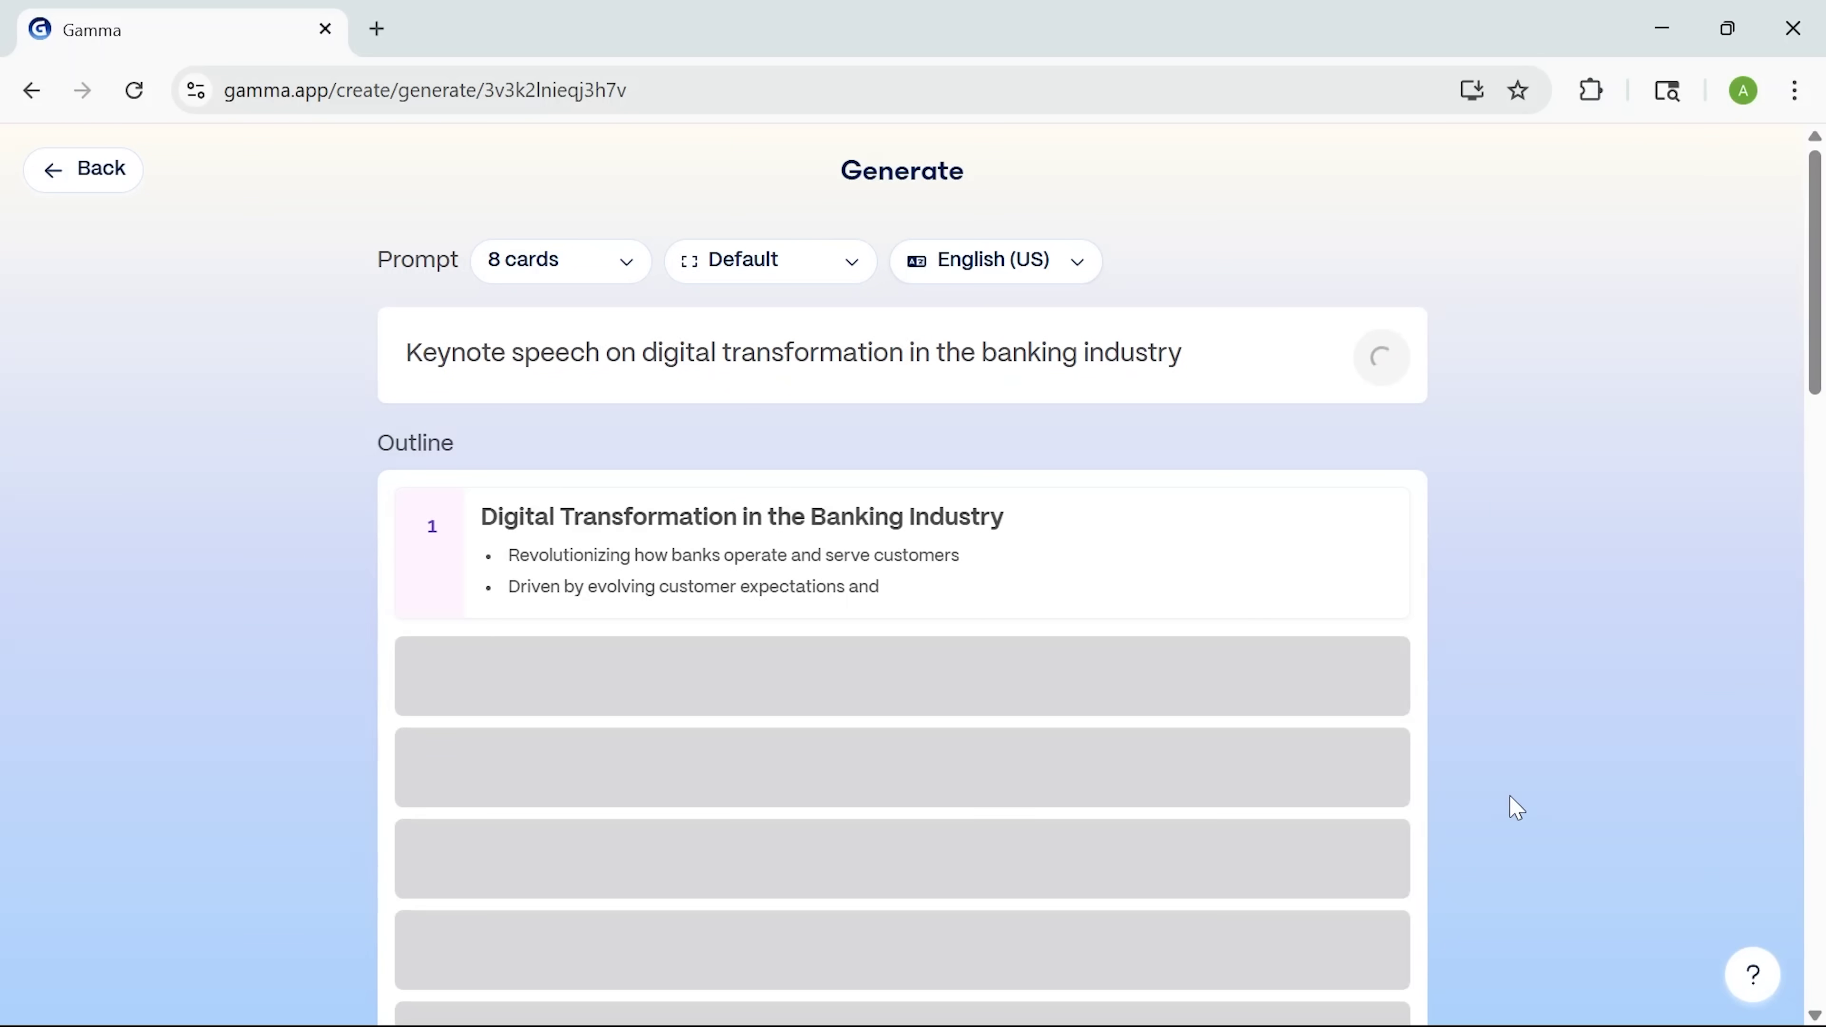
scroll(1478, 702, "down", 15)
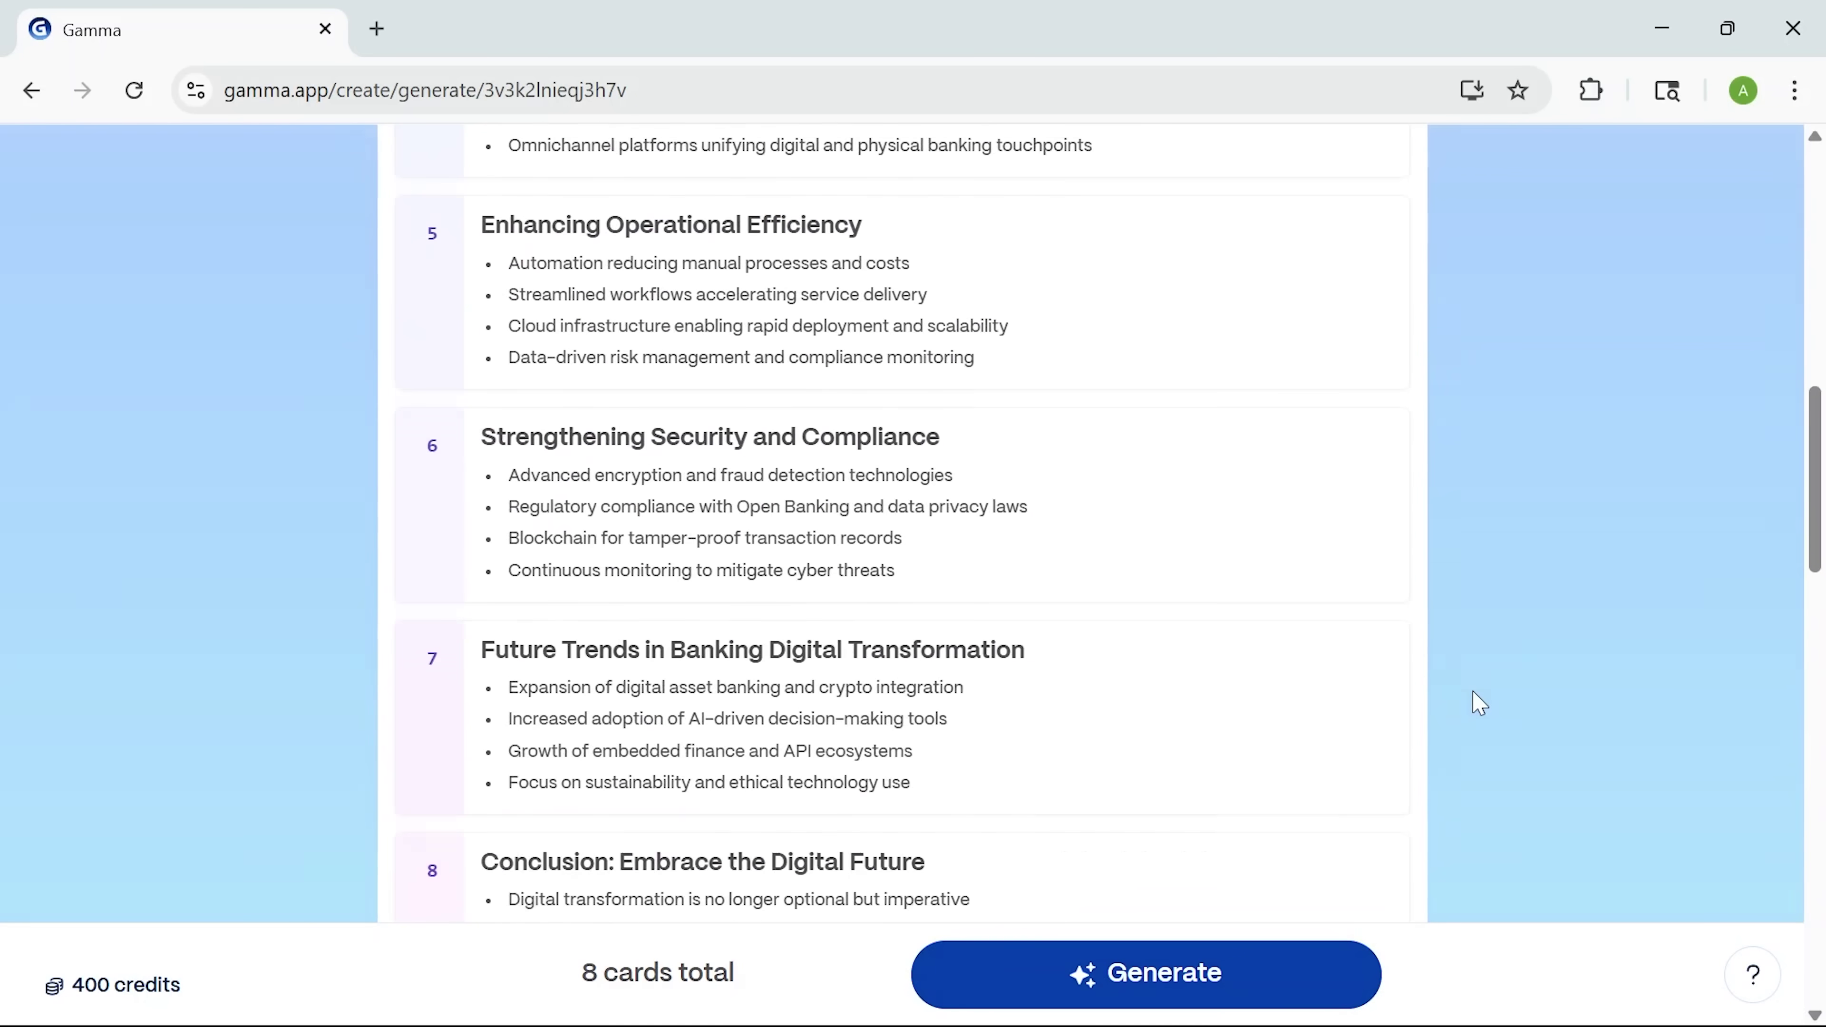
scroll(1478, 702, "down", 3)
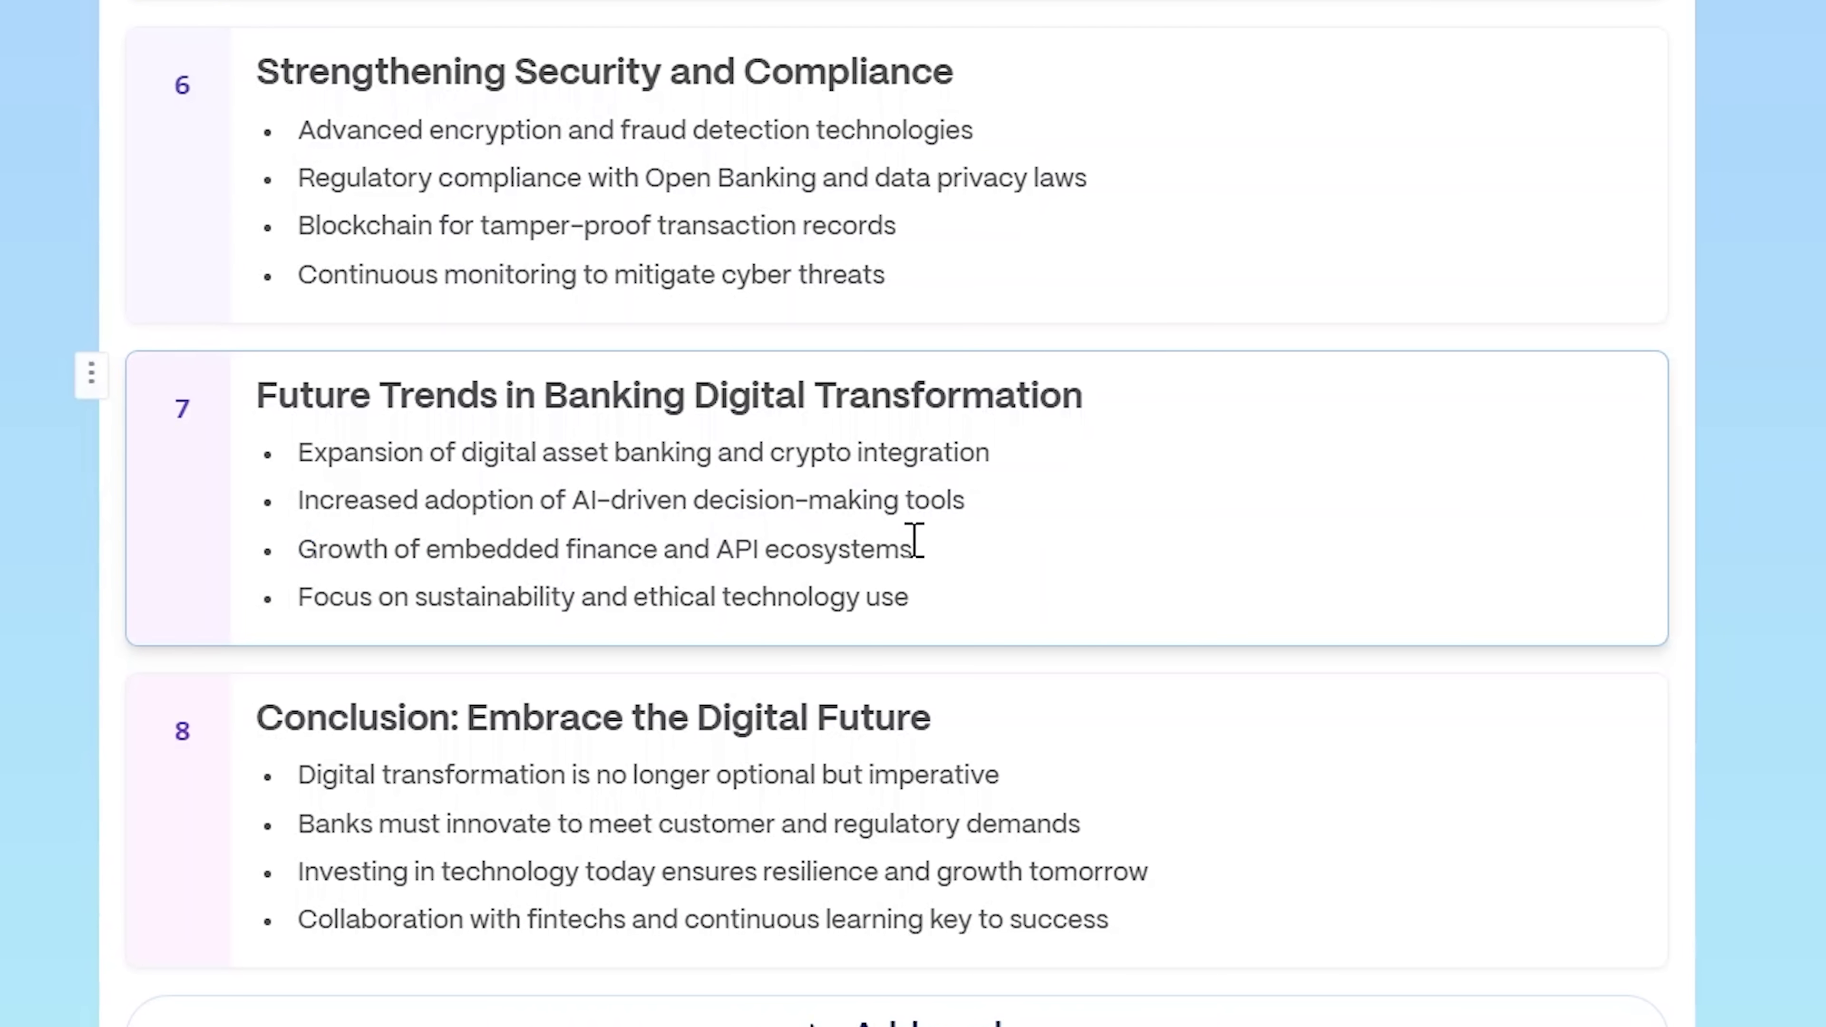
Step: Pick the Cigar theme, keep AI illustration images, and generate the banking deck
scroll(678, 734, "down", 15)
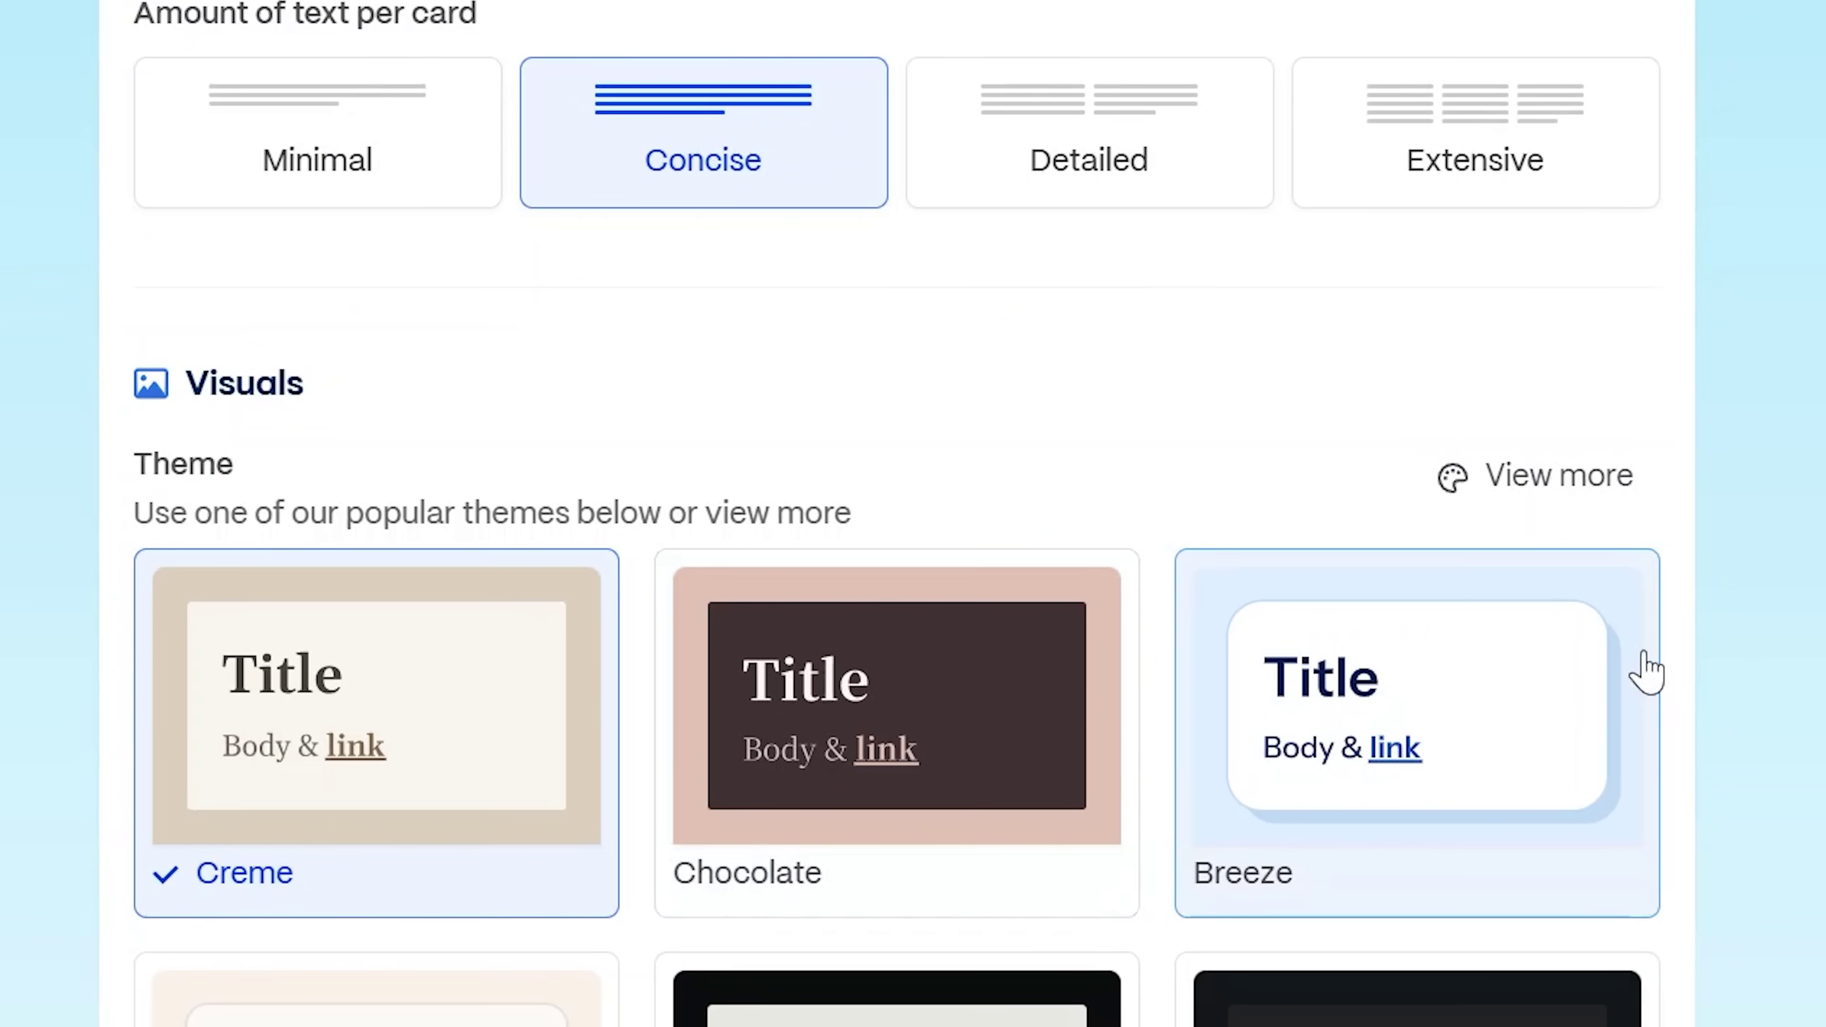
scroll(1647, 666, "down", 6)
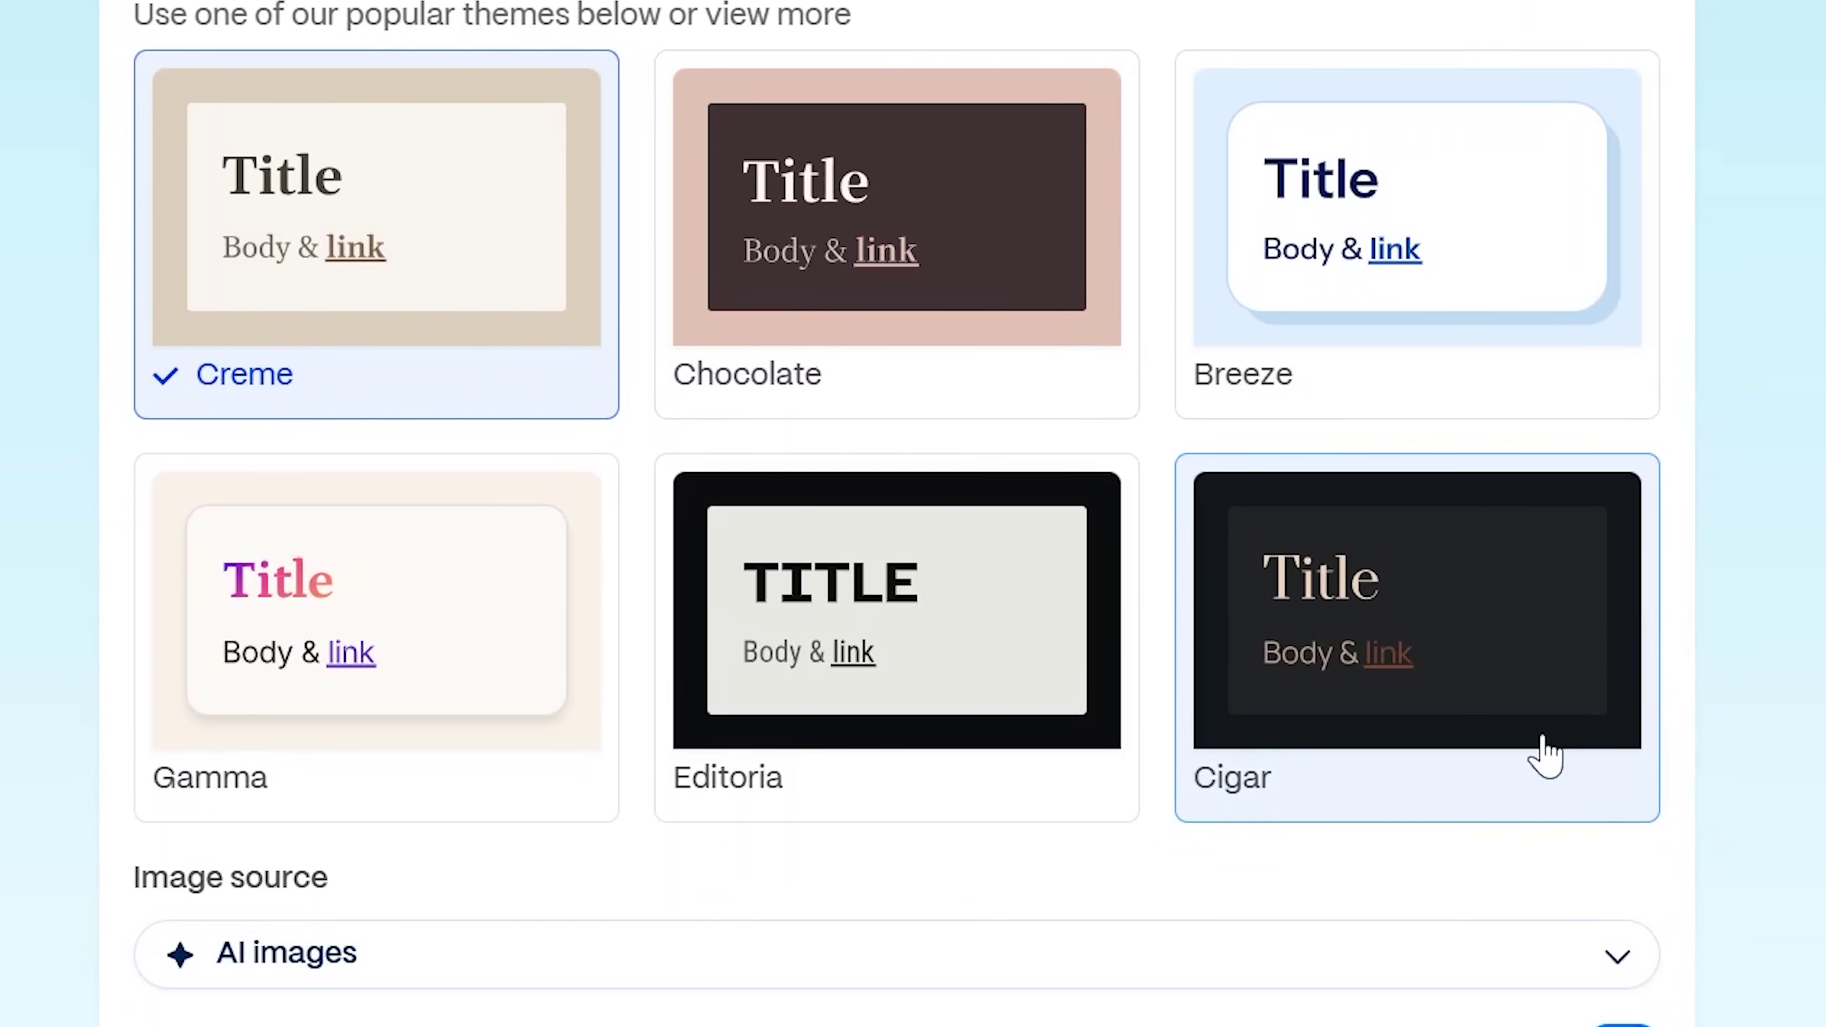
left_click(1545, 755)
scroll(1546, 755, "down", 5)
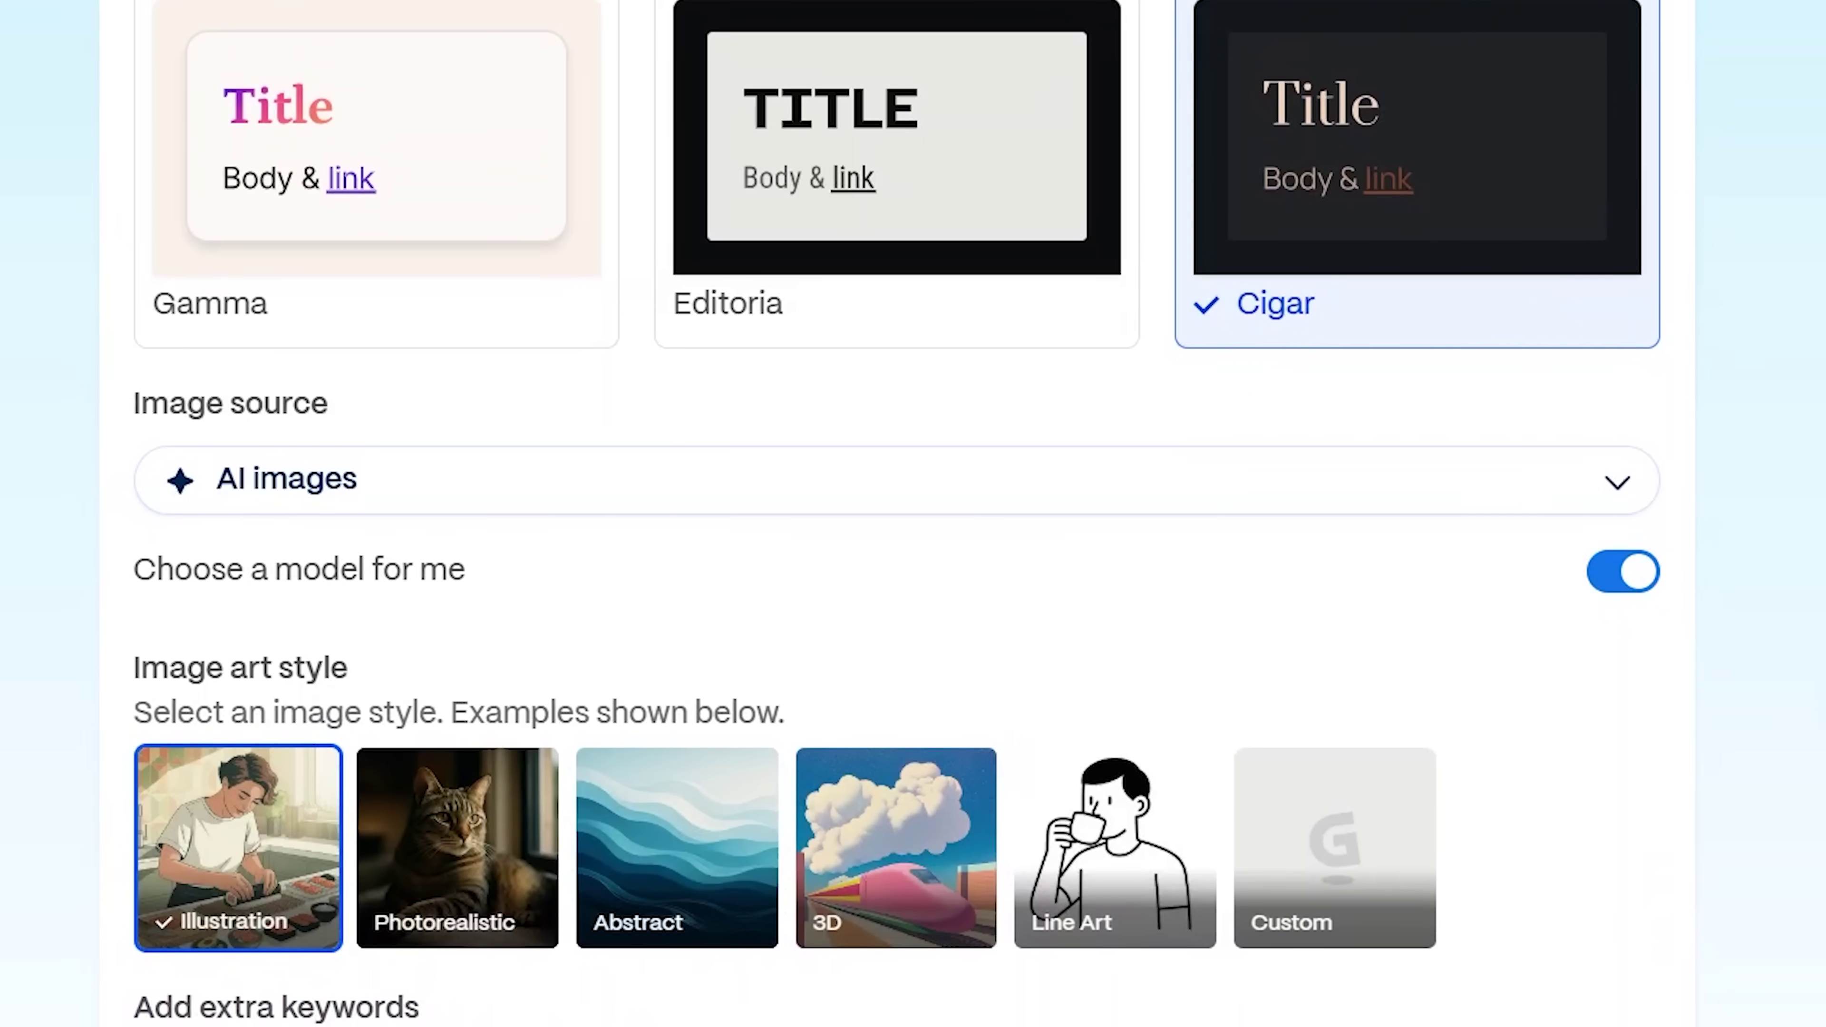
scroll(896, 514, "down", 4)
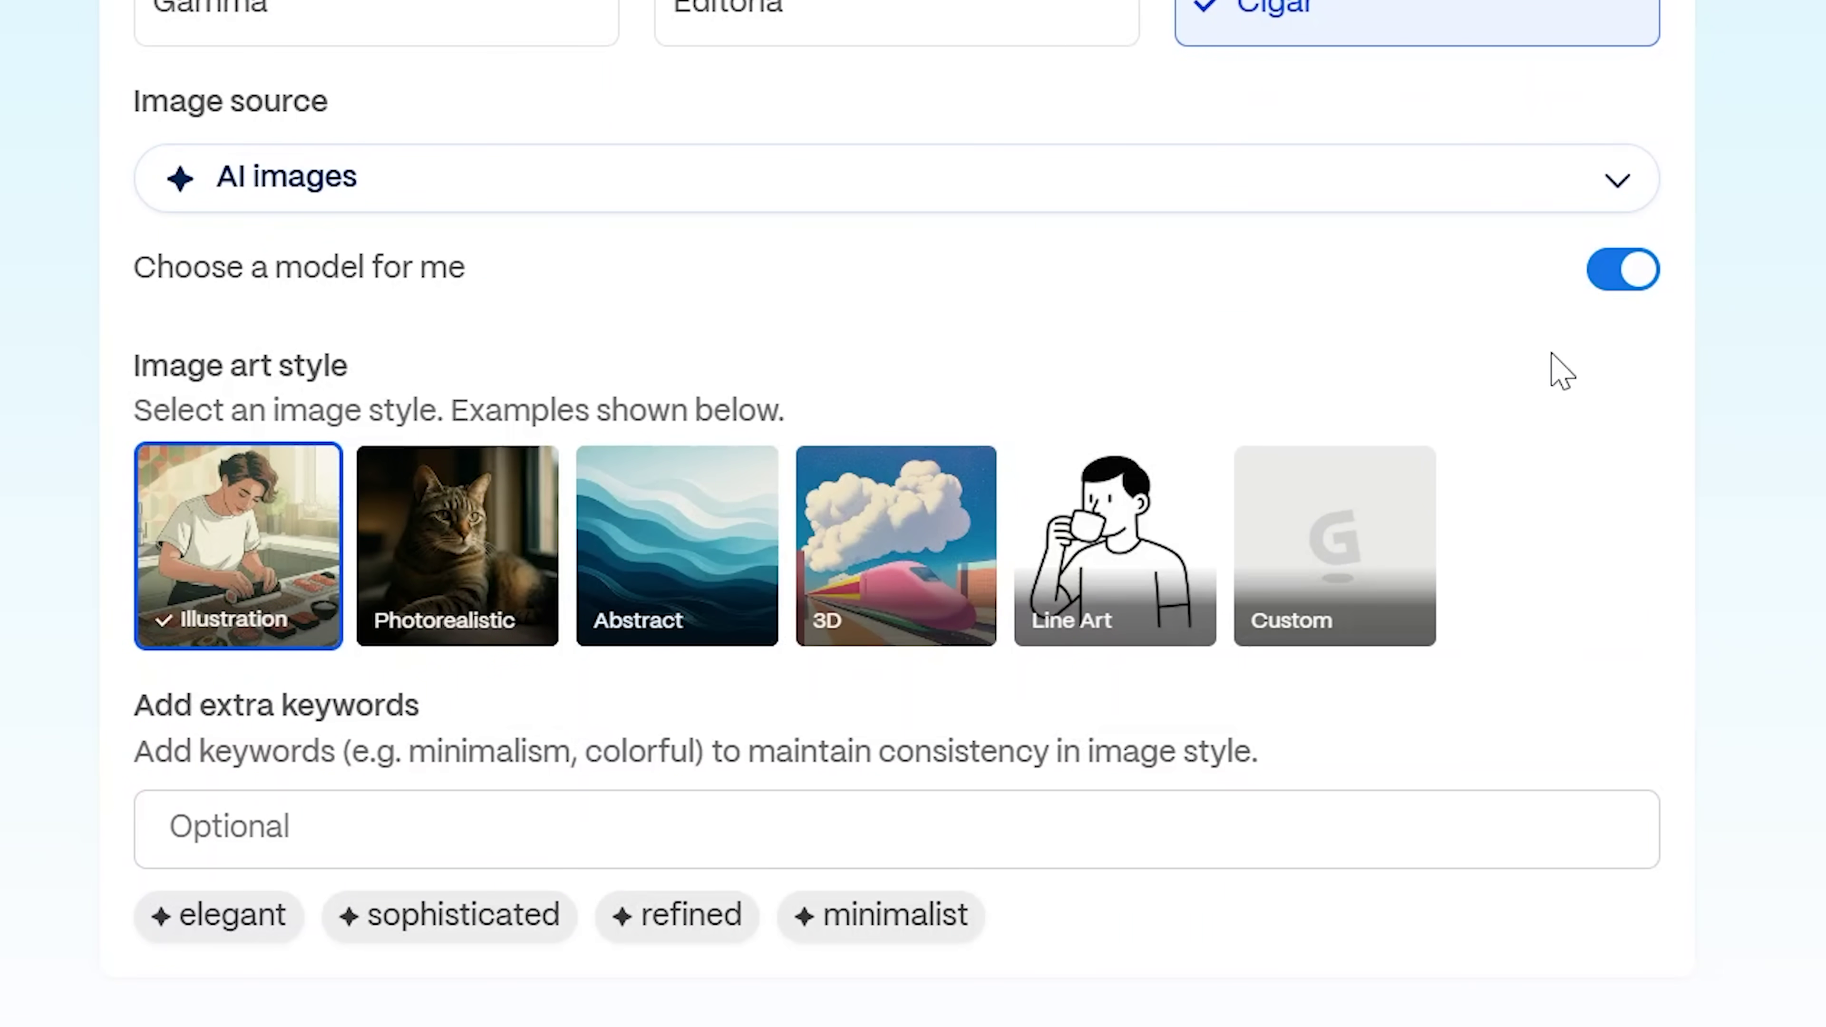
left_click(1560, 202)
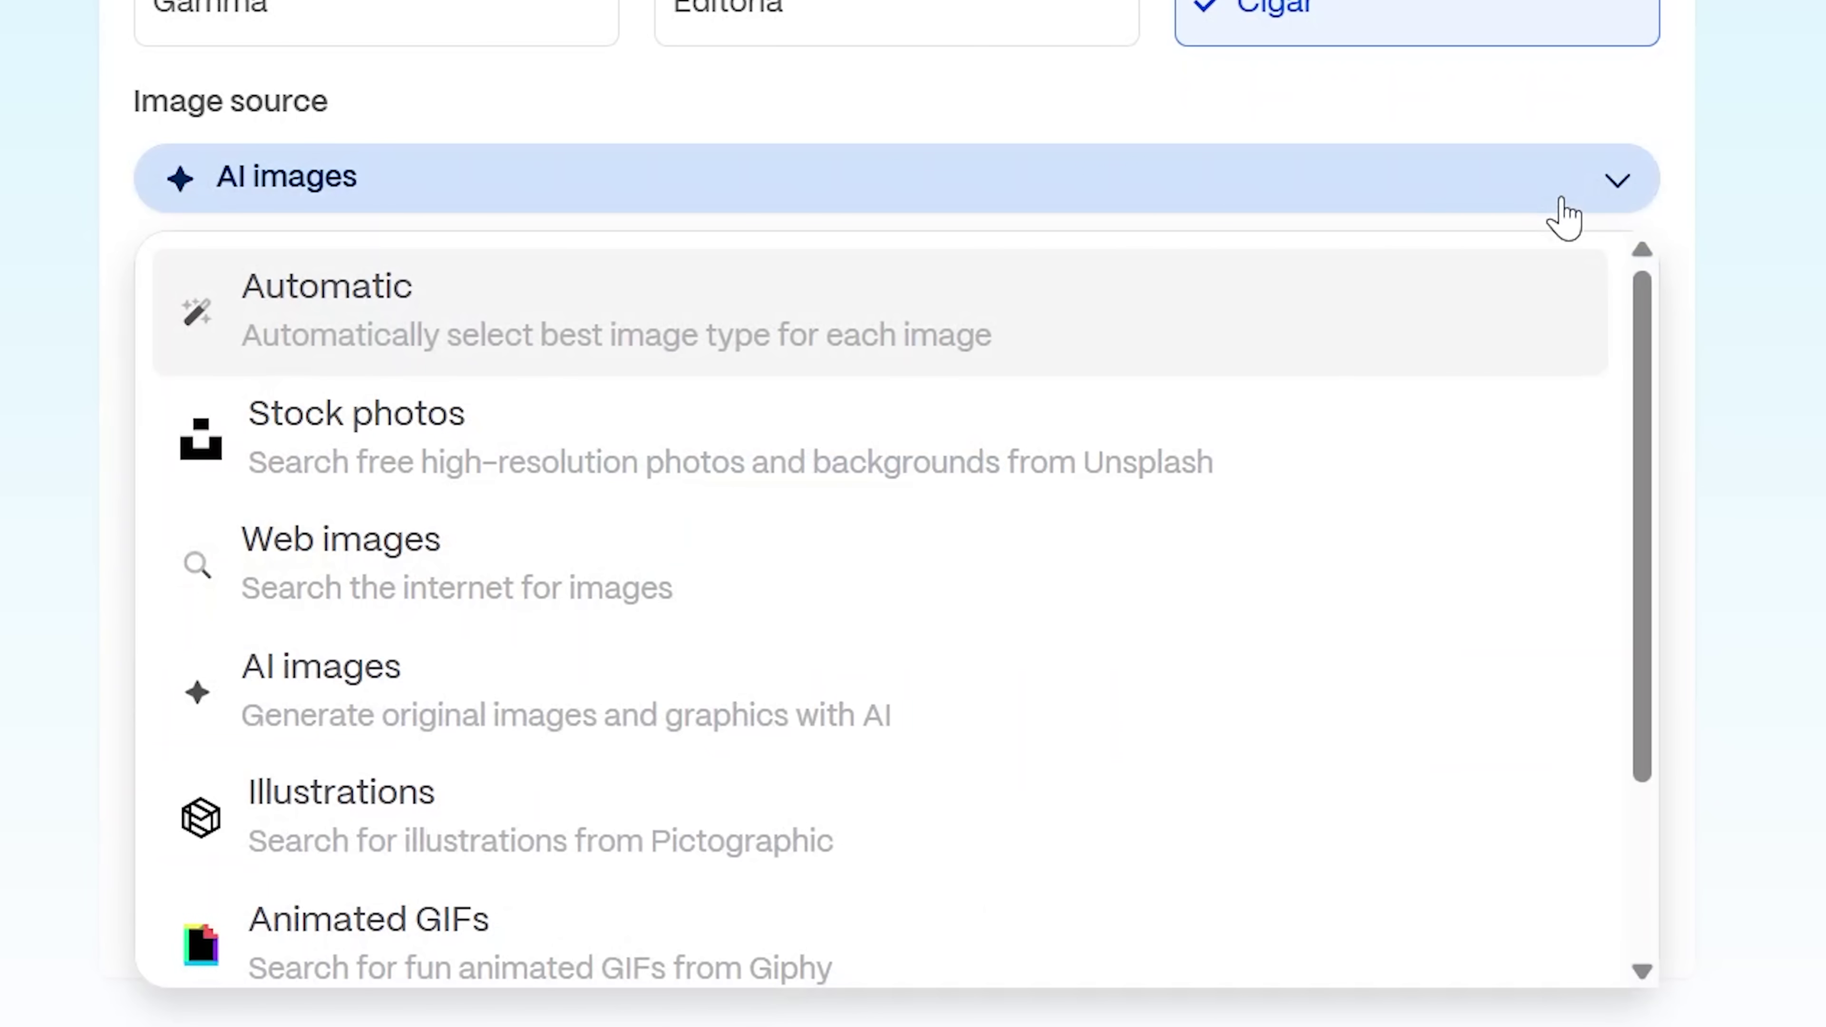
left_click(1561, 201)
scroll(1697, 640, "down", 1)
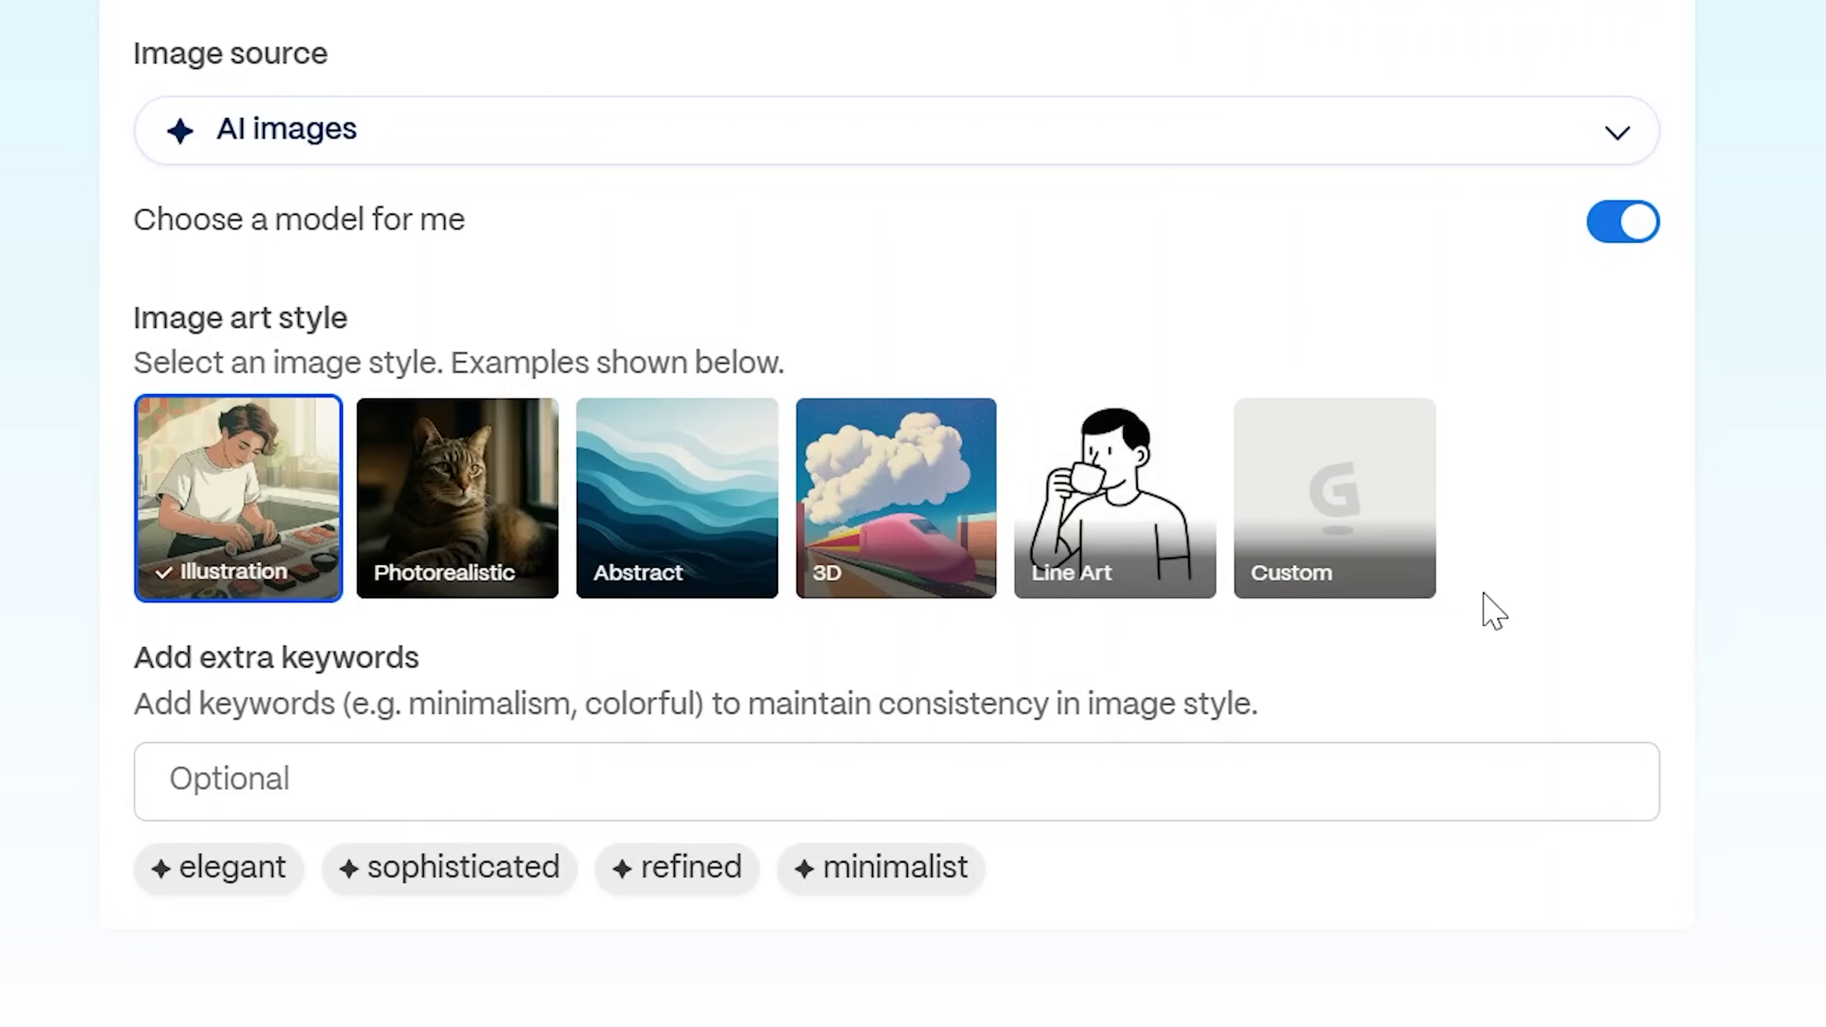
scroll(1381, 884, "down", 1)
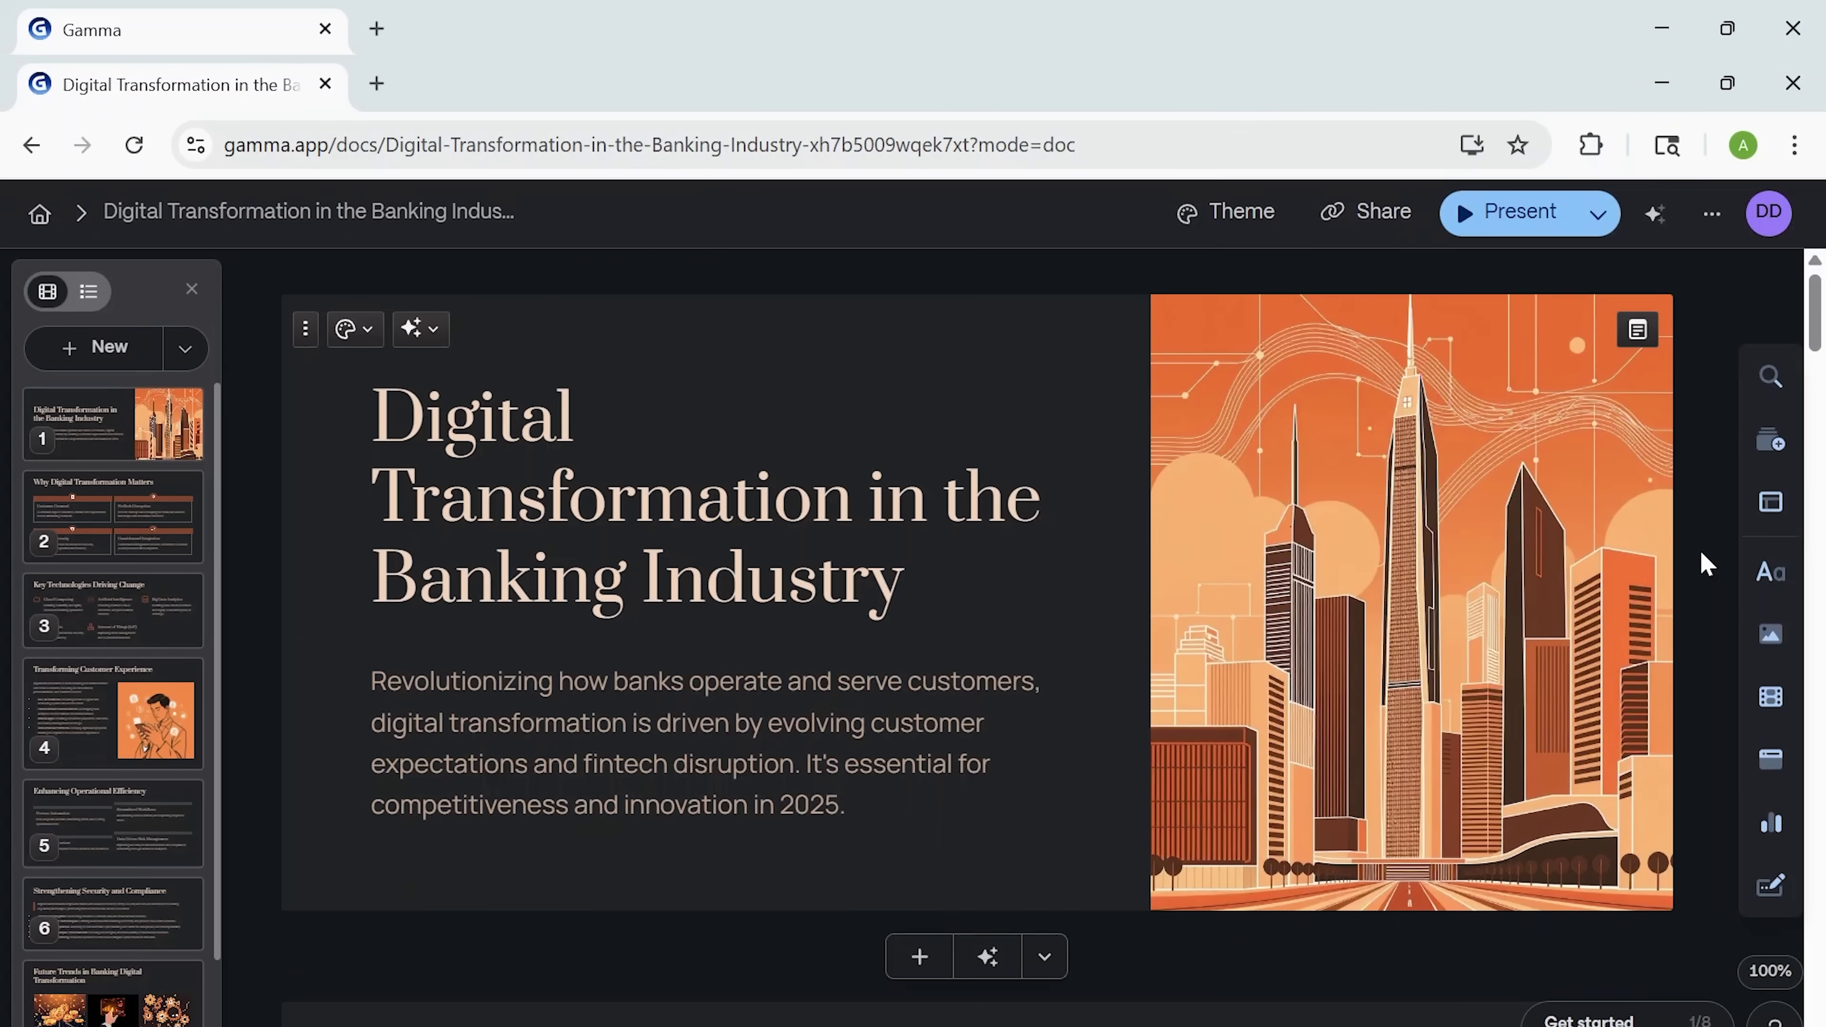
scroll(1698, 494, "down", 5)
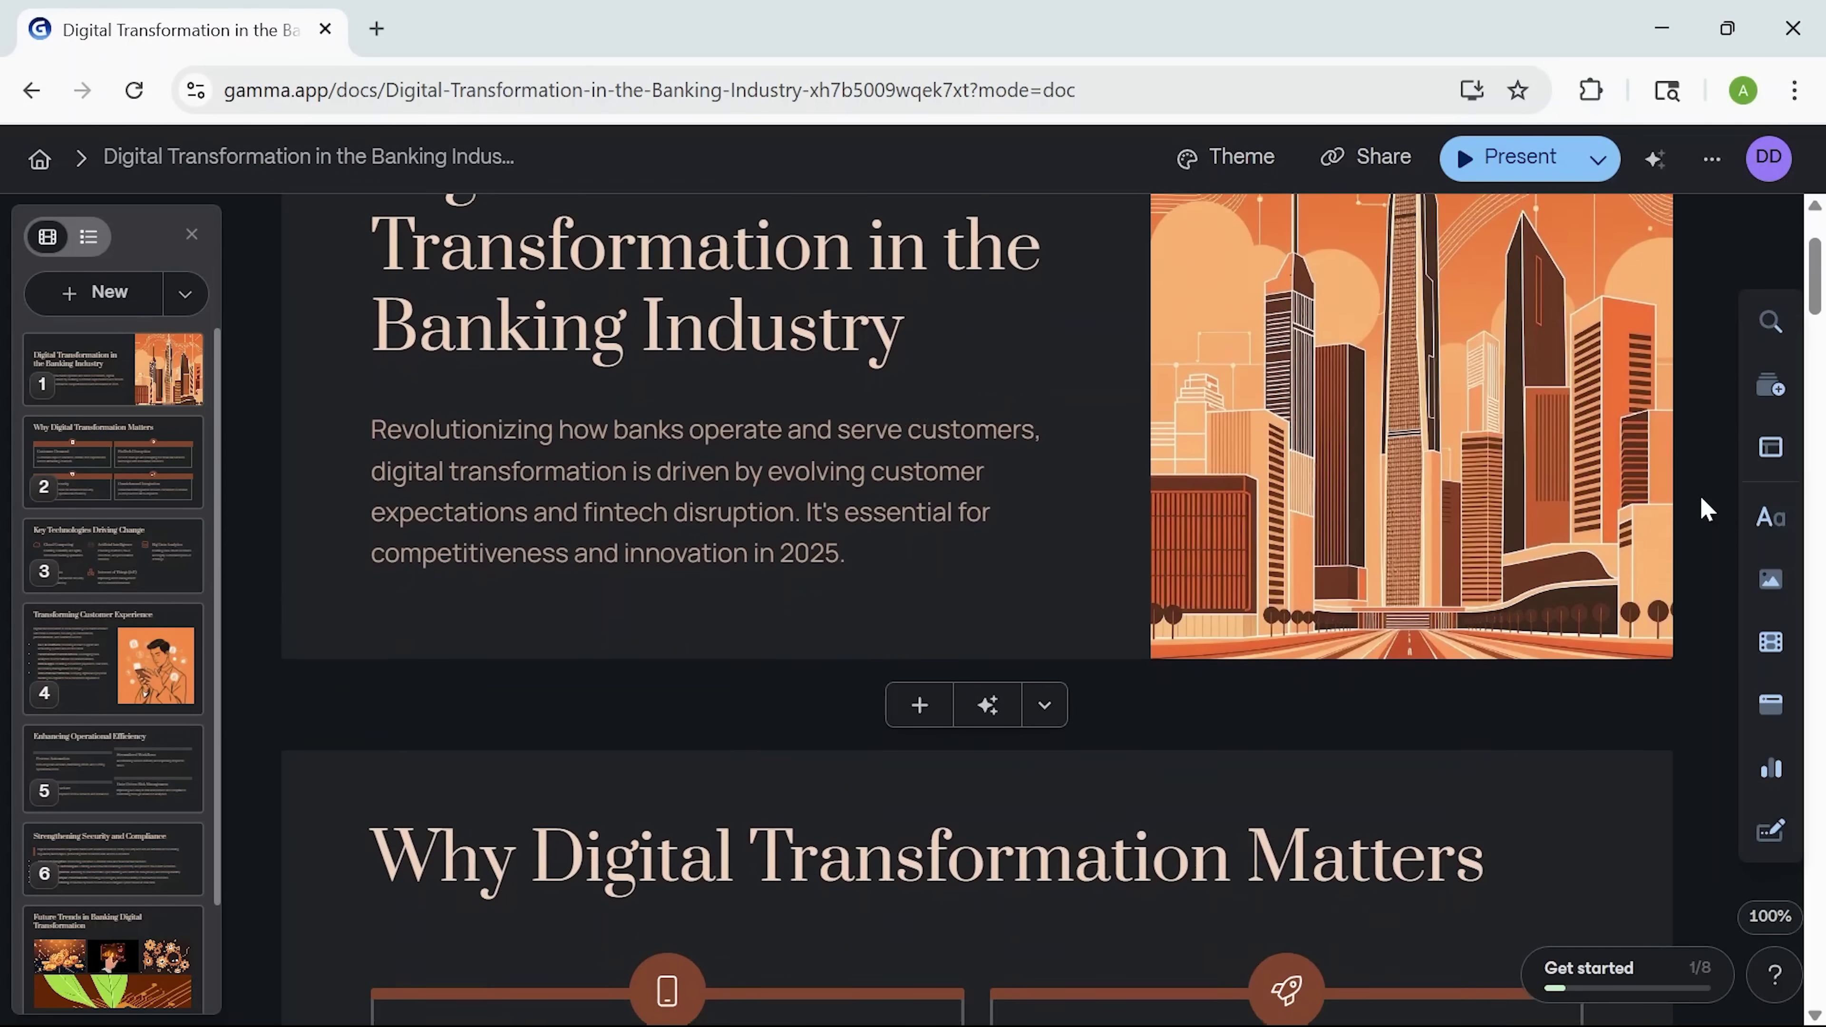
scroll(1708, 510, "down", 9)
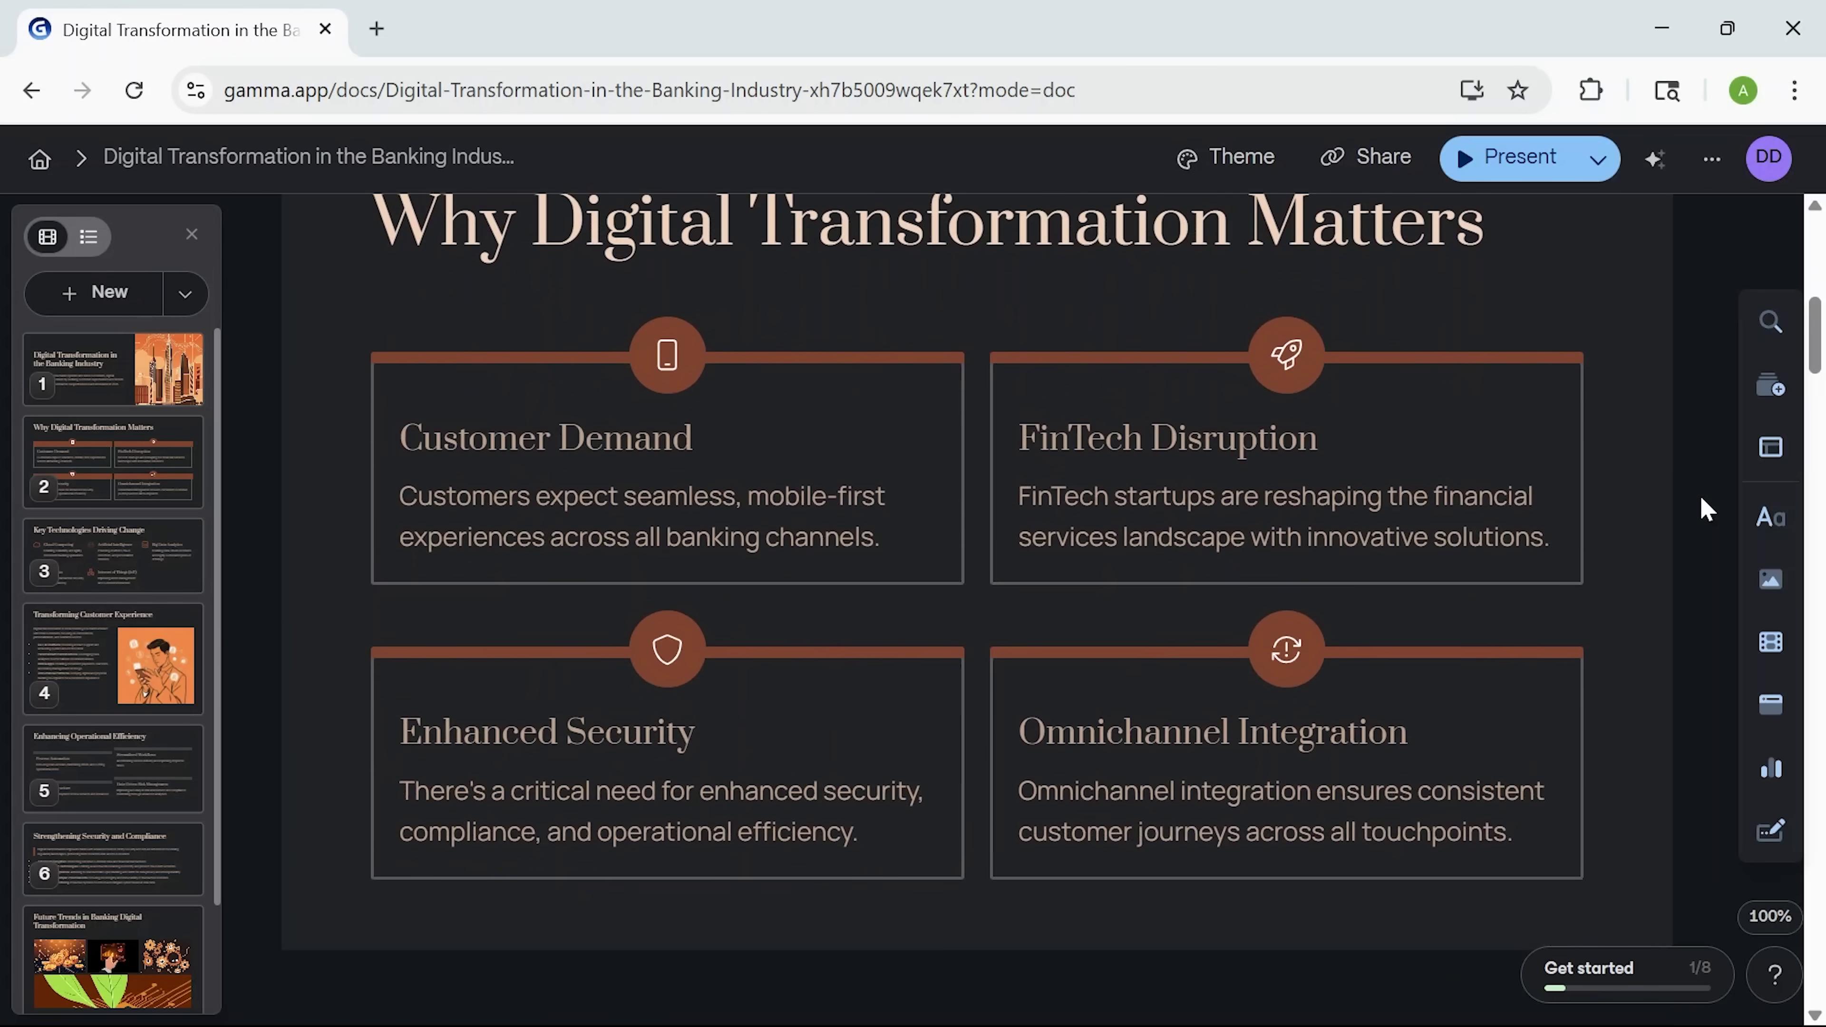
scroll(1702, 498, "down", 3)
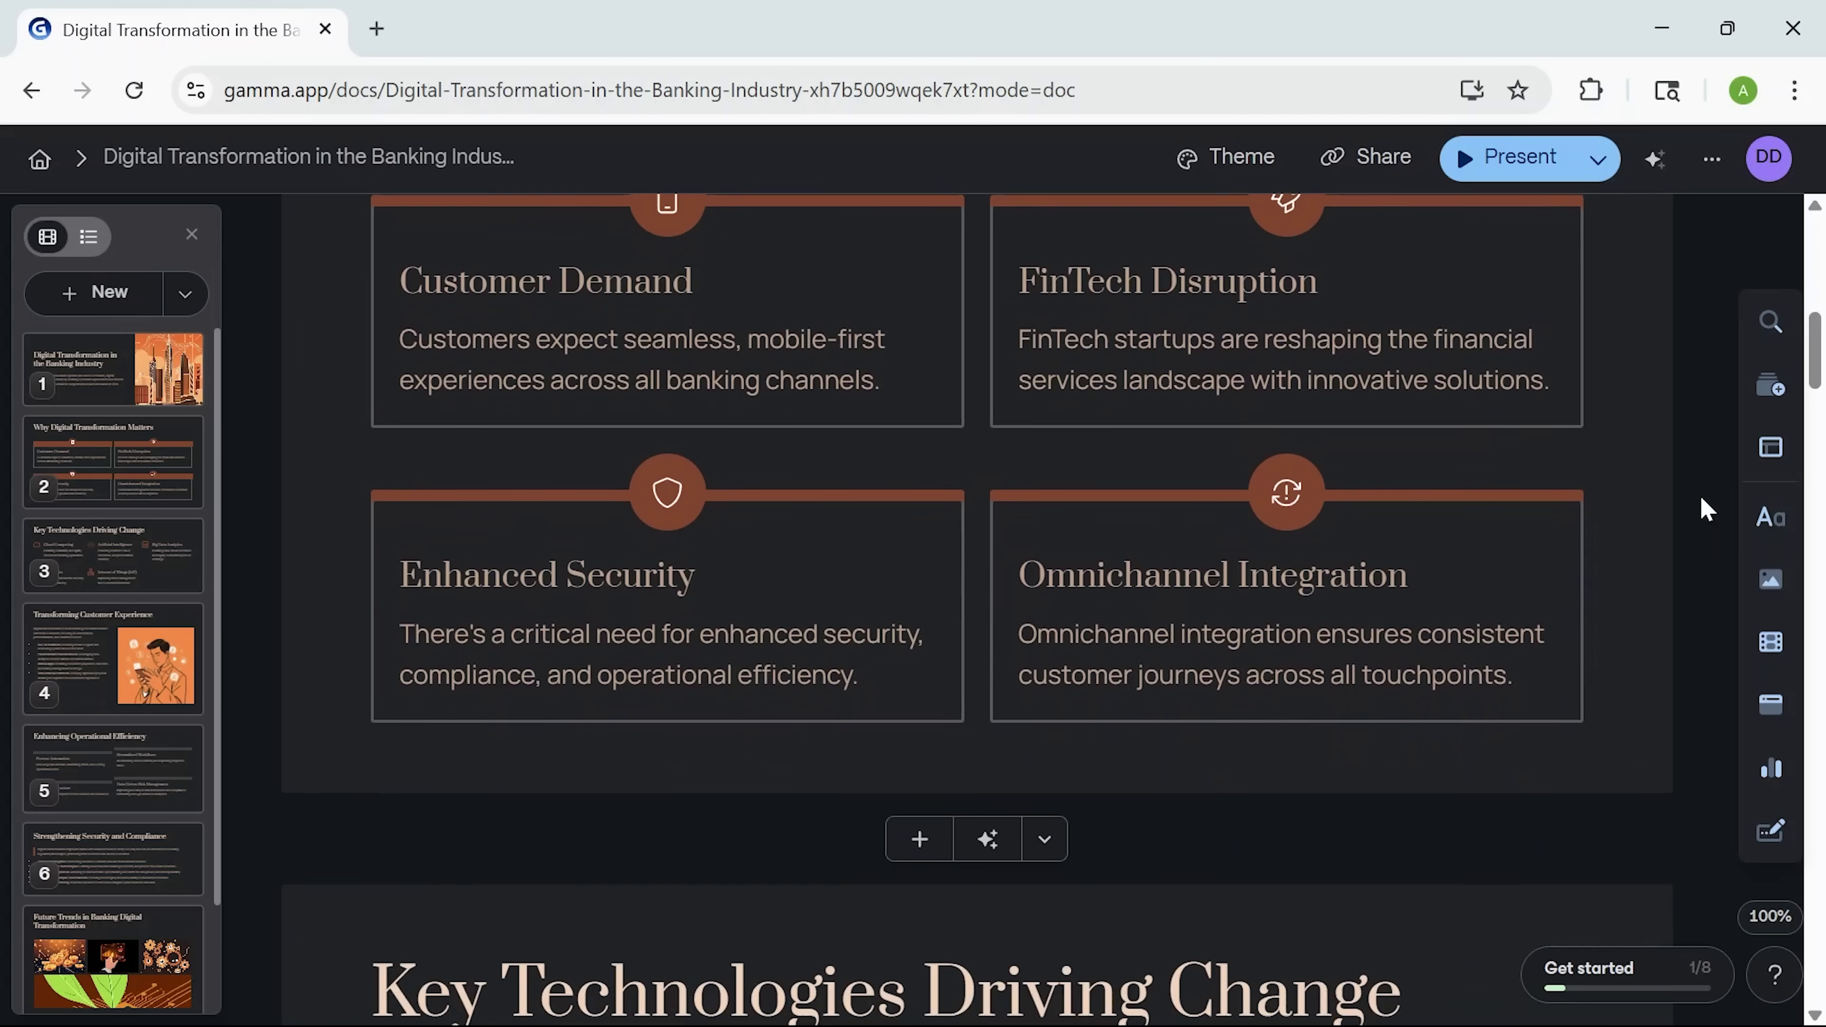
scroll(1702, 498, "down", 9)
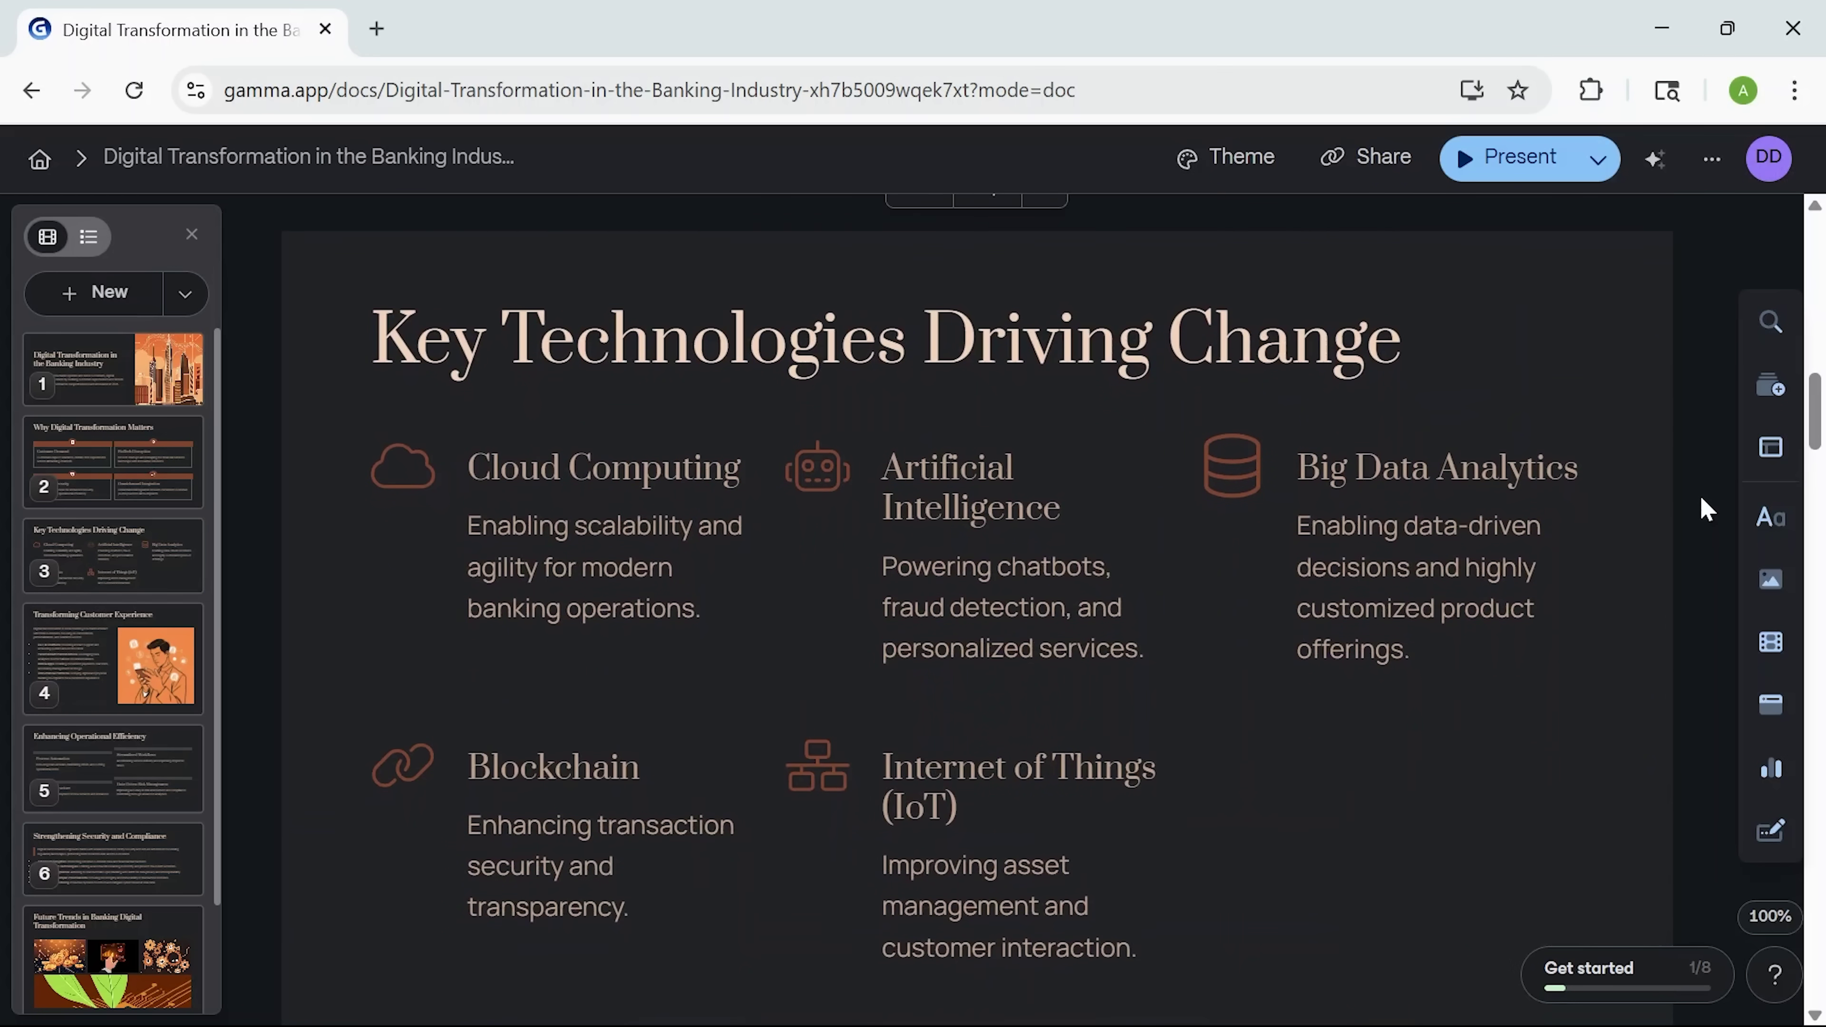
scroll(1708, 509, "down", 12)
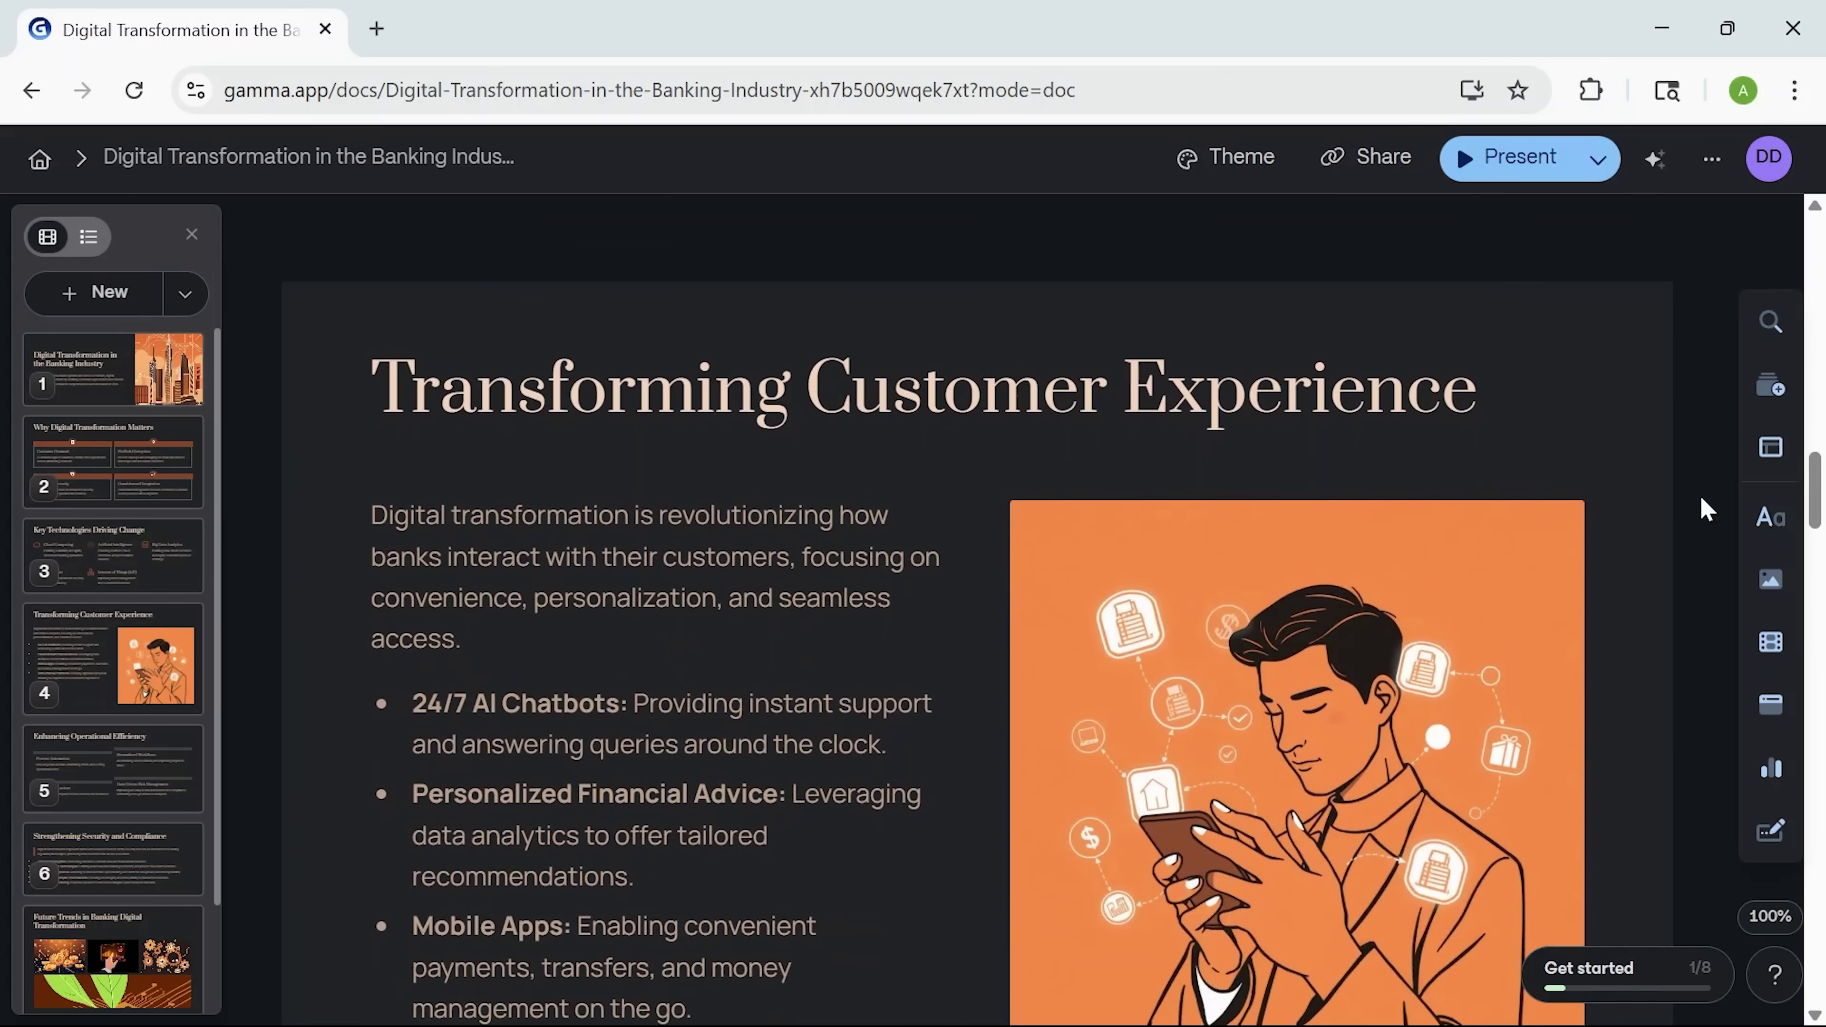
scroll(1699, 495, "down", 4)
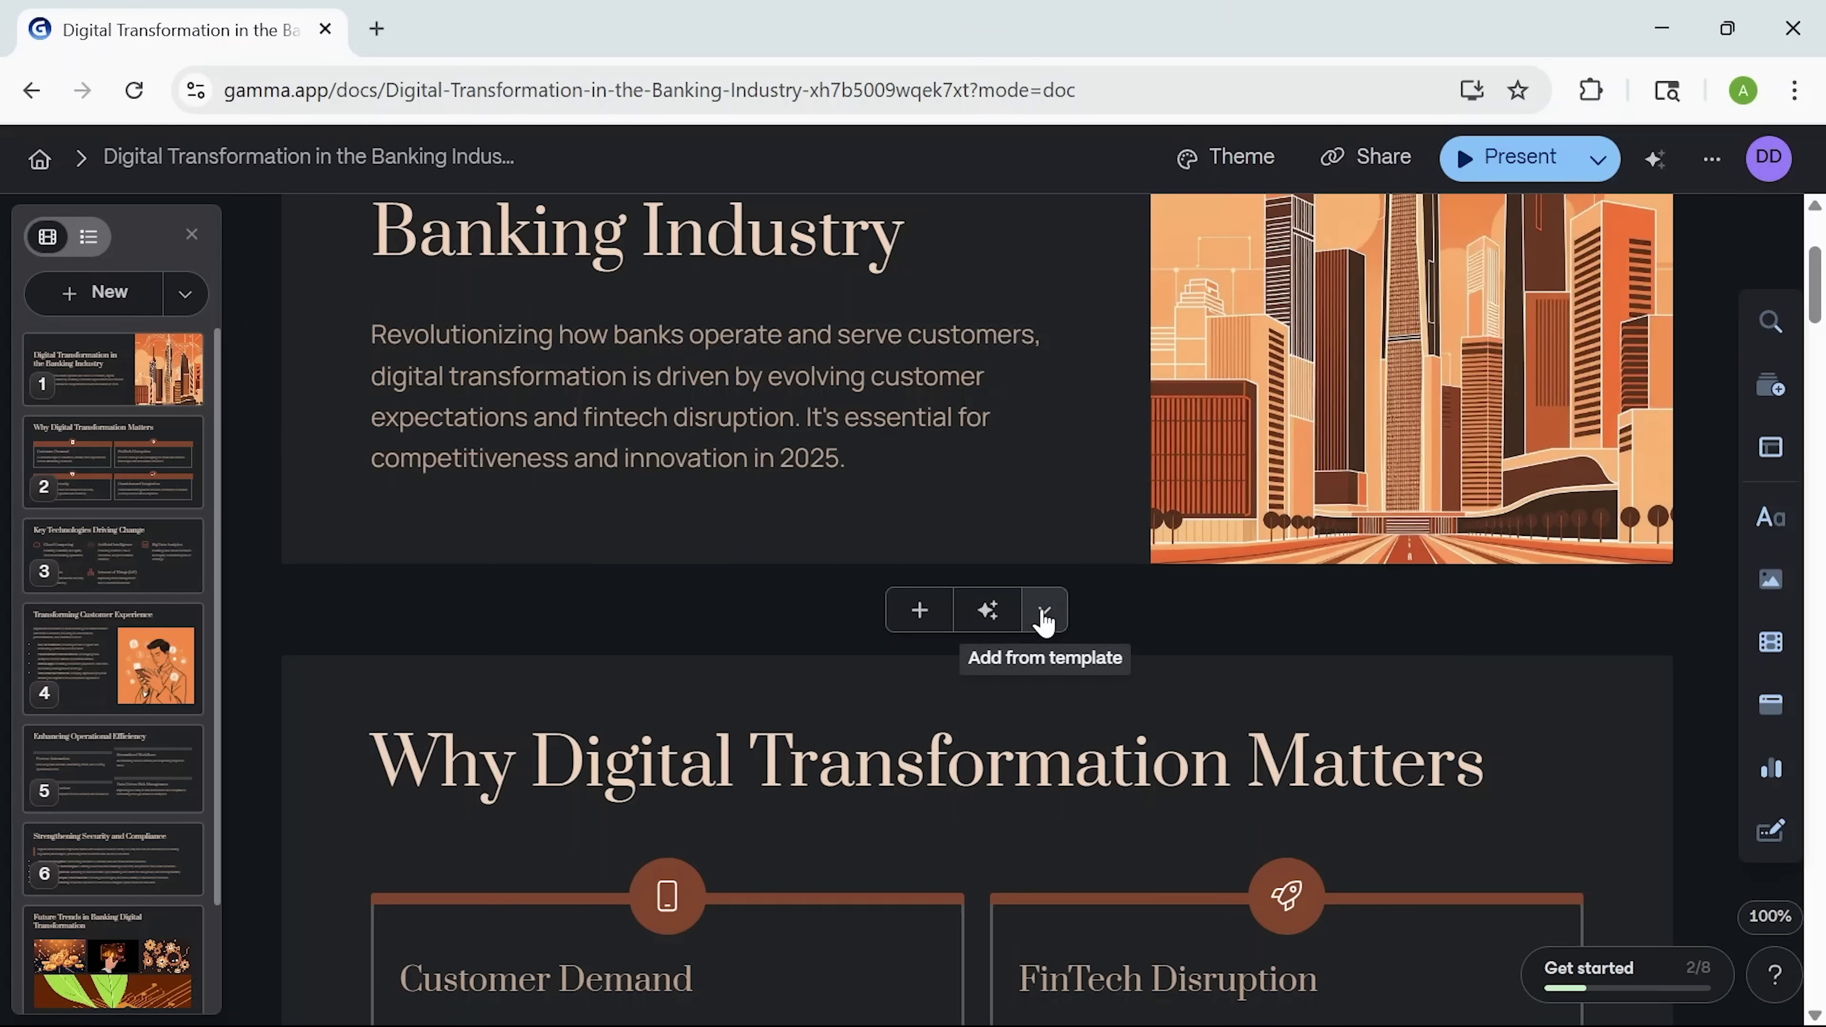
left_click(1044, 612)
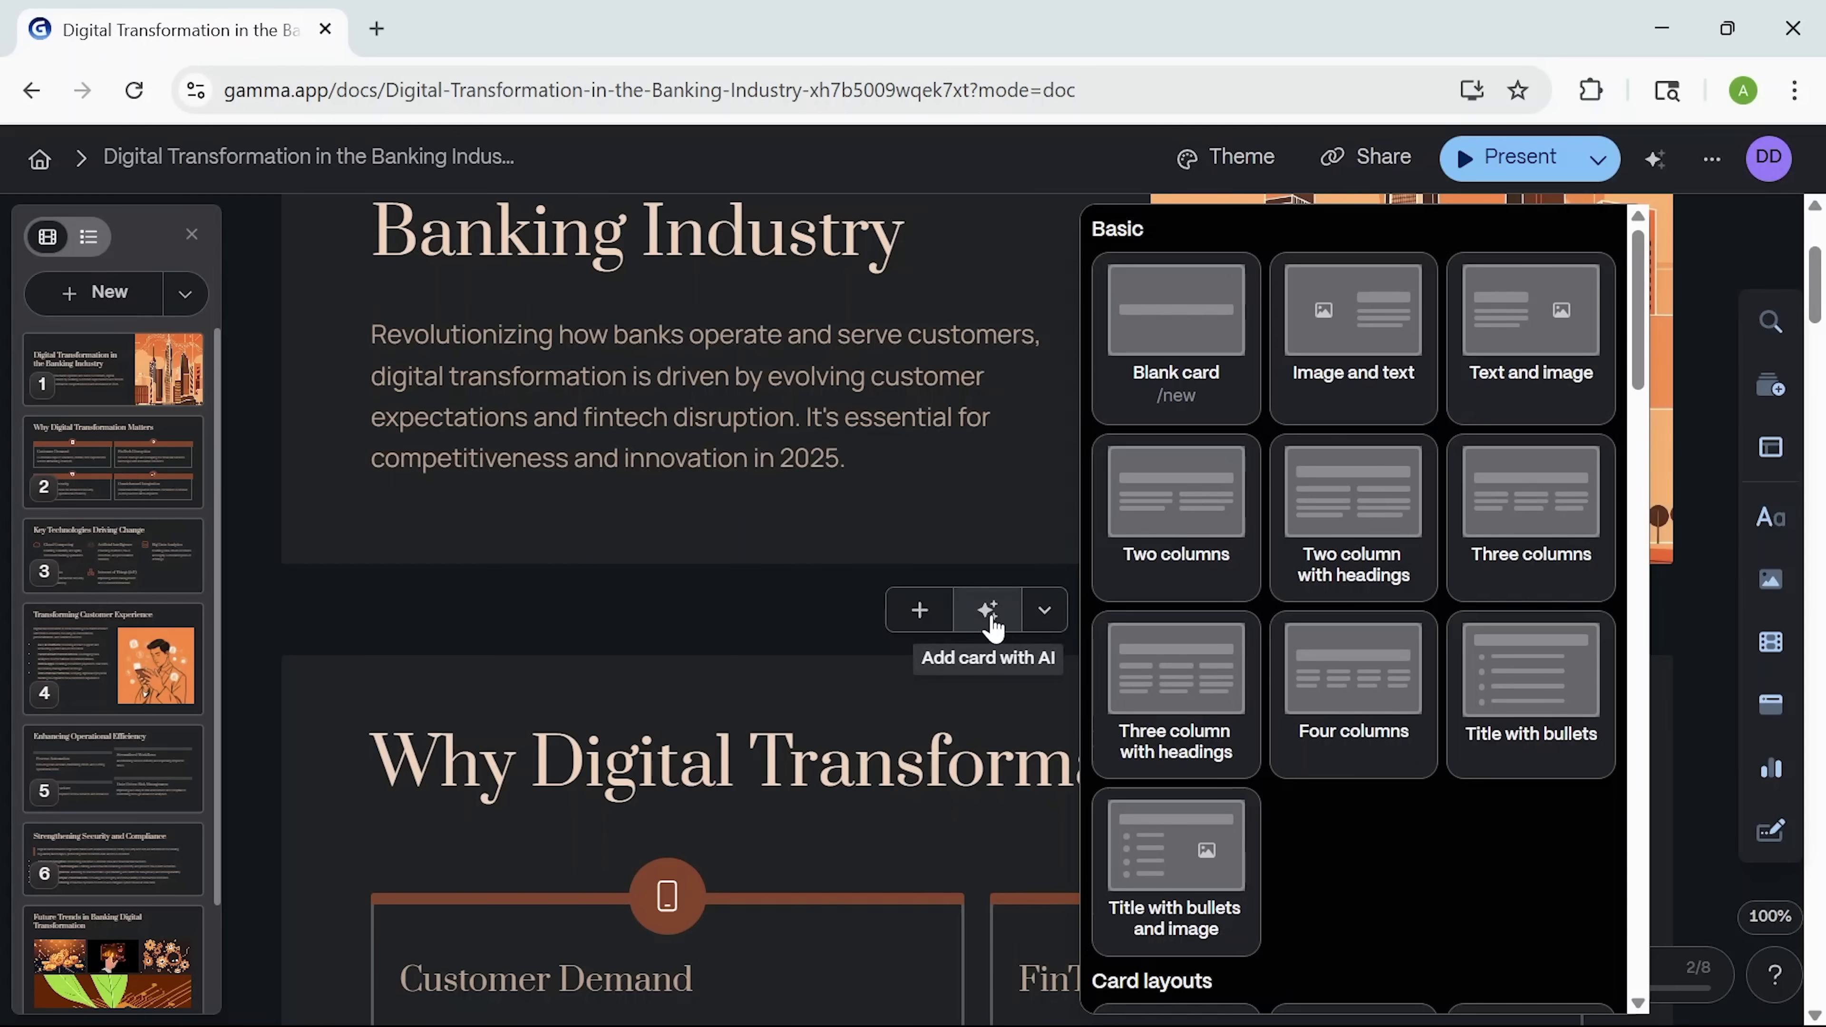
left_click(989, 619)
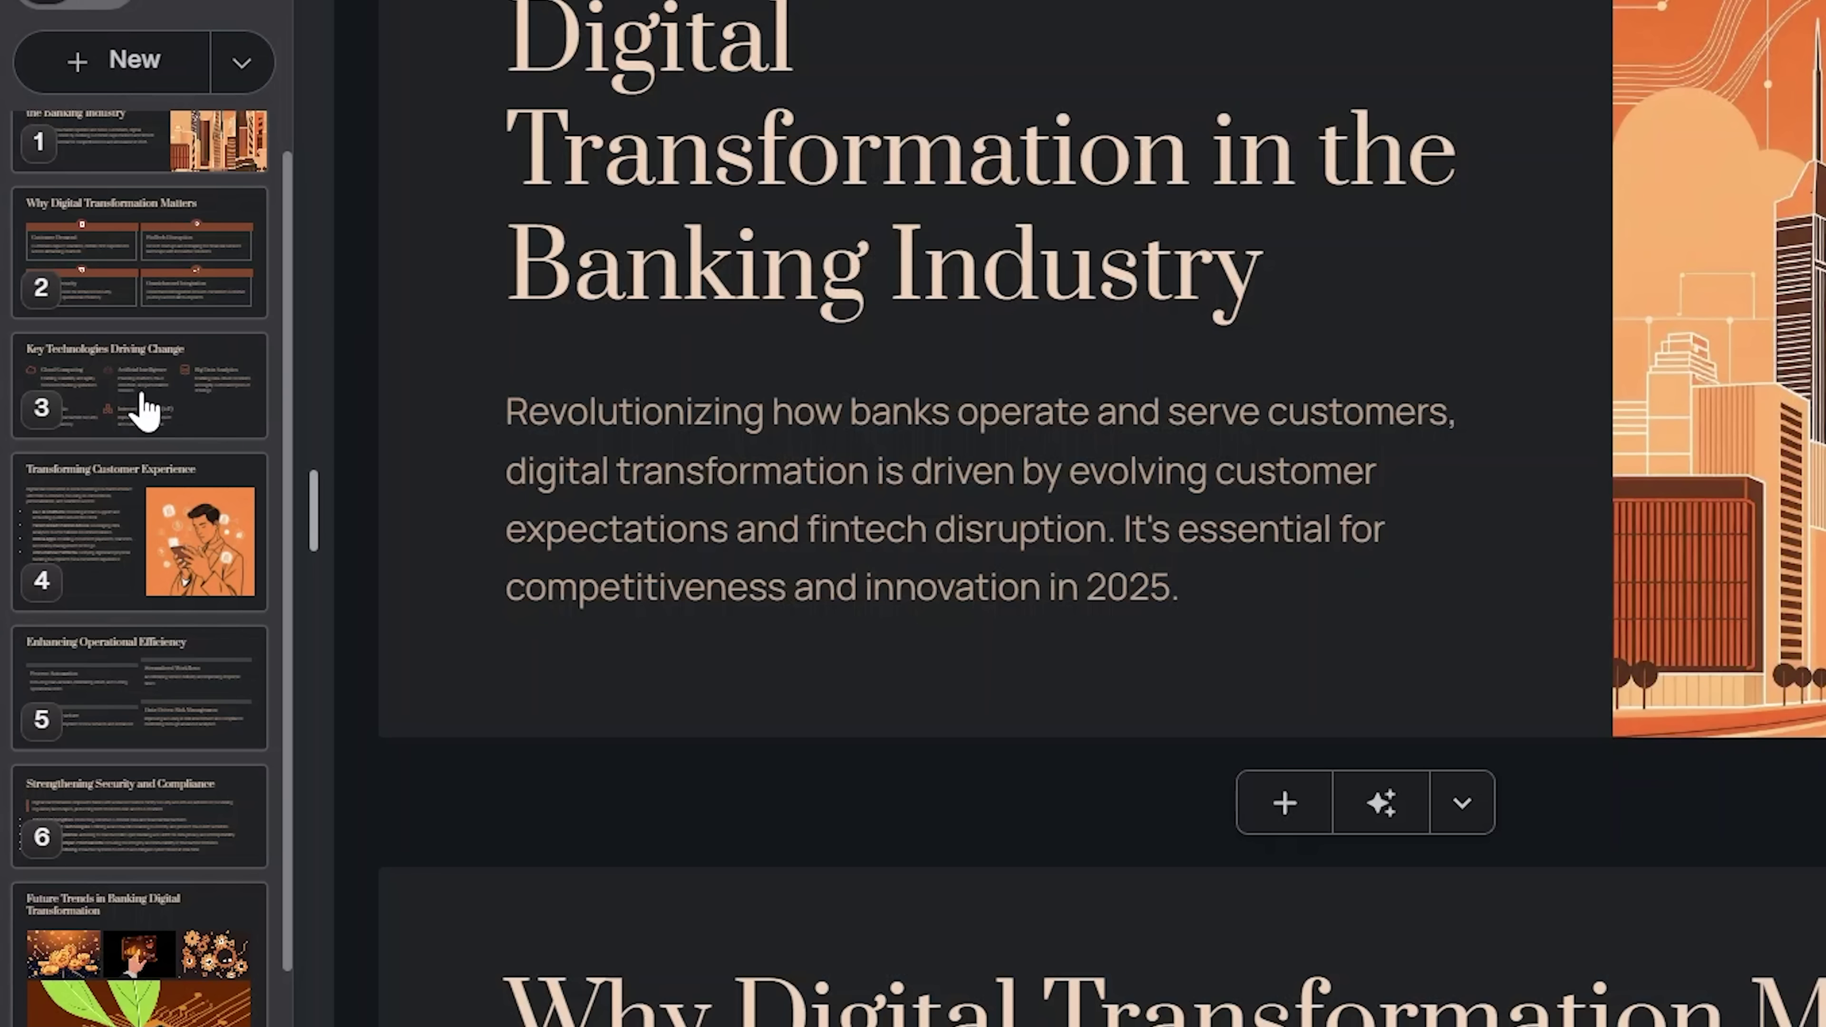
left_click_drag(142, 396, 164, 613)
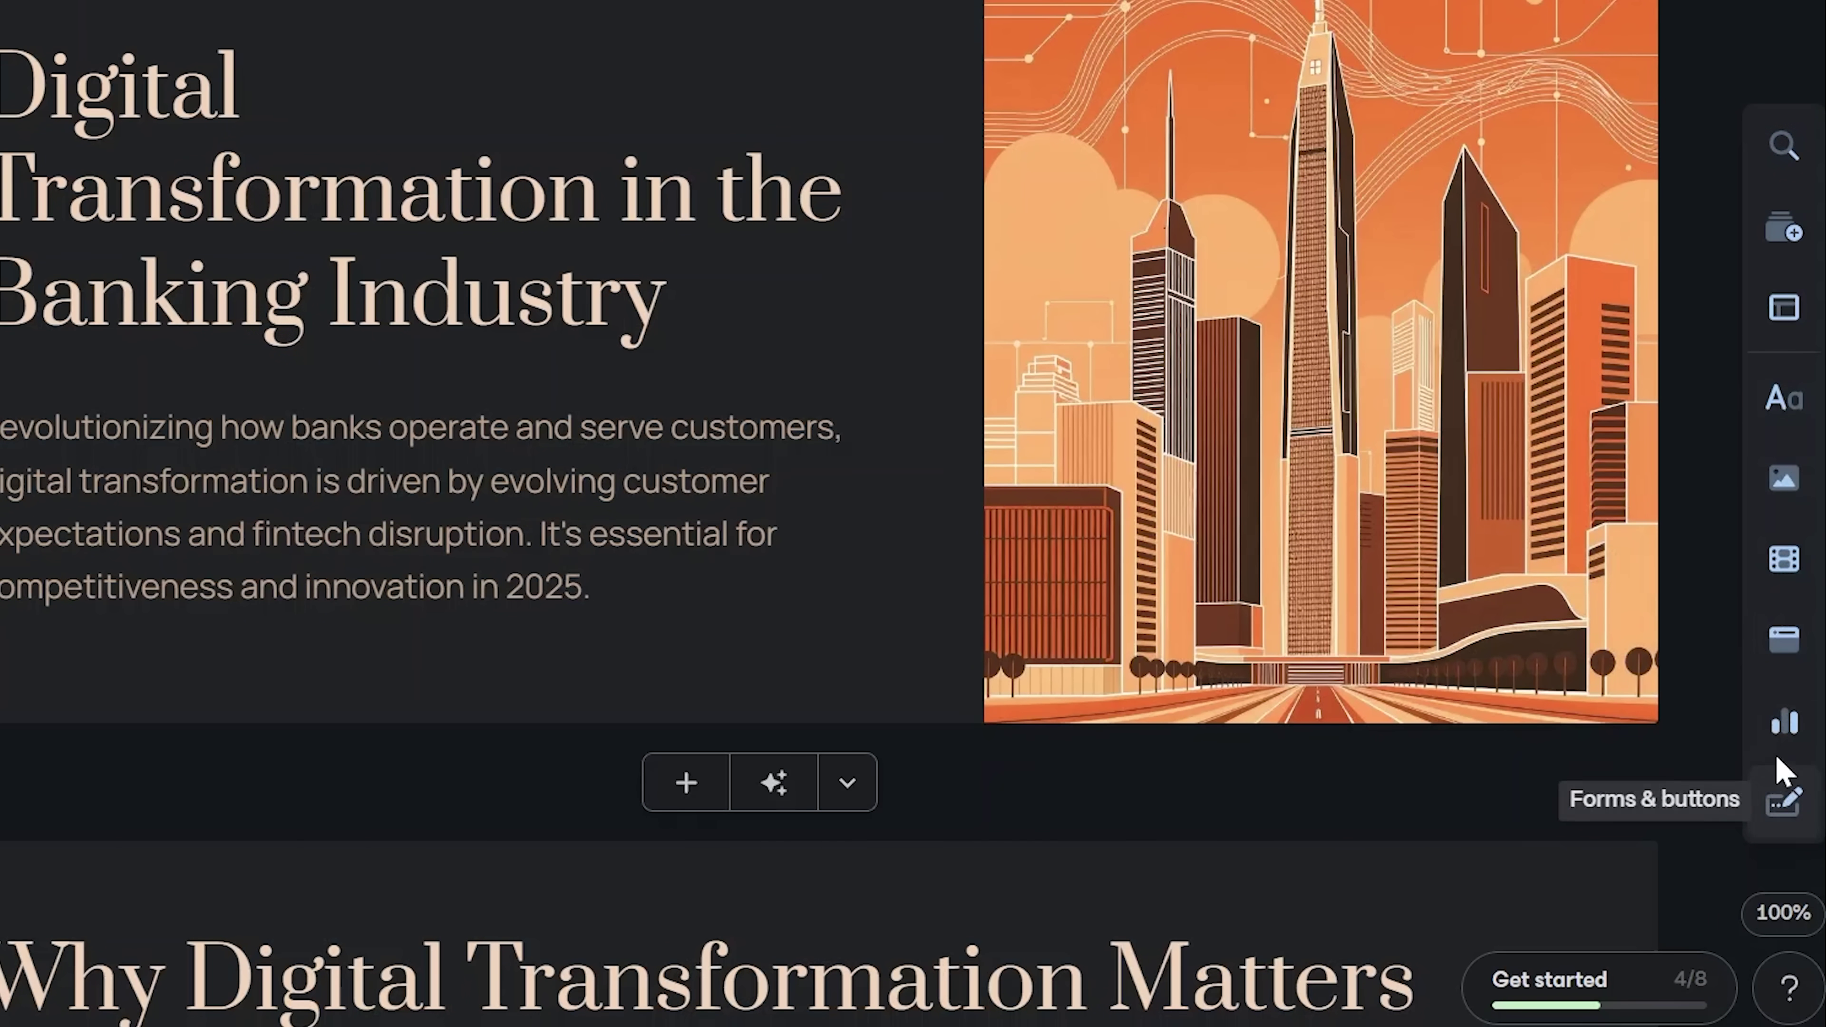
left_click(1782, 723)
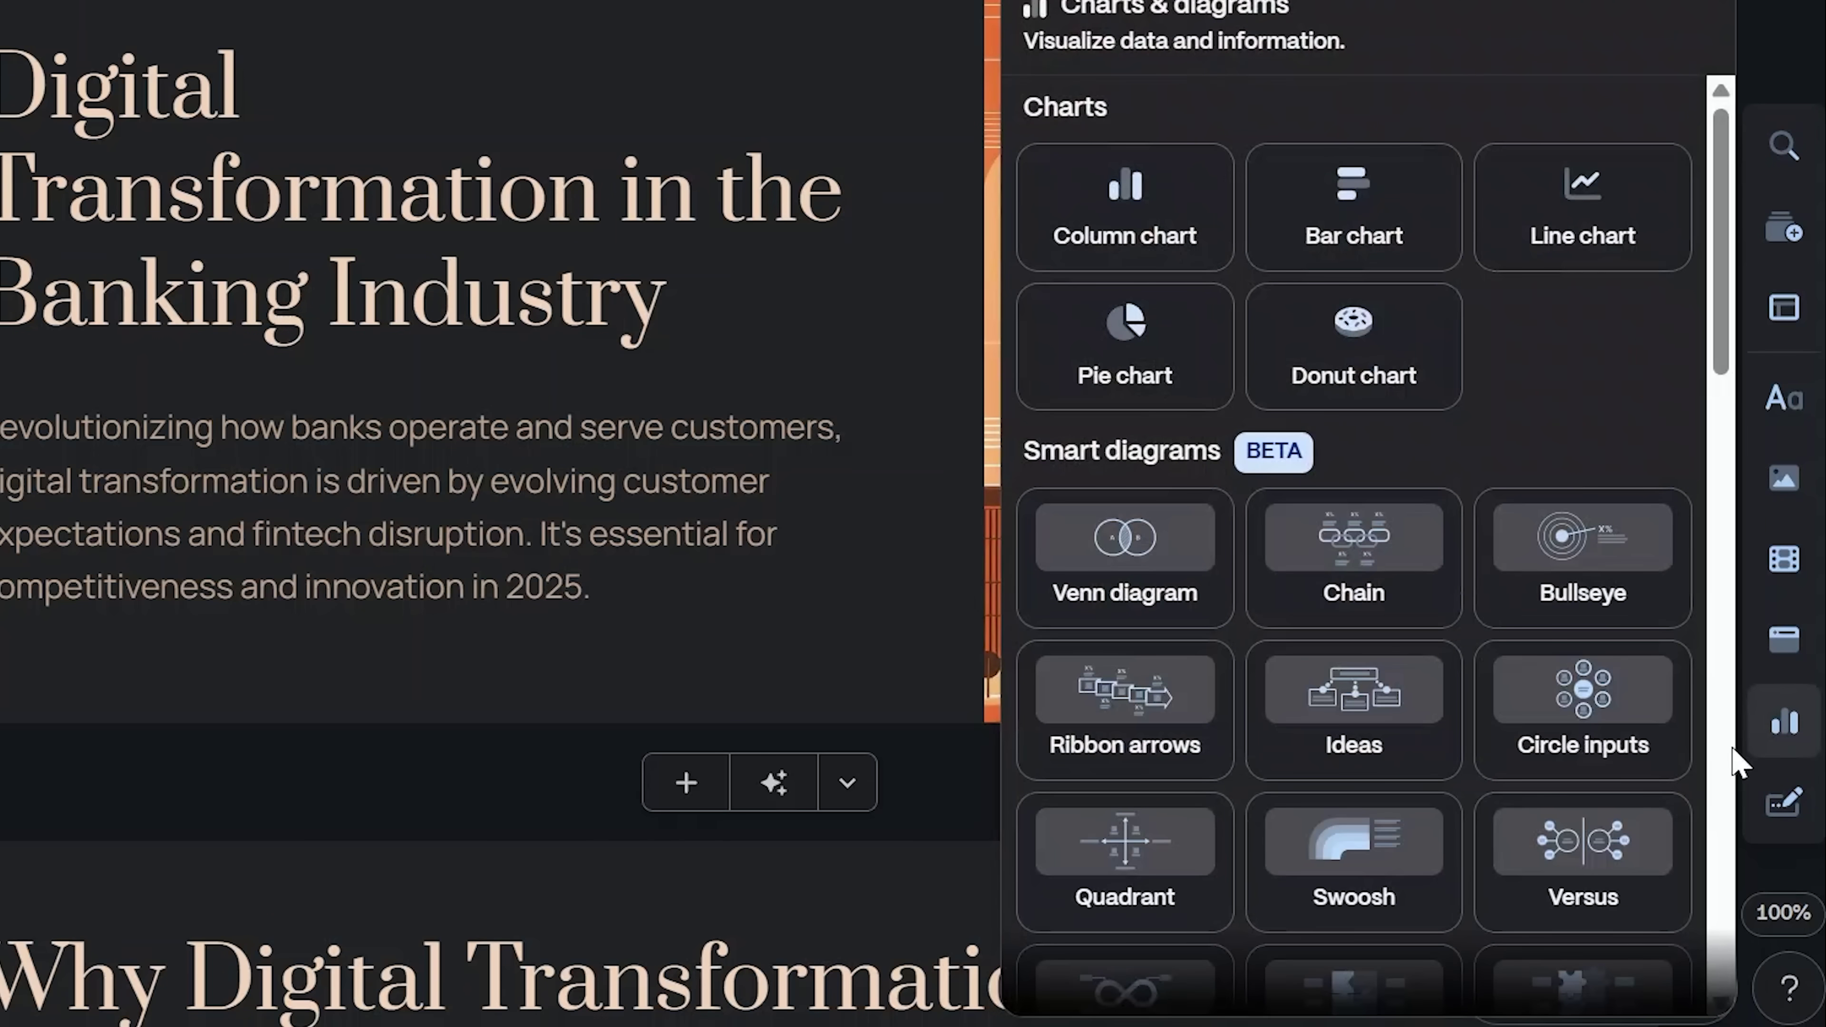
scroll(1593, 822, "down", 5)
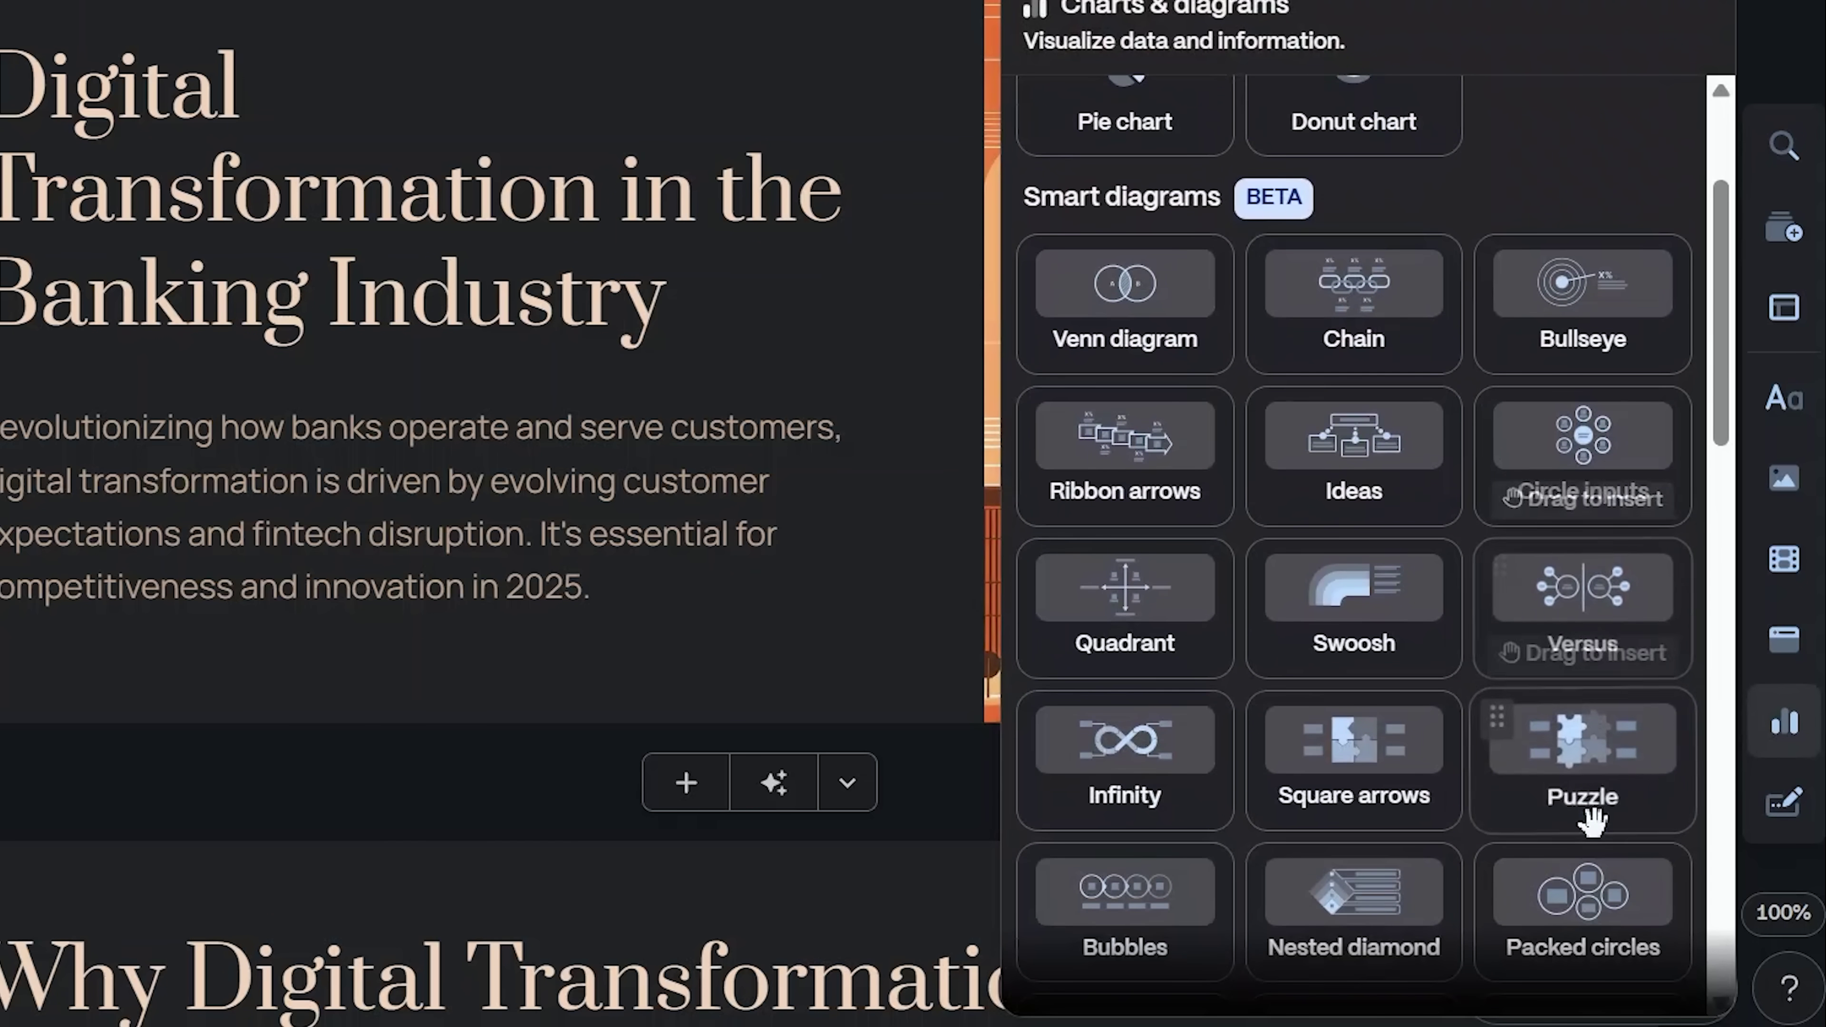
scroll(1592, 822, "down", 4)
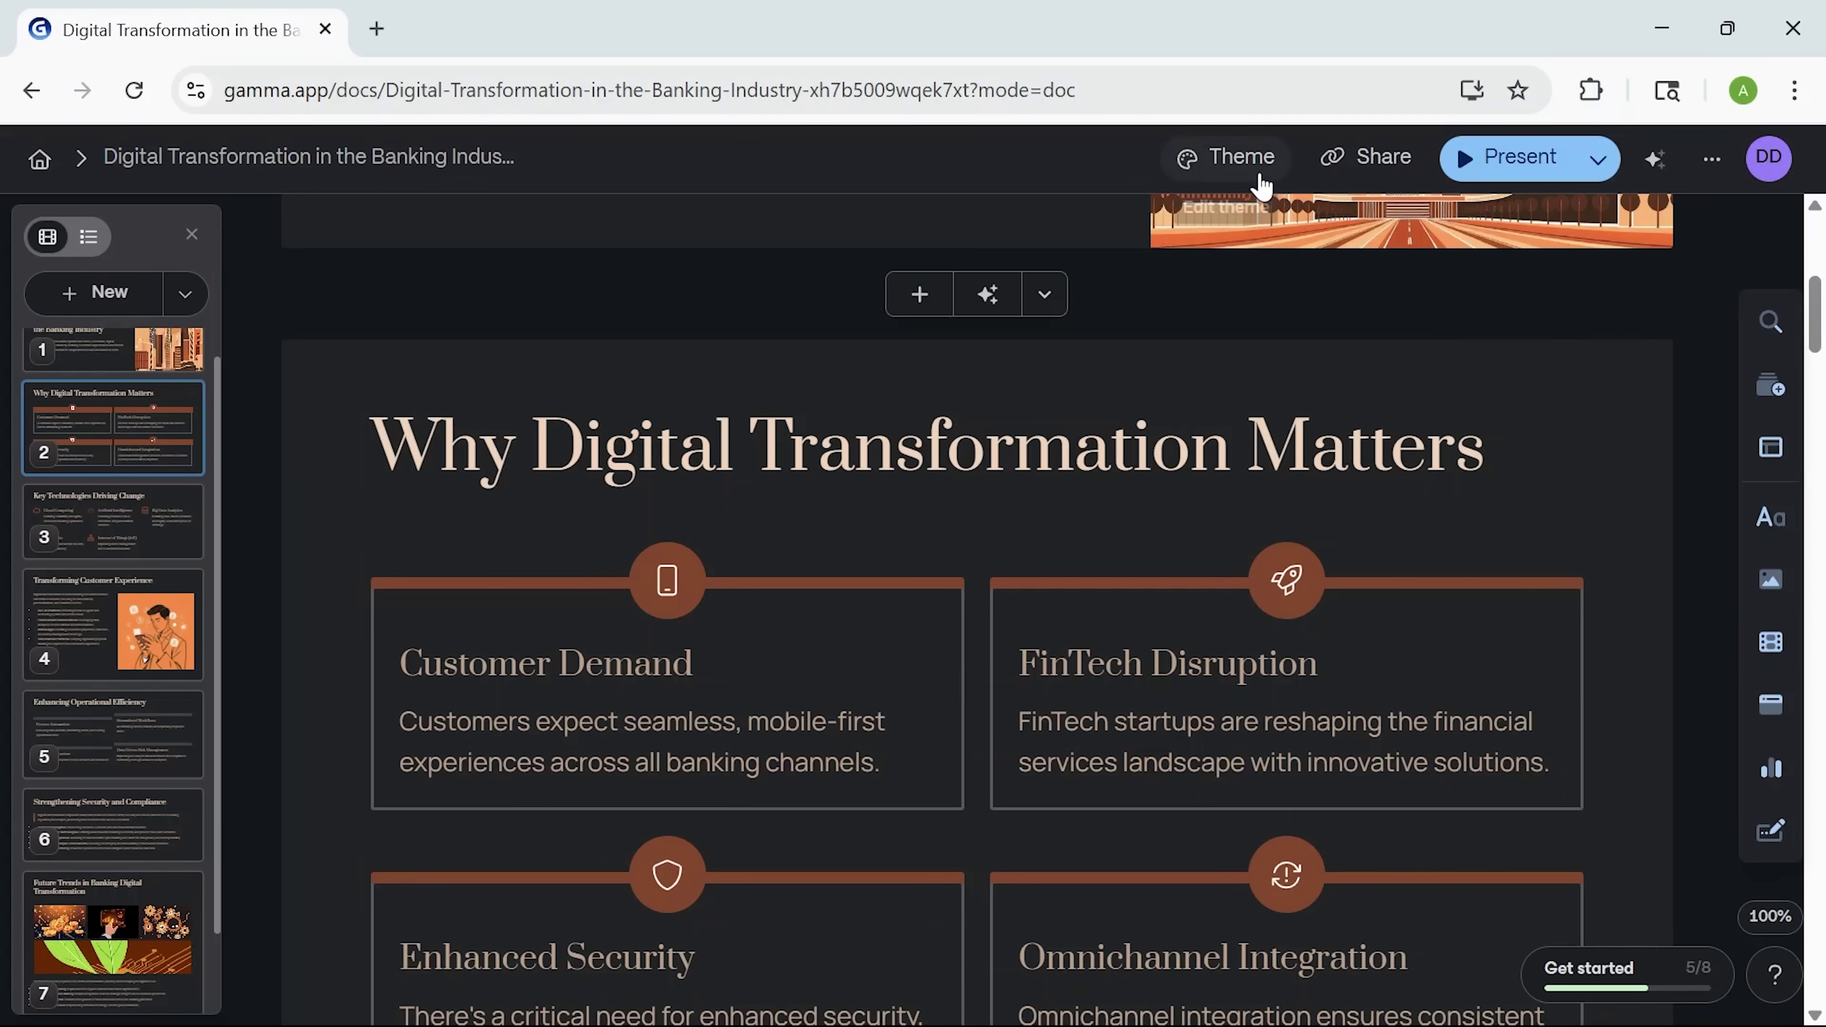
Step: Switch the banking deck's theme from Cigar to the light Keepsake theme
left_click(1254, 180)
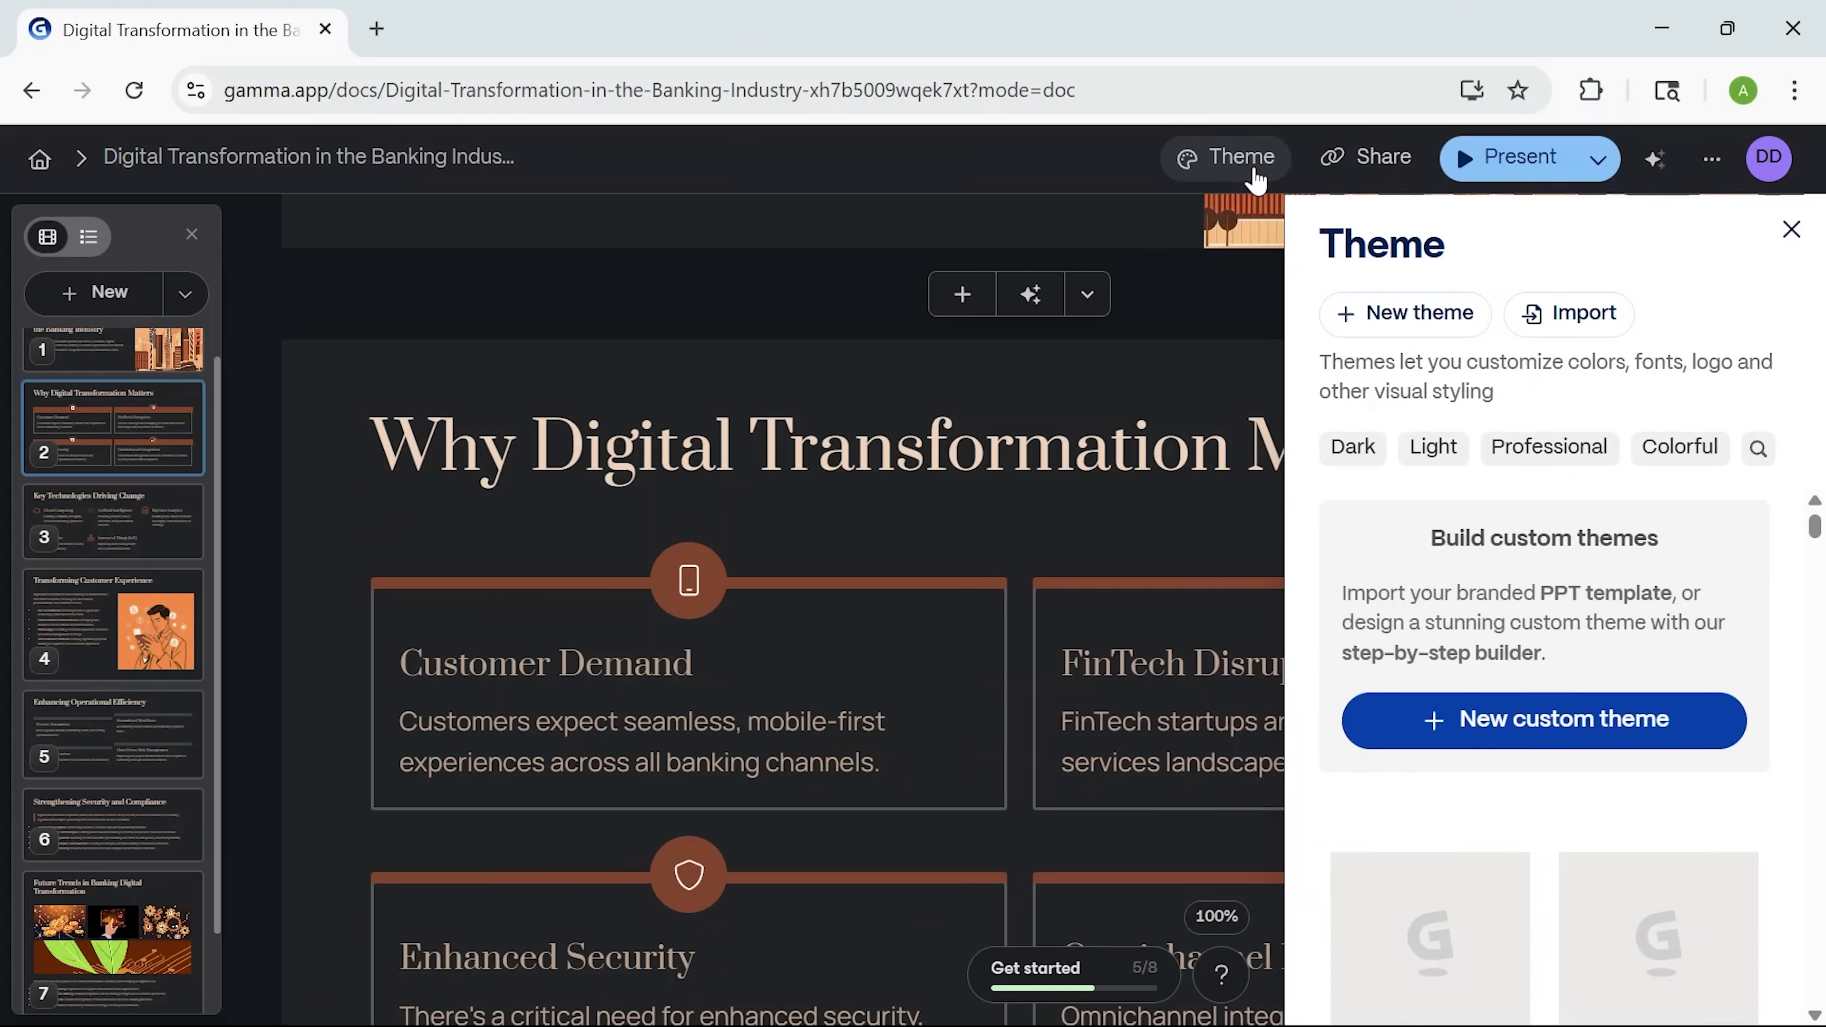
mouse_move(1319, 562)
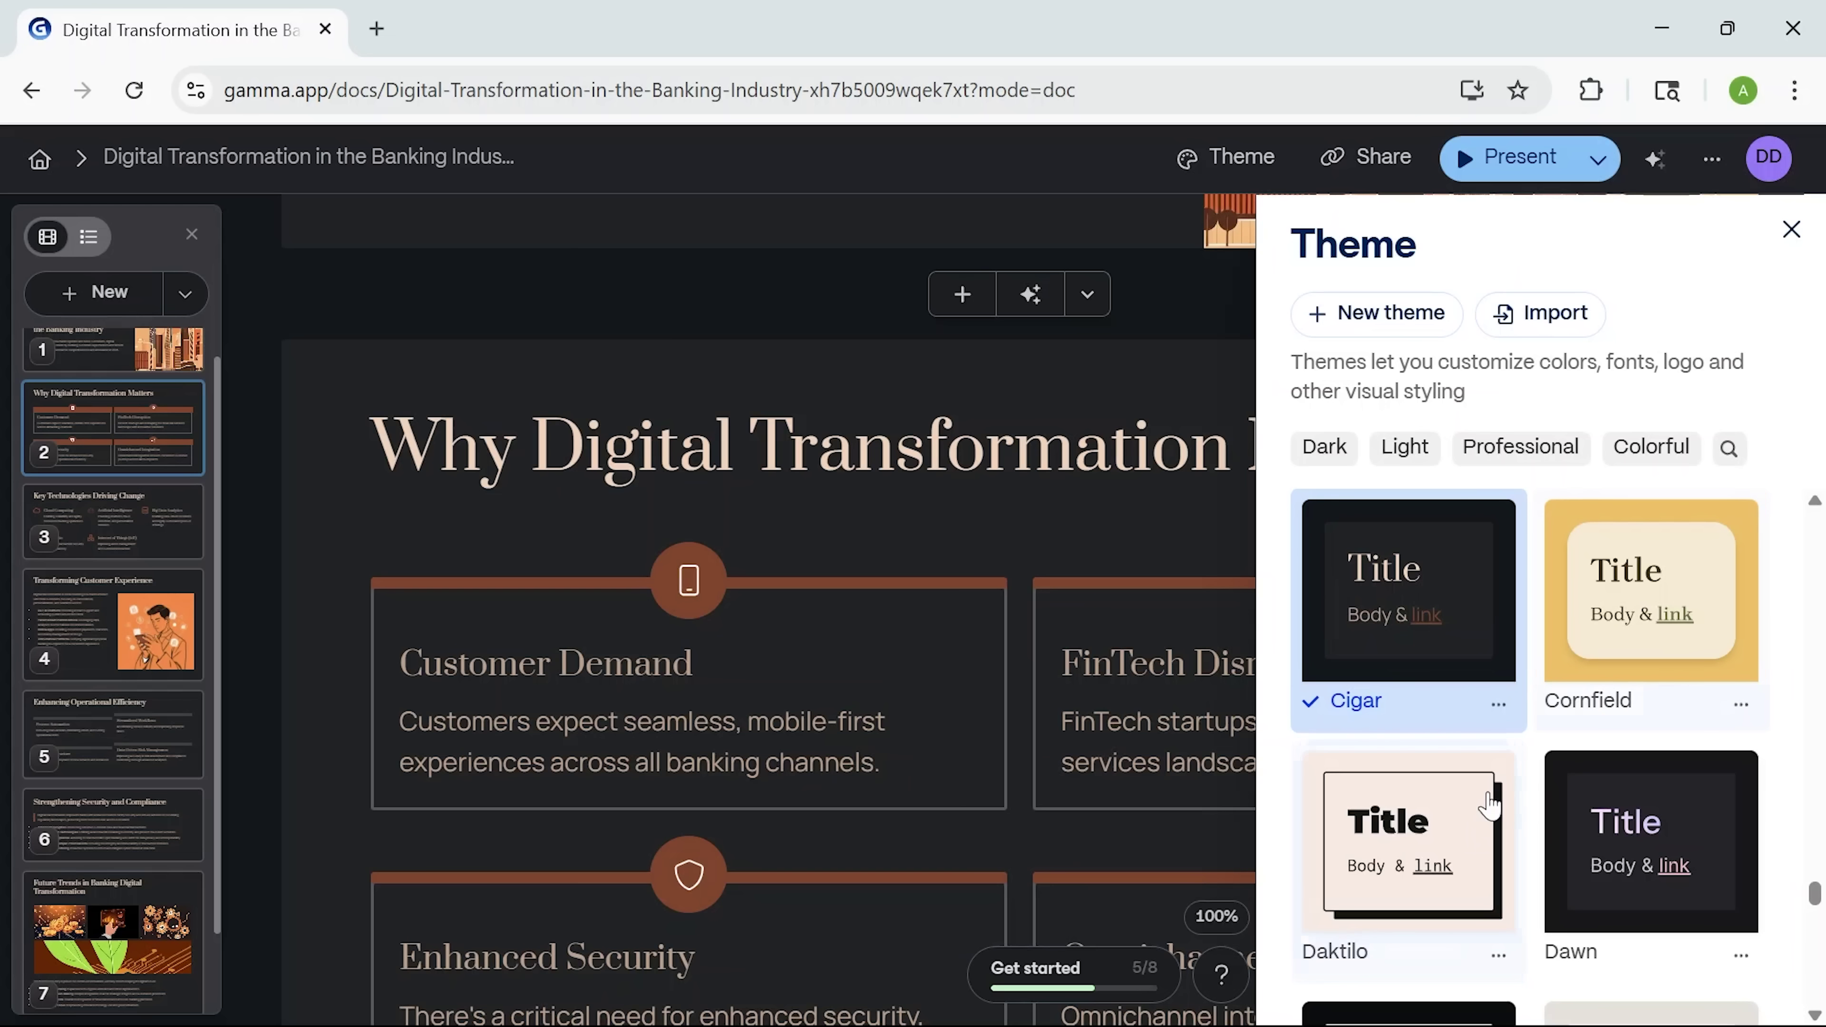
scroll(1503, 882, "down", 8)
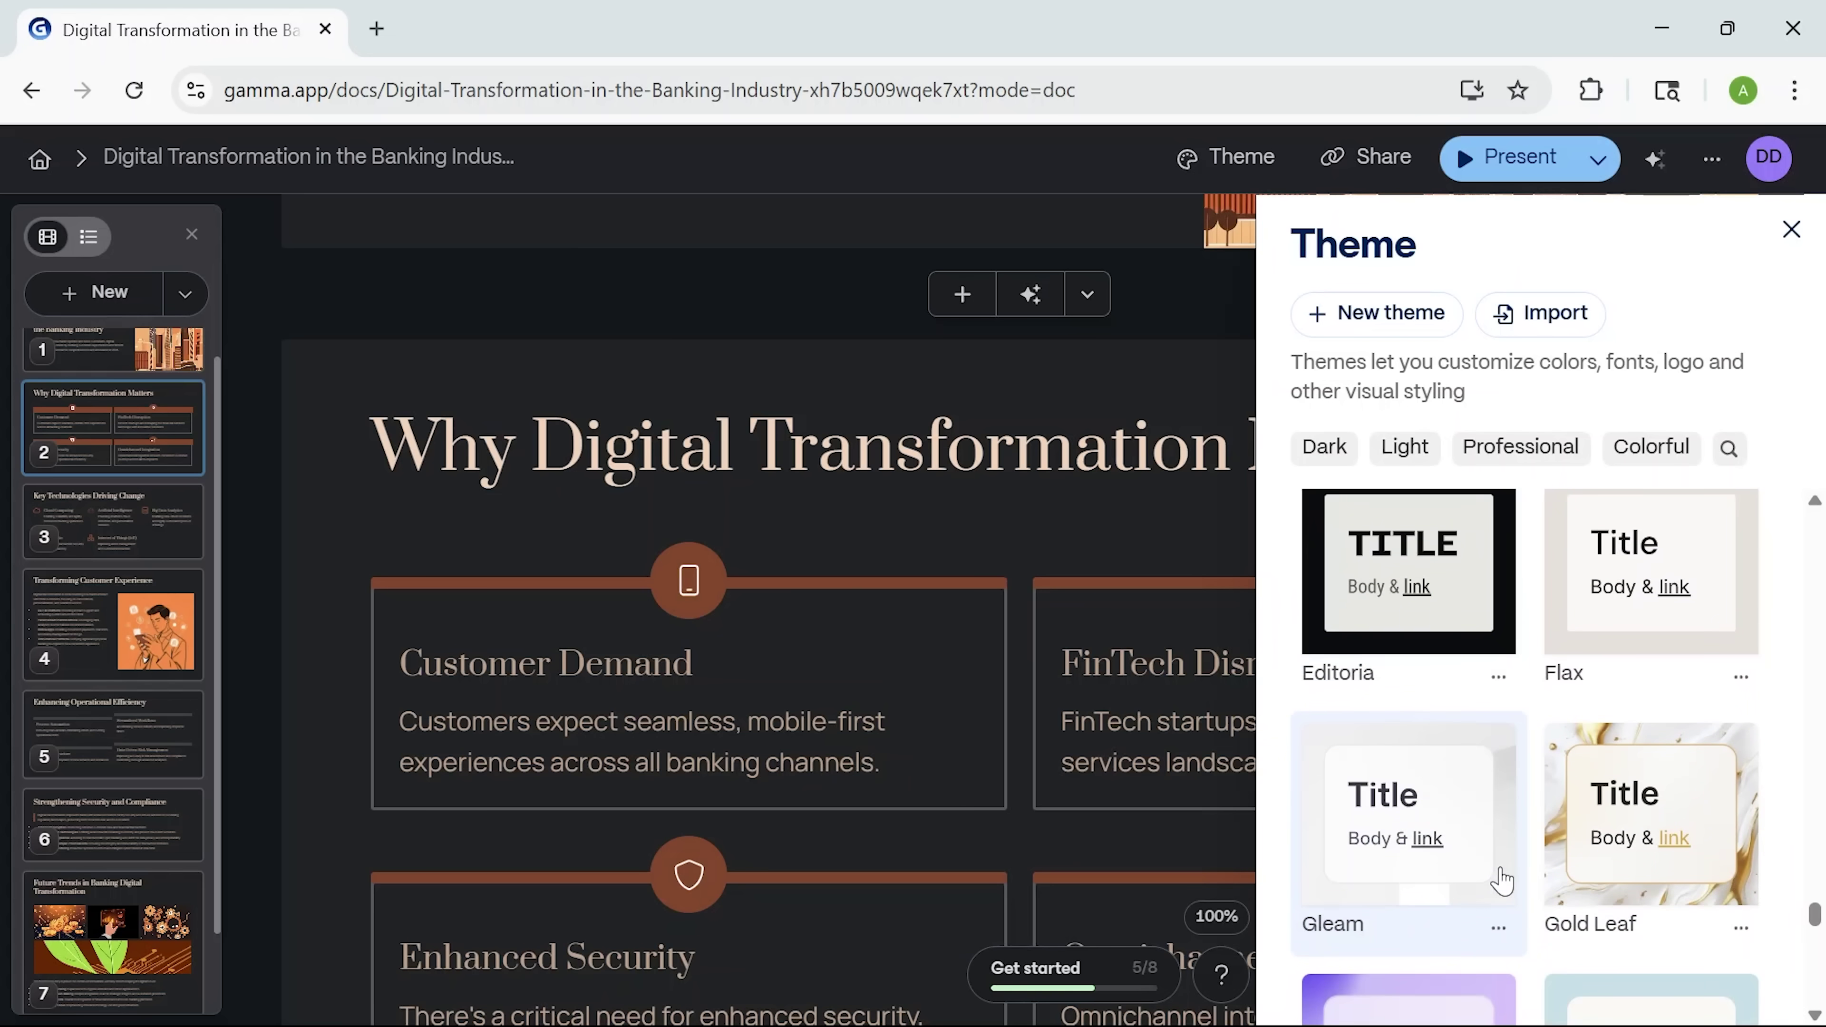
scroll(1503, 881, "down", 3)
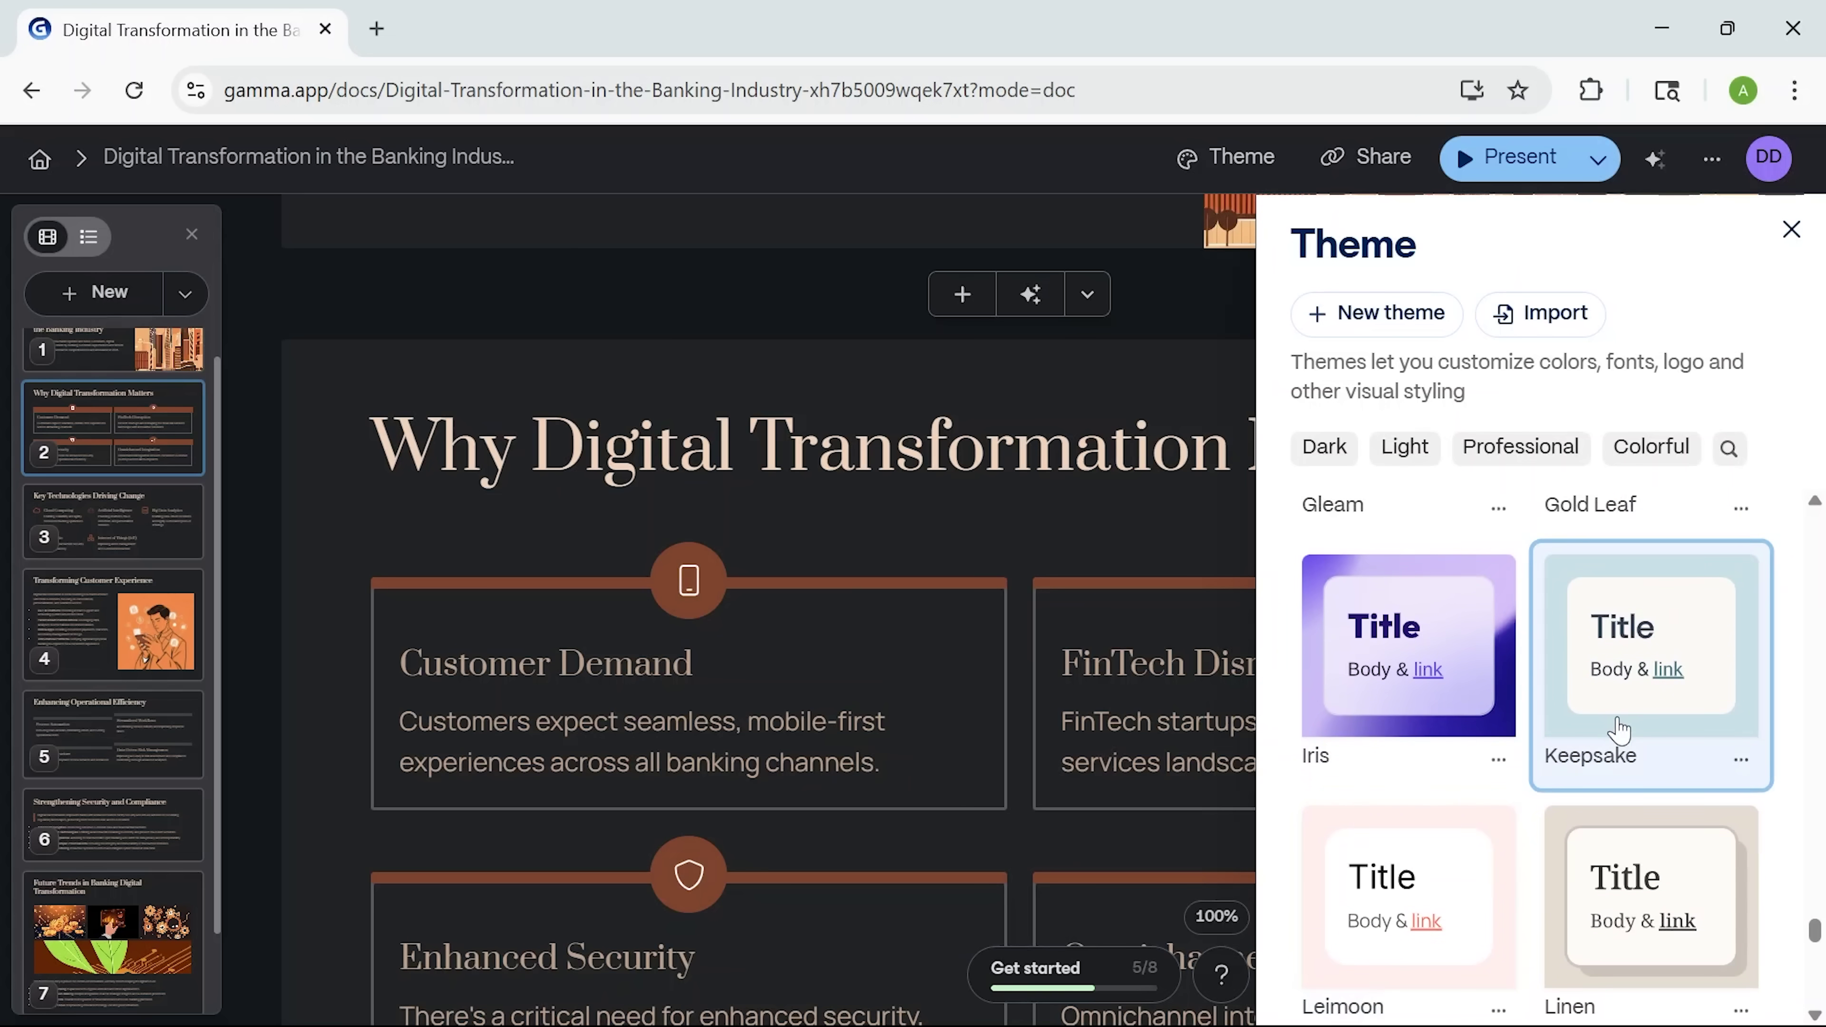
left_click(1619, 729)
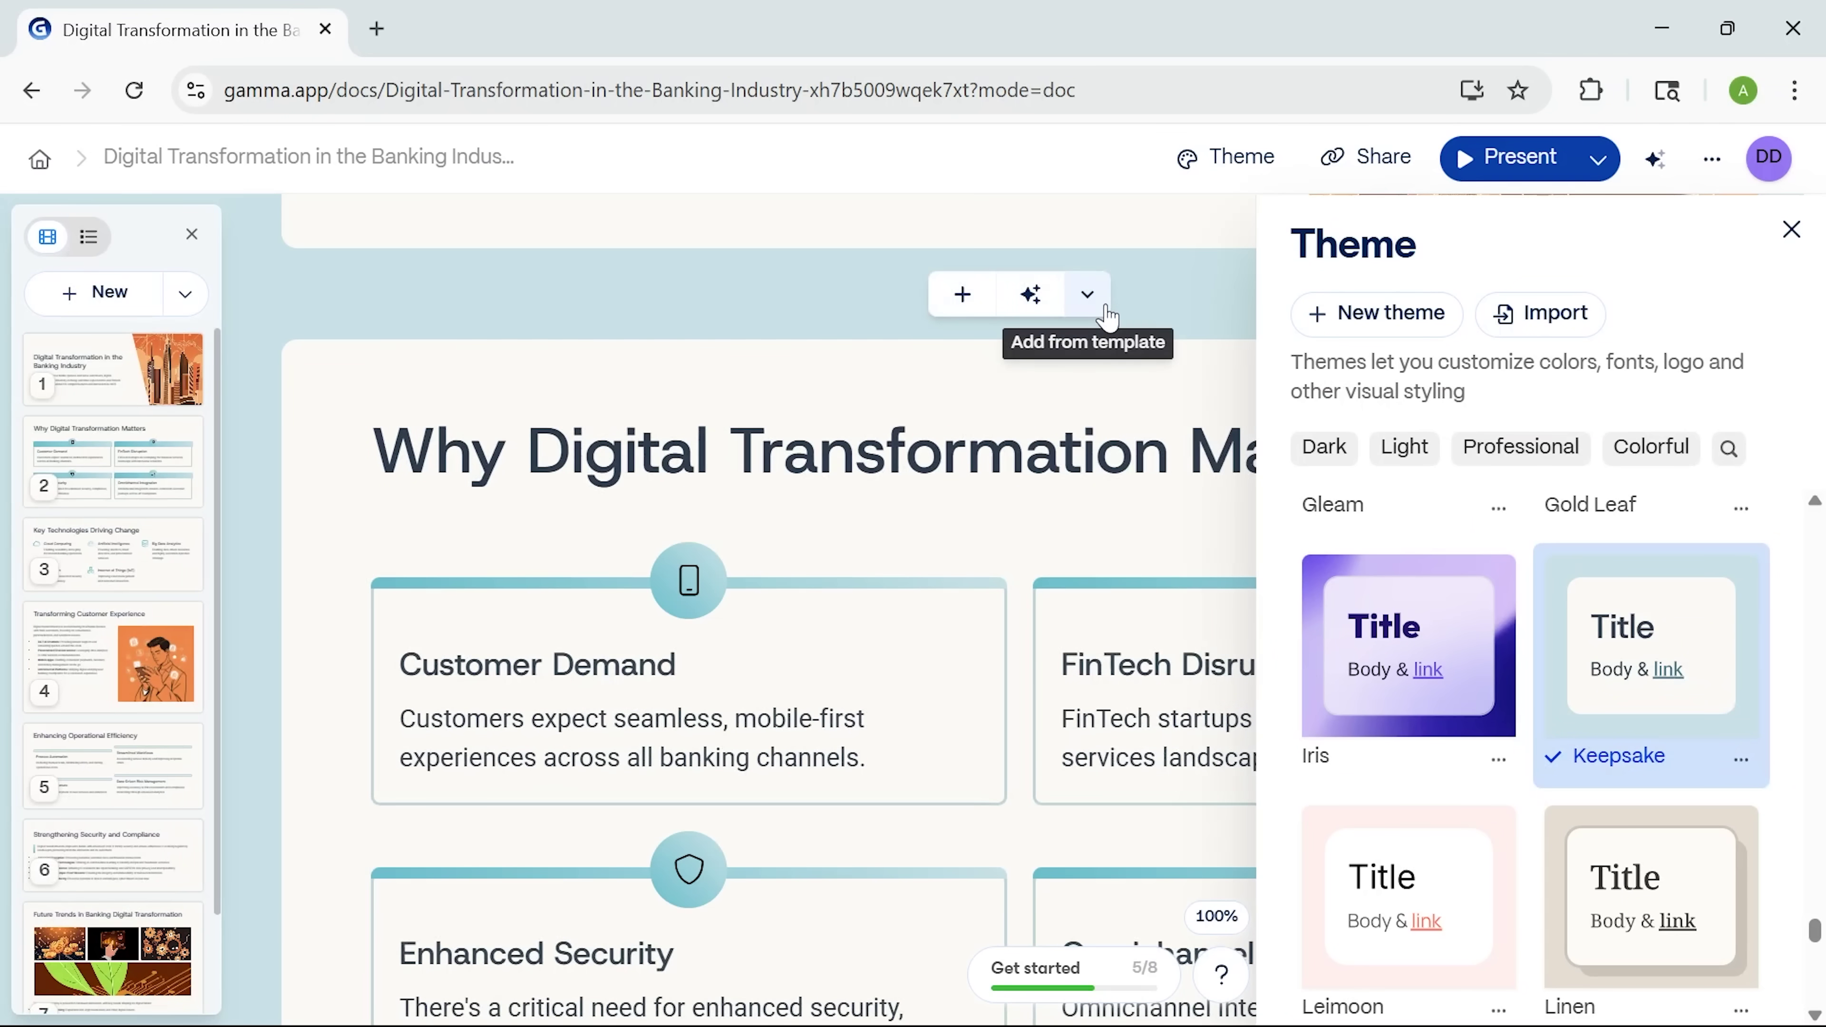
scroll(1449, 813, "down", 10)
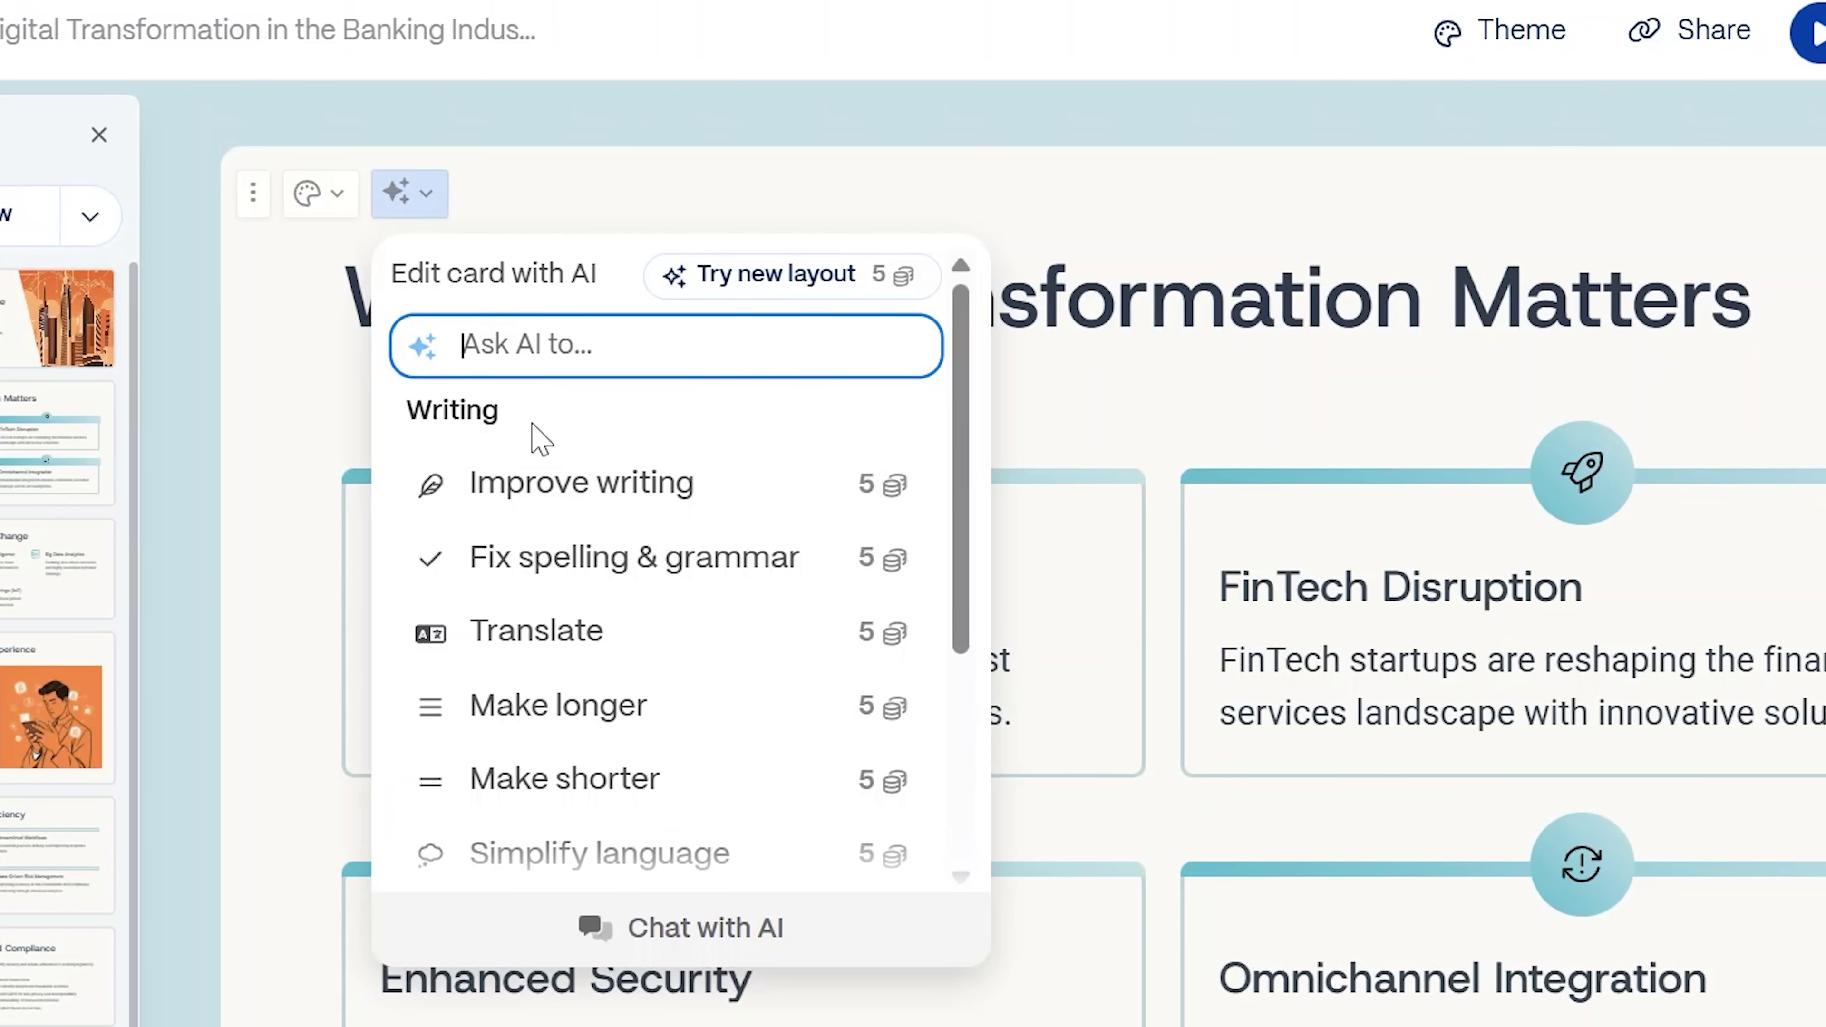
Step: Lengthen the 'Why Digital Transformation Matters' card text with AI's Make longer
scroll(544, 820, "down", 3)
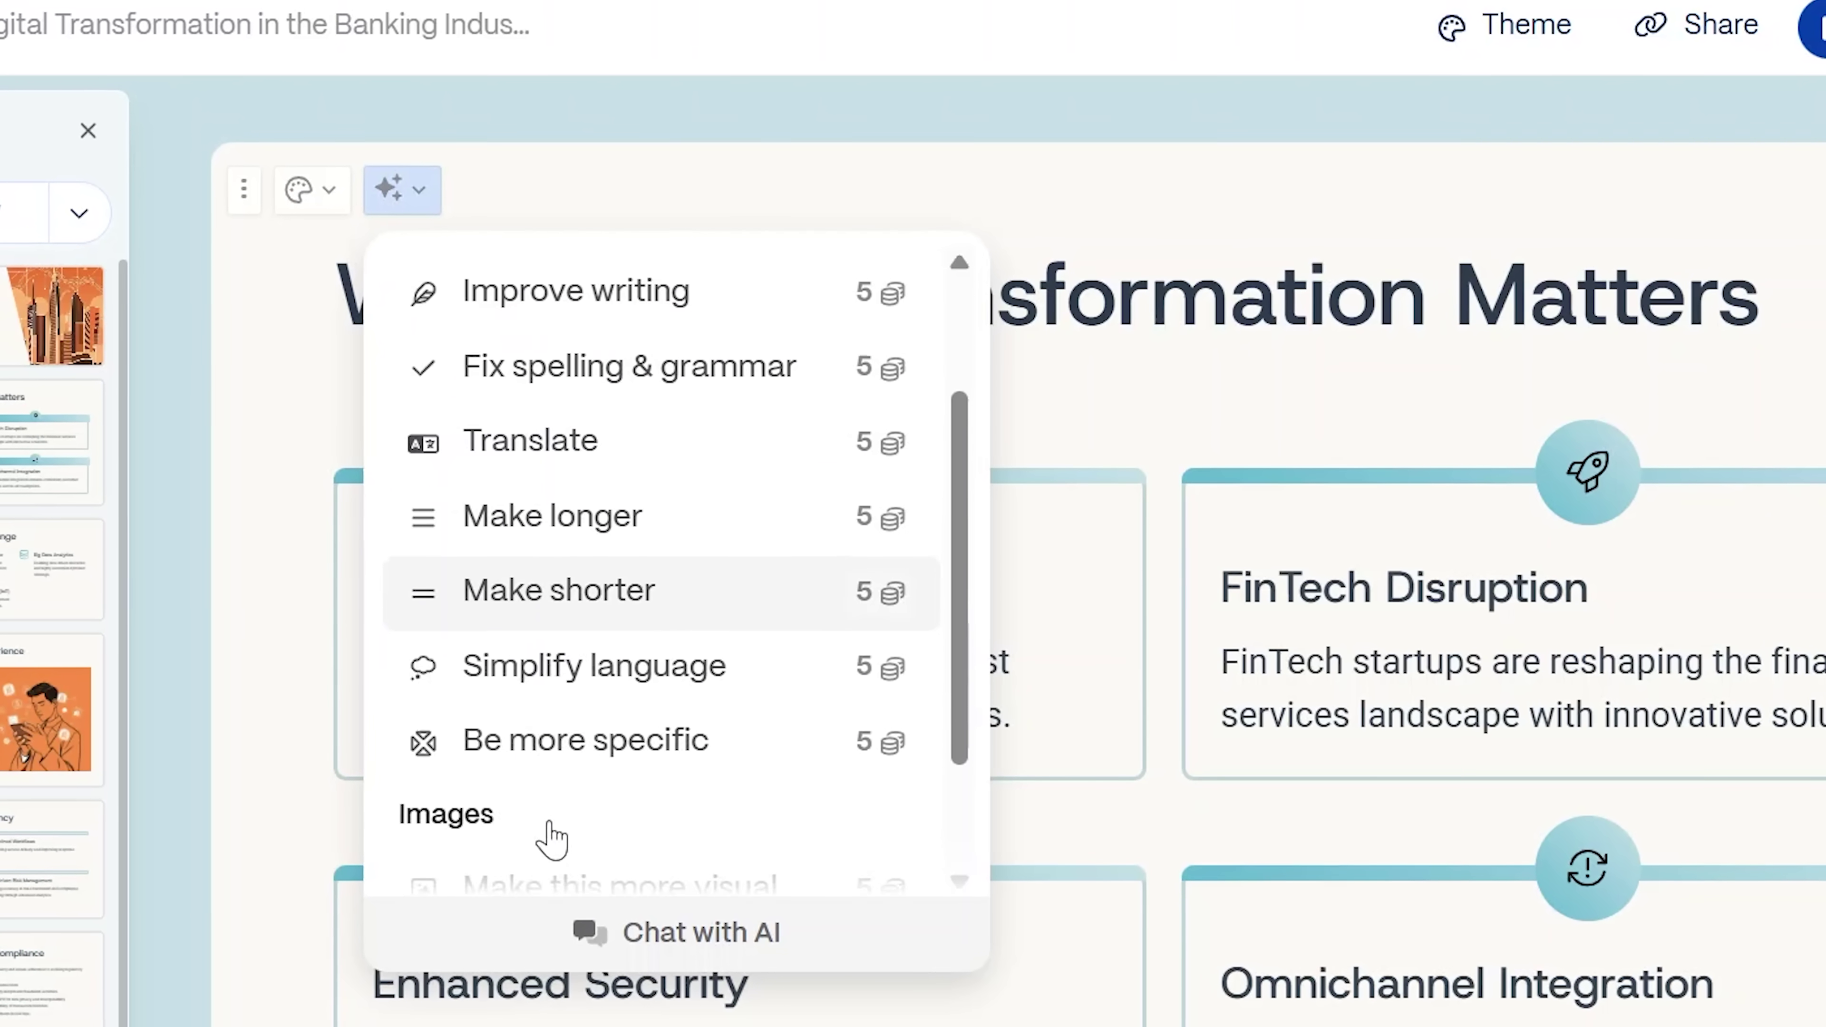
scroll(549, 827, "up", 1)
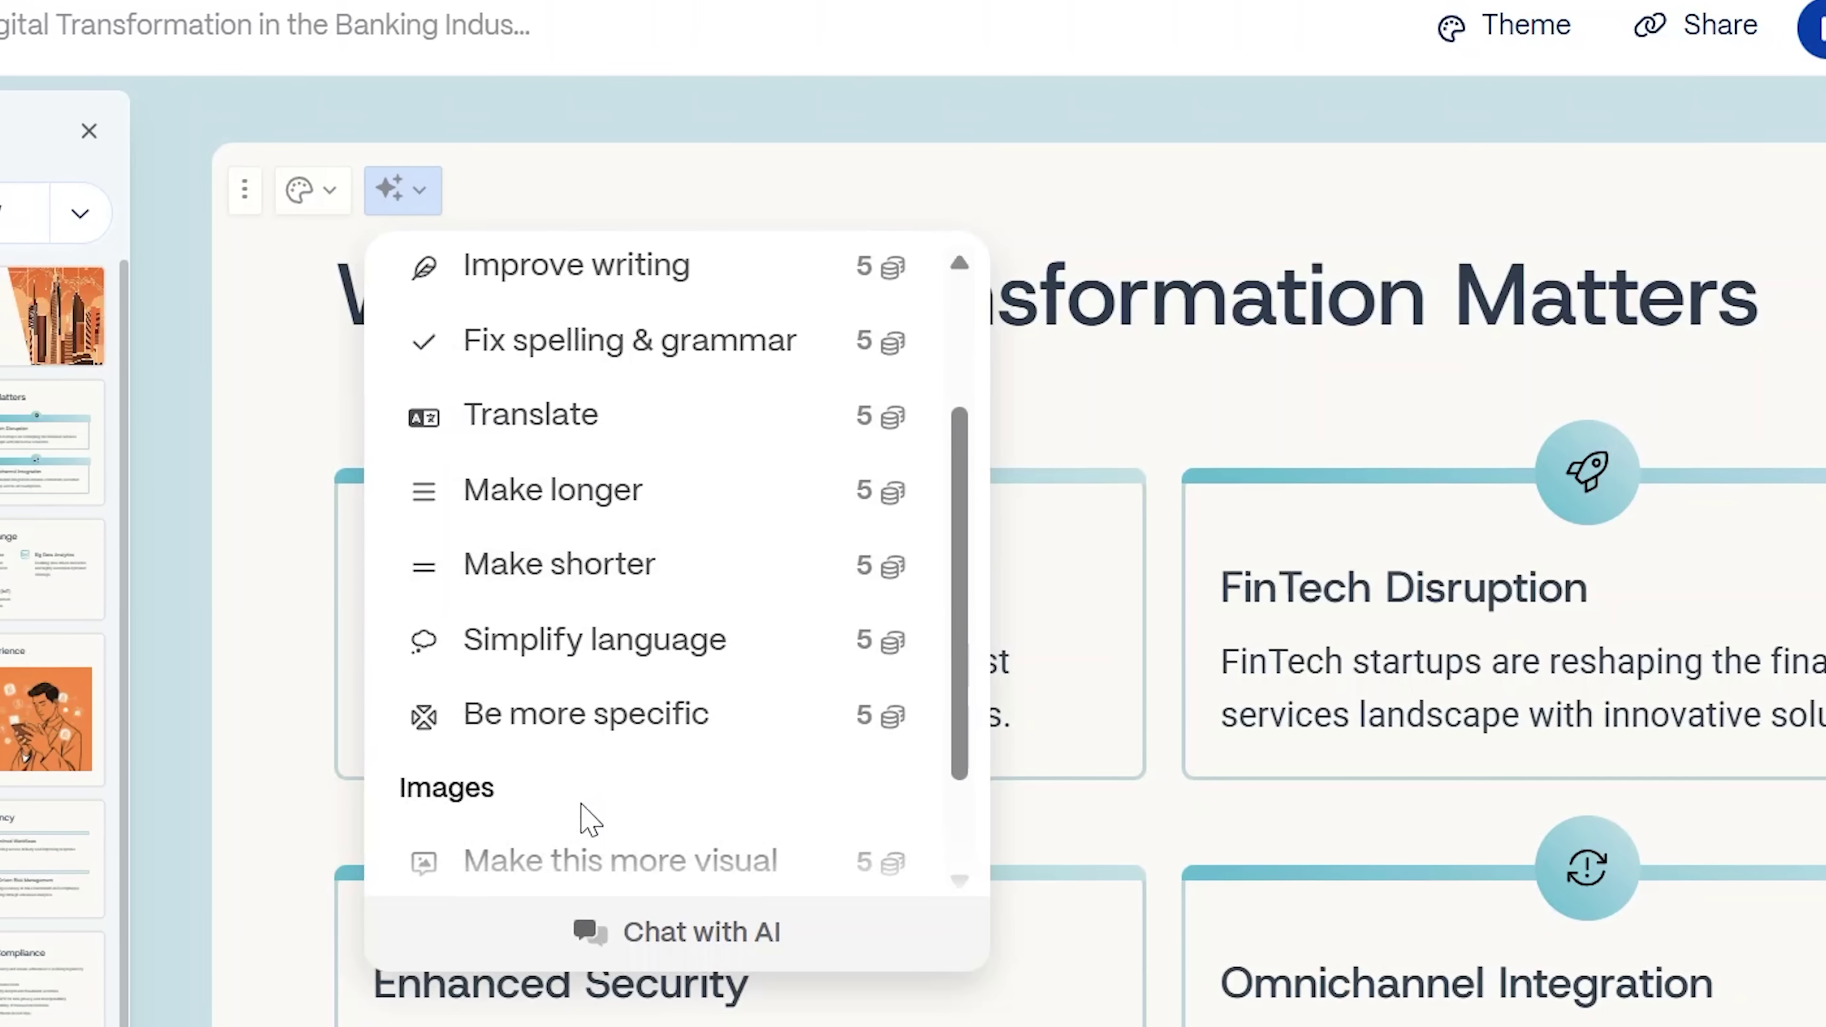
left_click(732, 504)
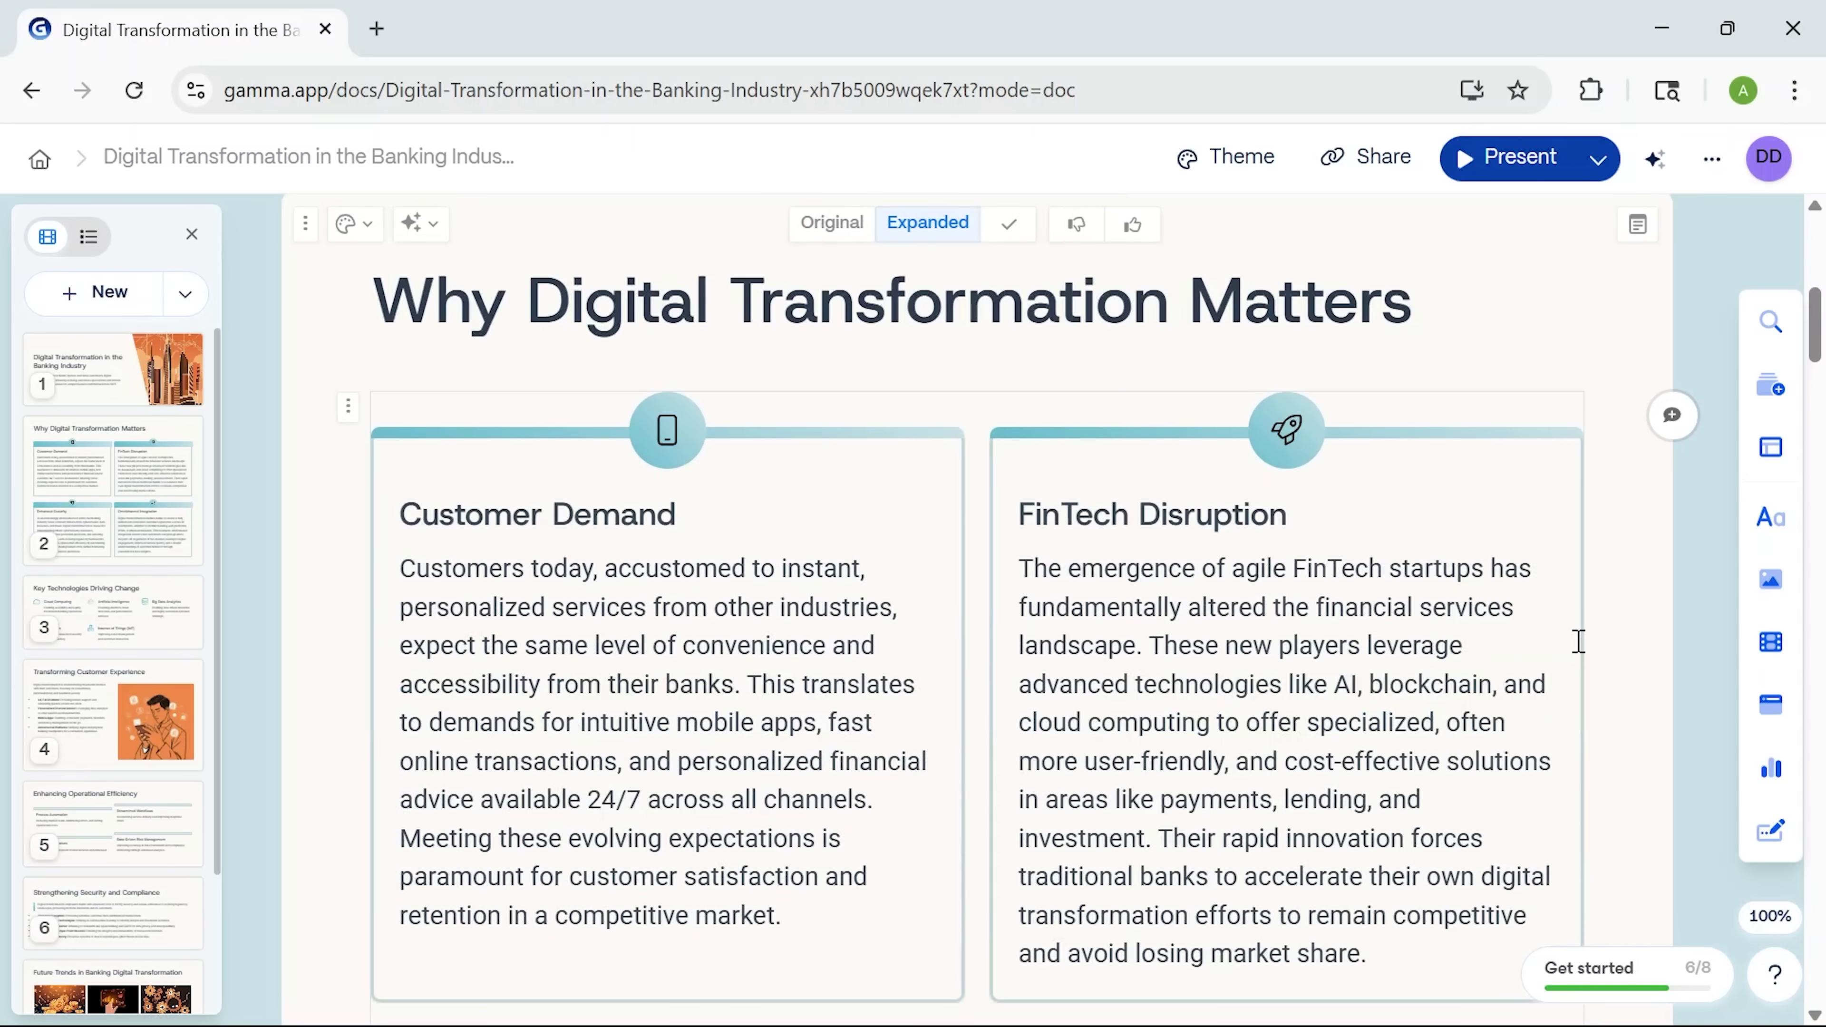
Step: Review the expanded text and export the deck to PowerPoint
scroll(1578, 642, "down", 6)
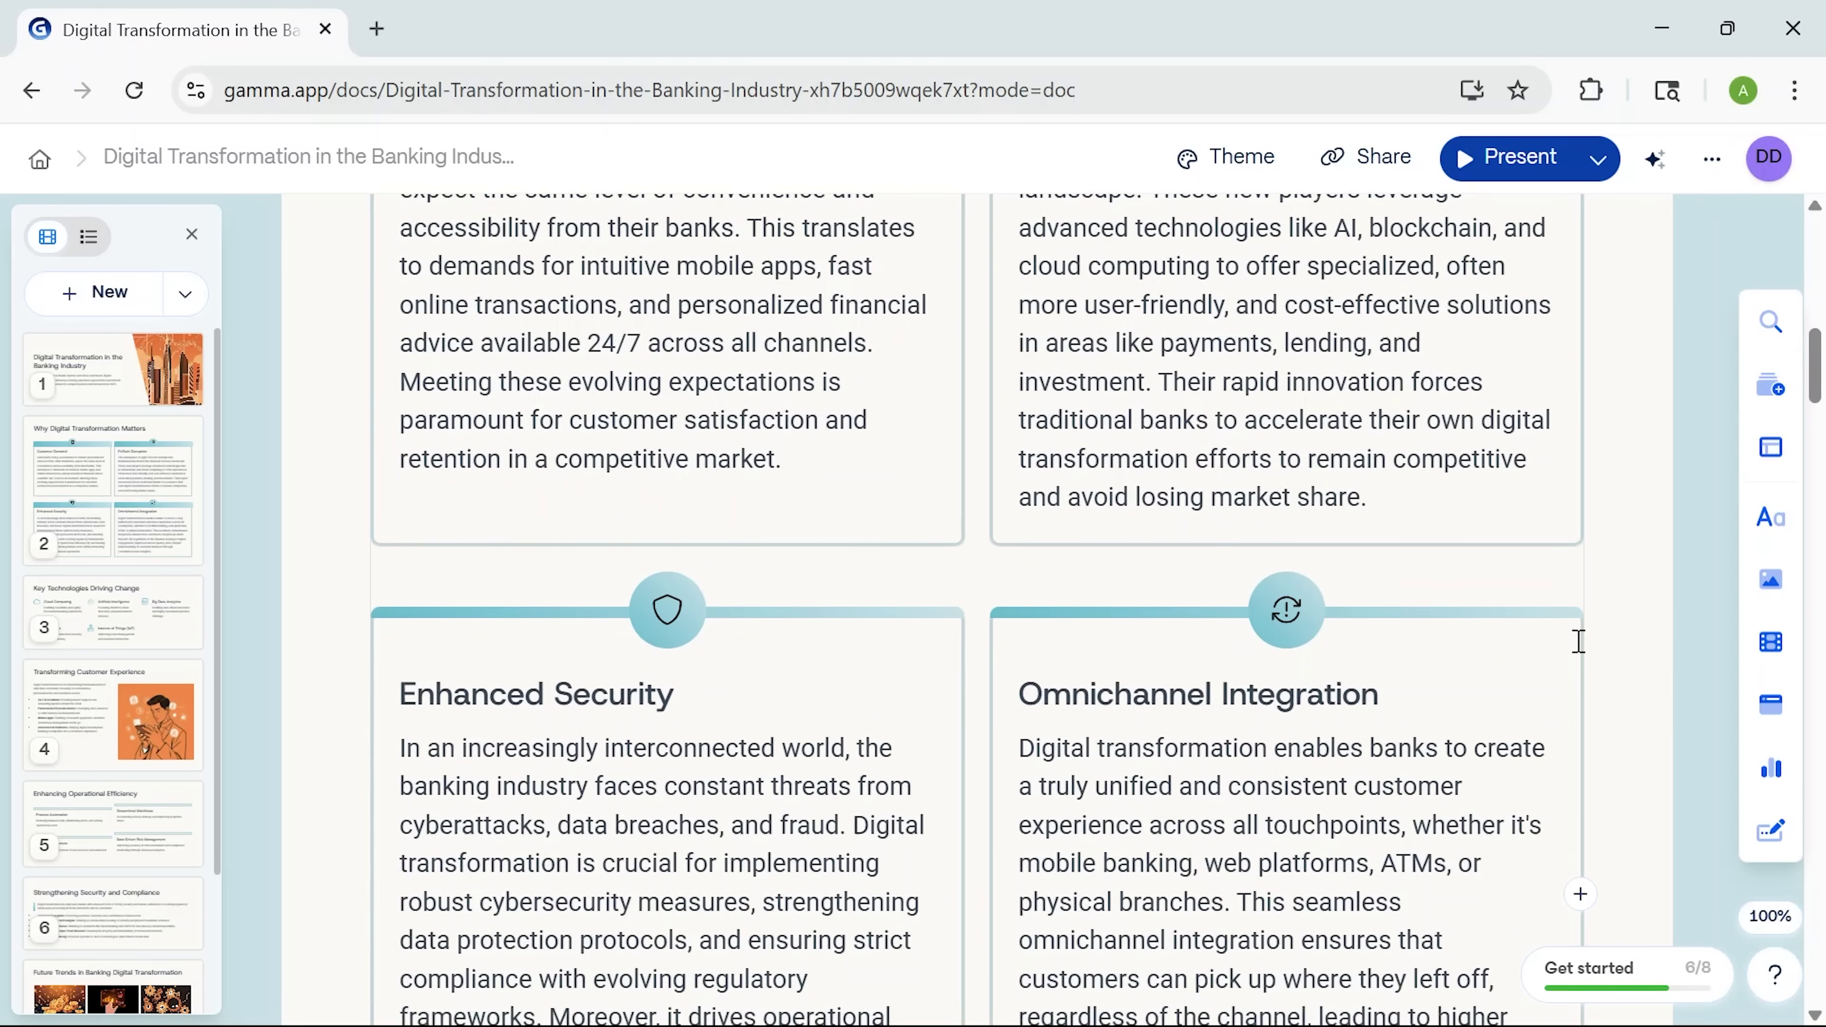
scroll(1578, 641, "down", 3)
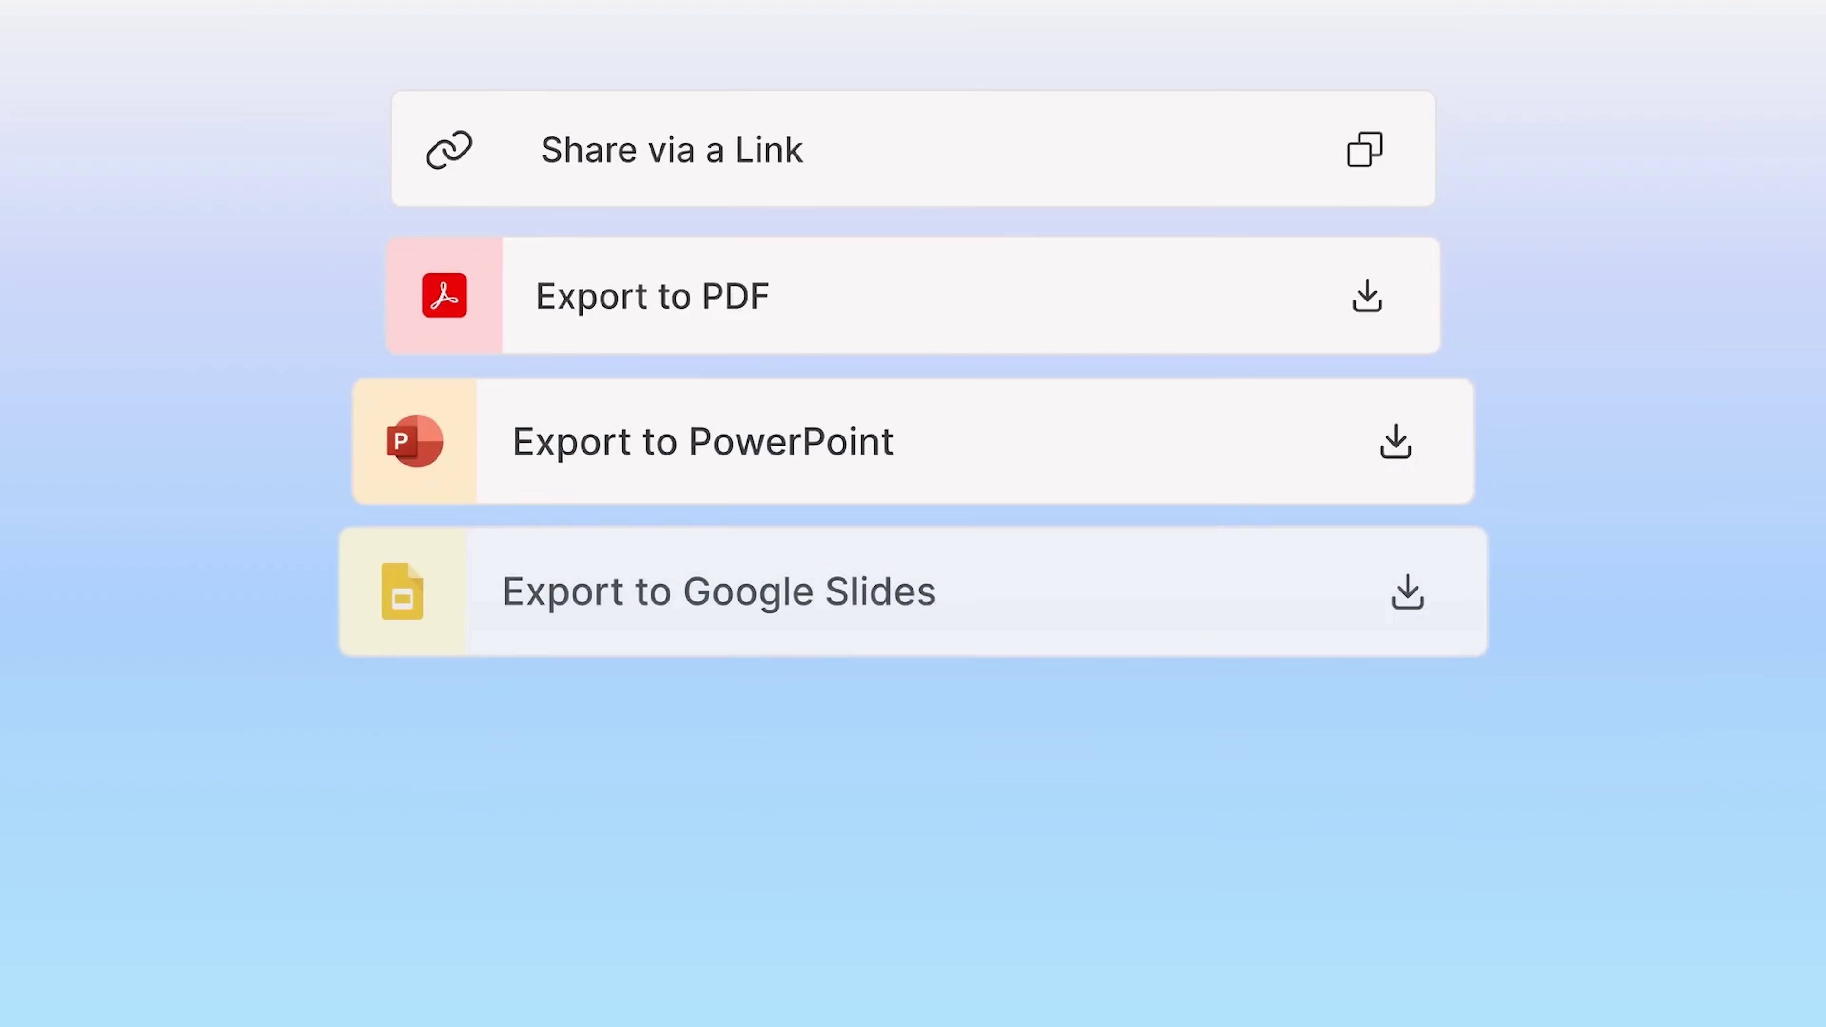
left_click(1203, 432)
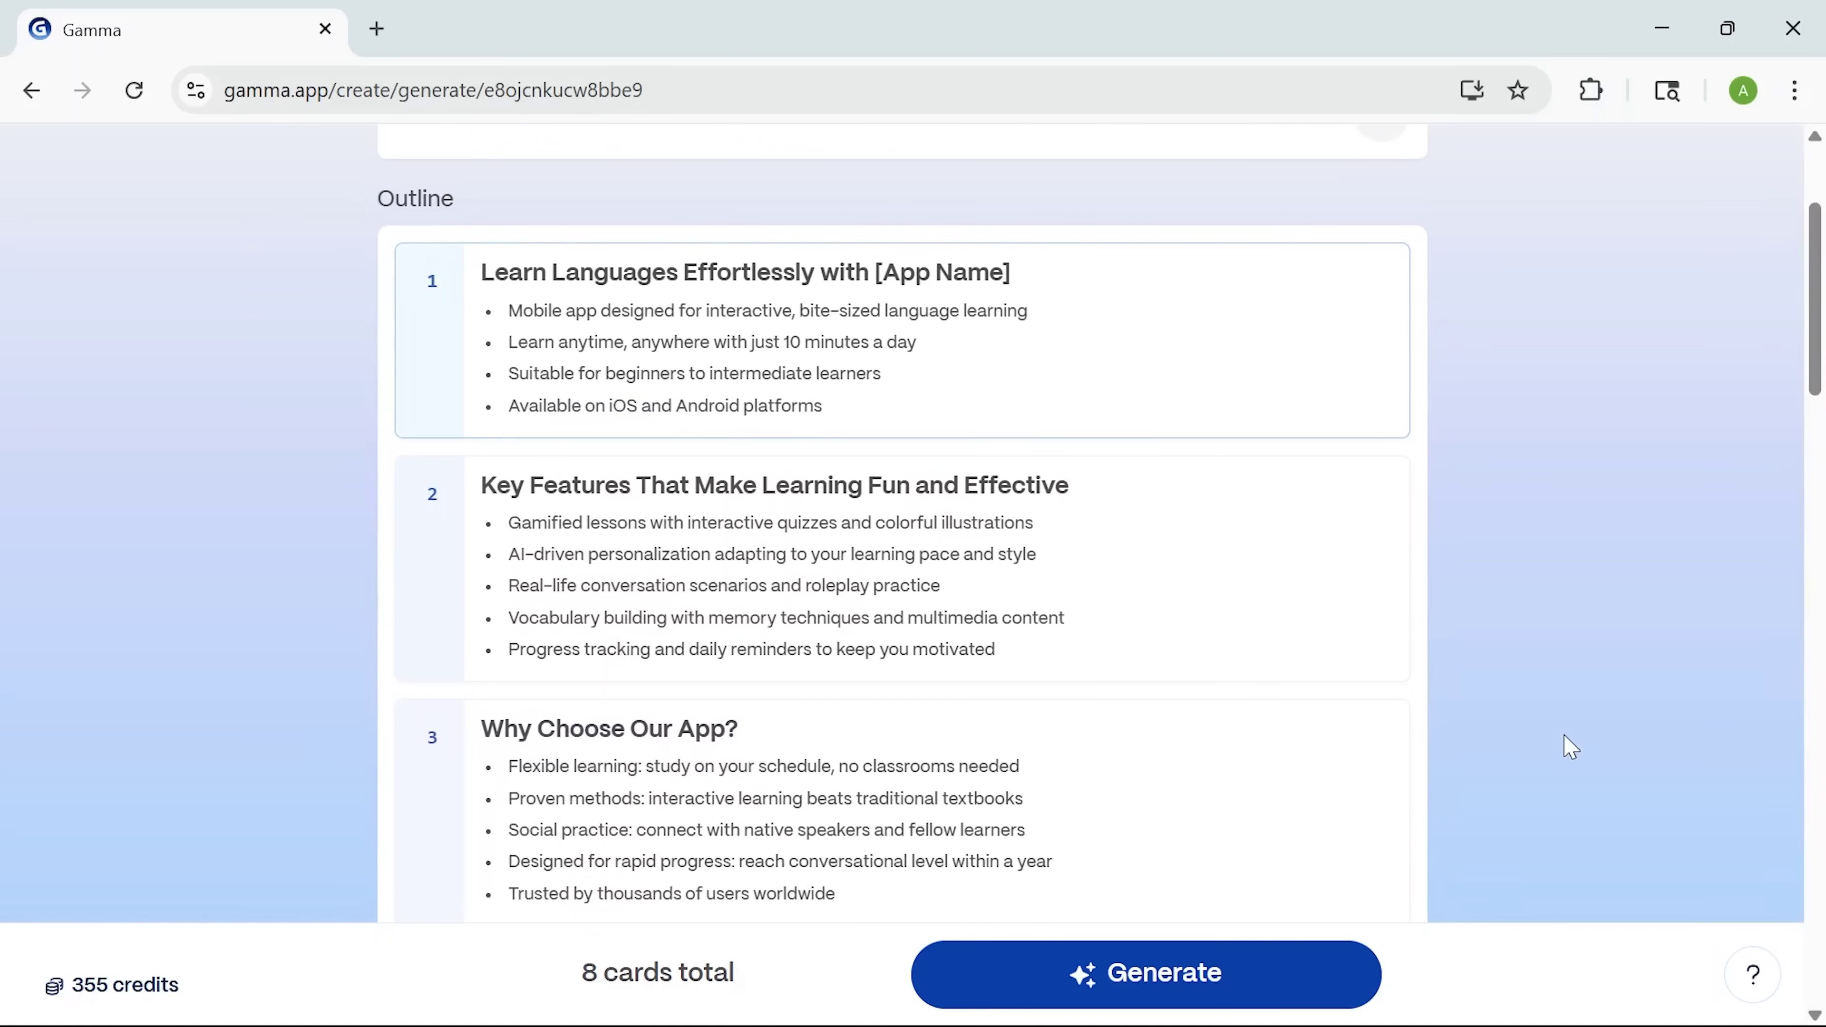
Step: Scroll through the language-app outline to card 8, 'Get Started Today!', and the Customize section
scroll(1571, 748, "down", 5)
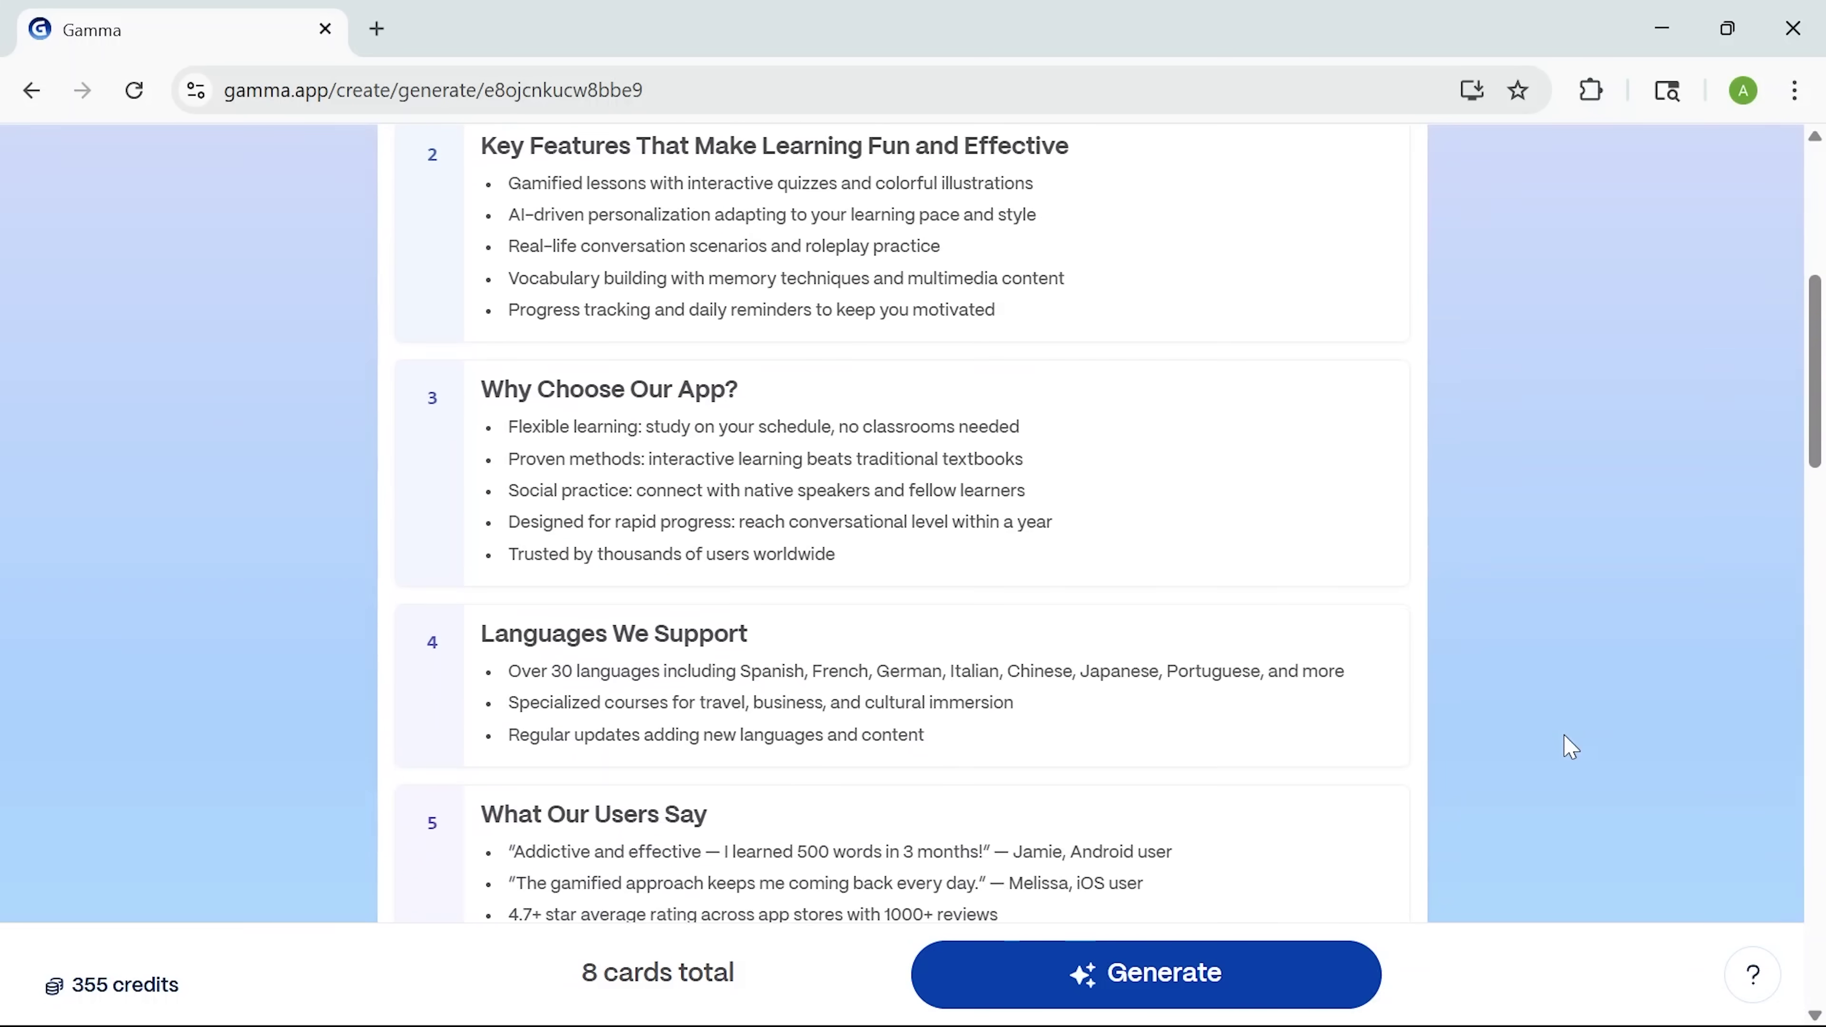
scroll(1571, 748, "down", 5)
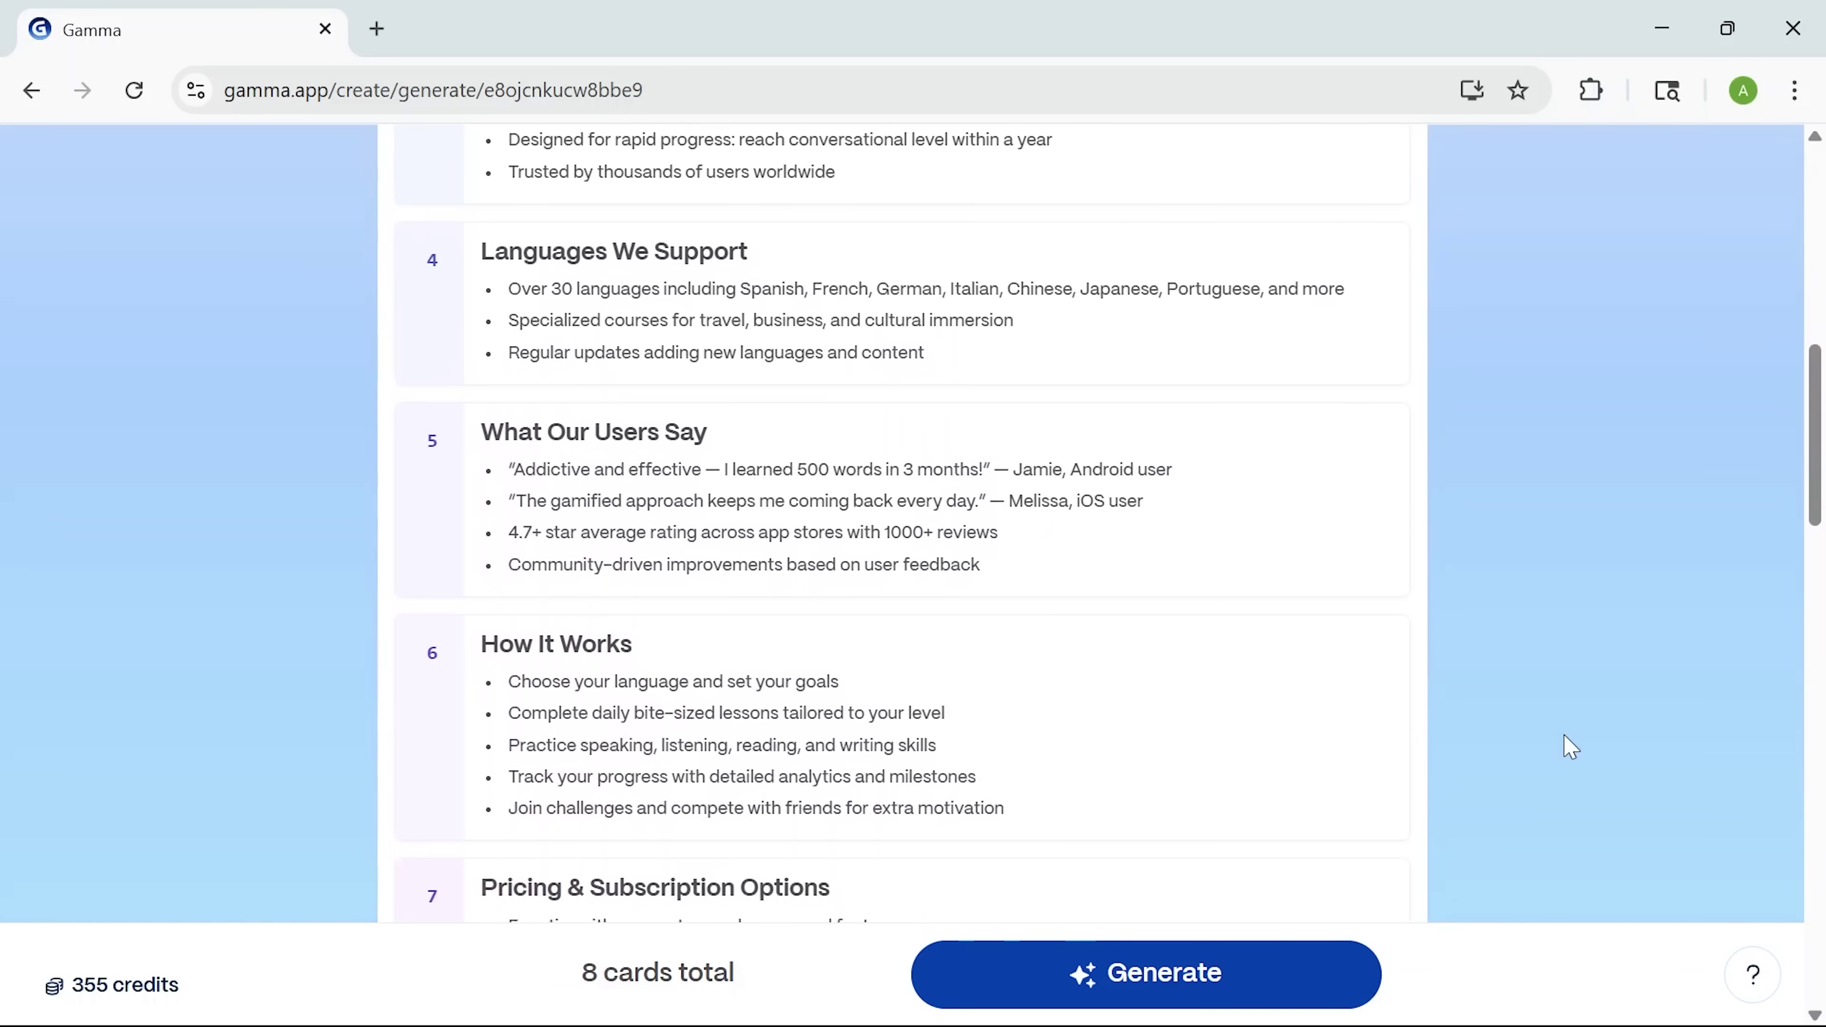
scroll(1570, 748, "down", 8)
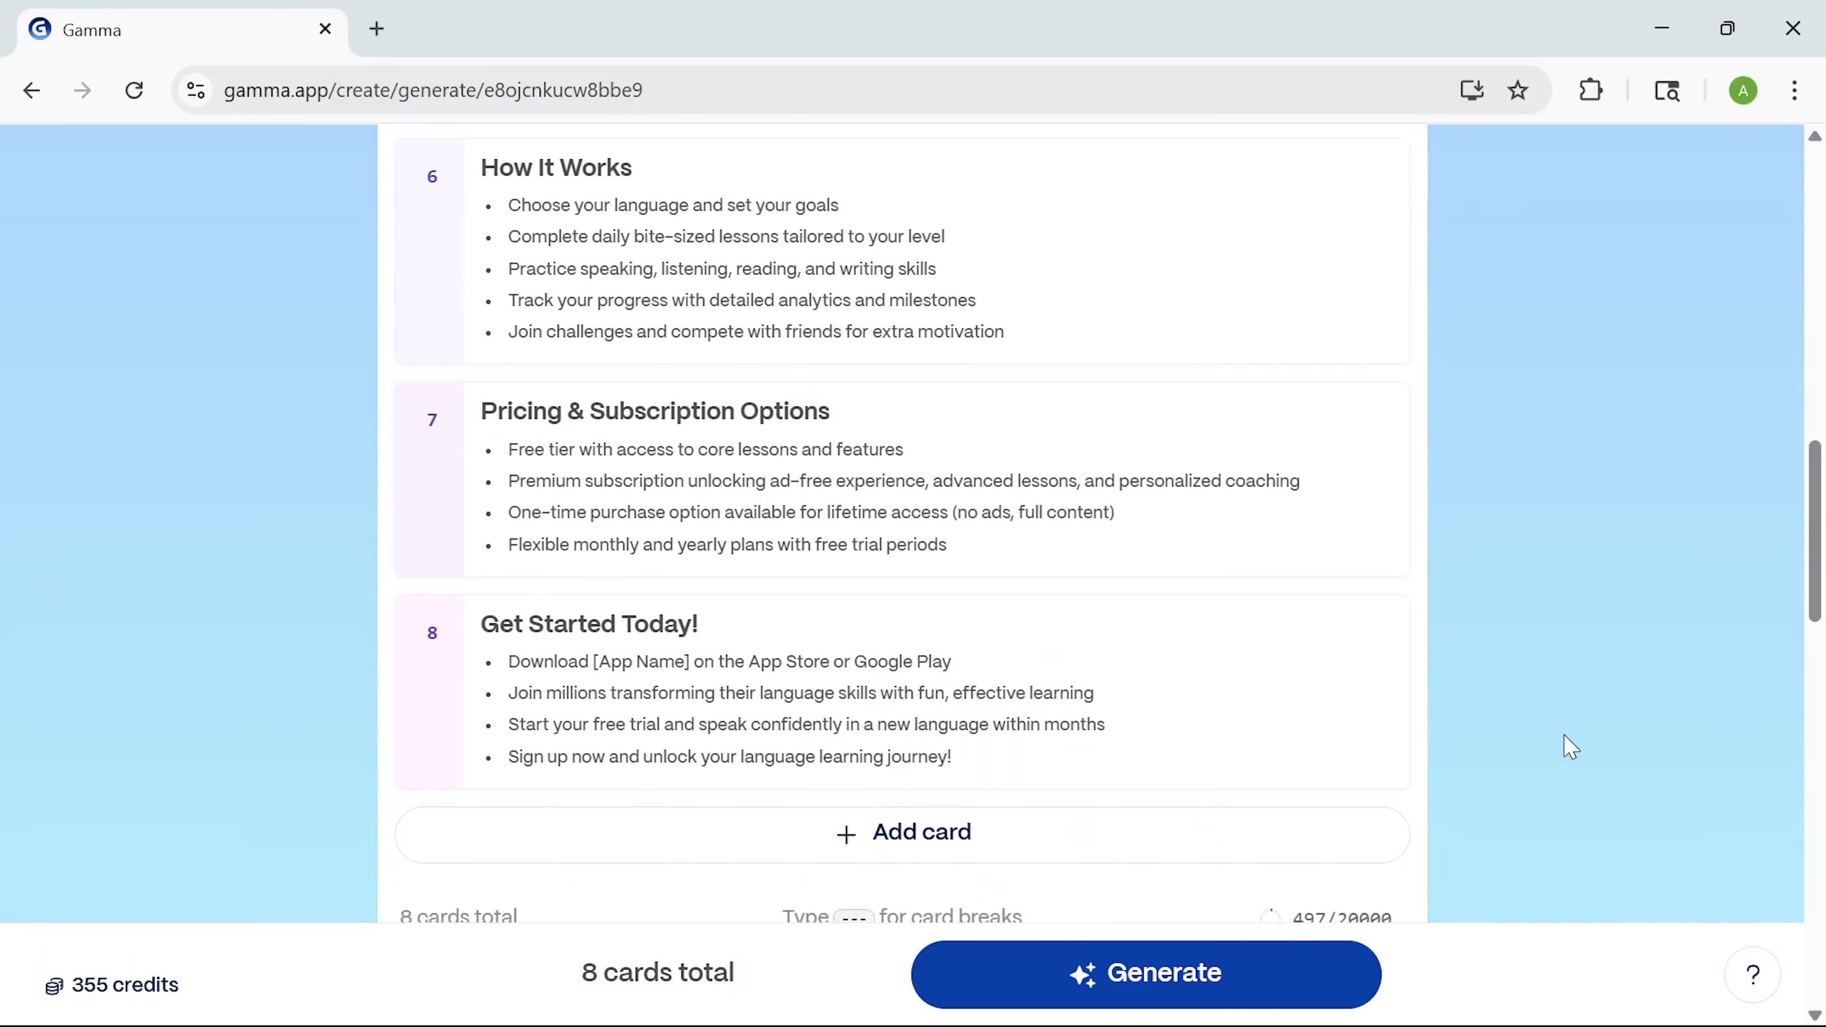
scroll(1571, 748, "down", 3)
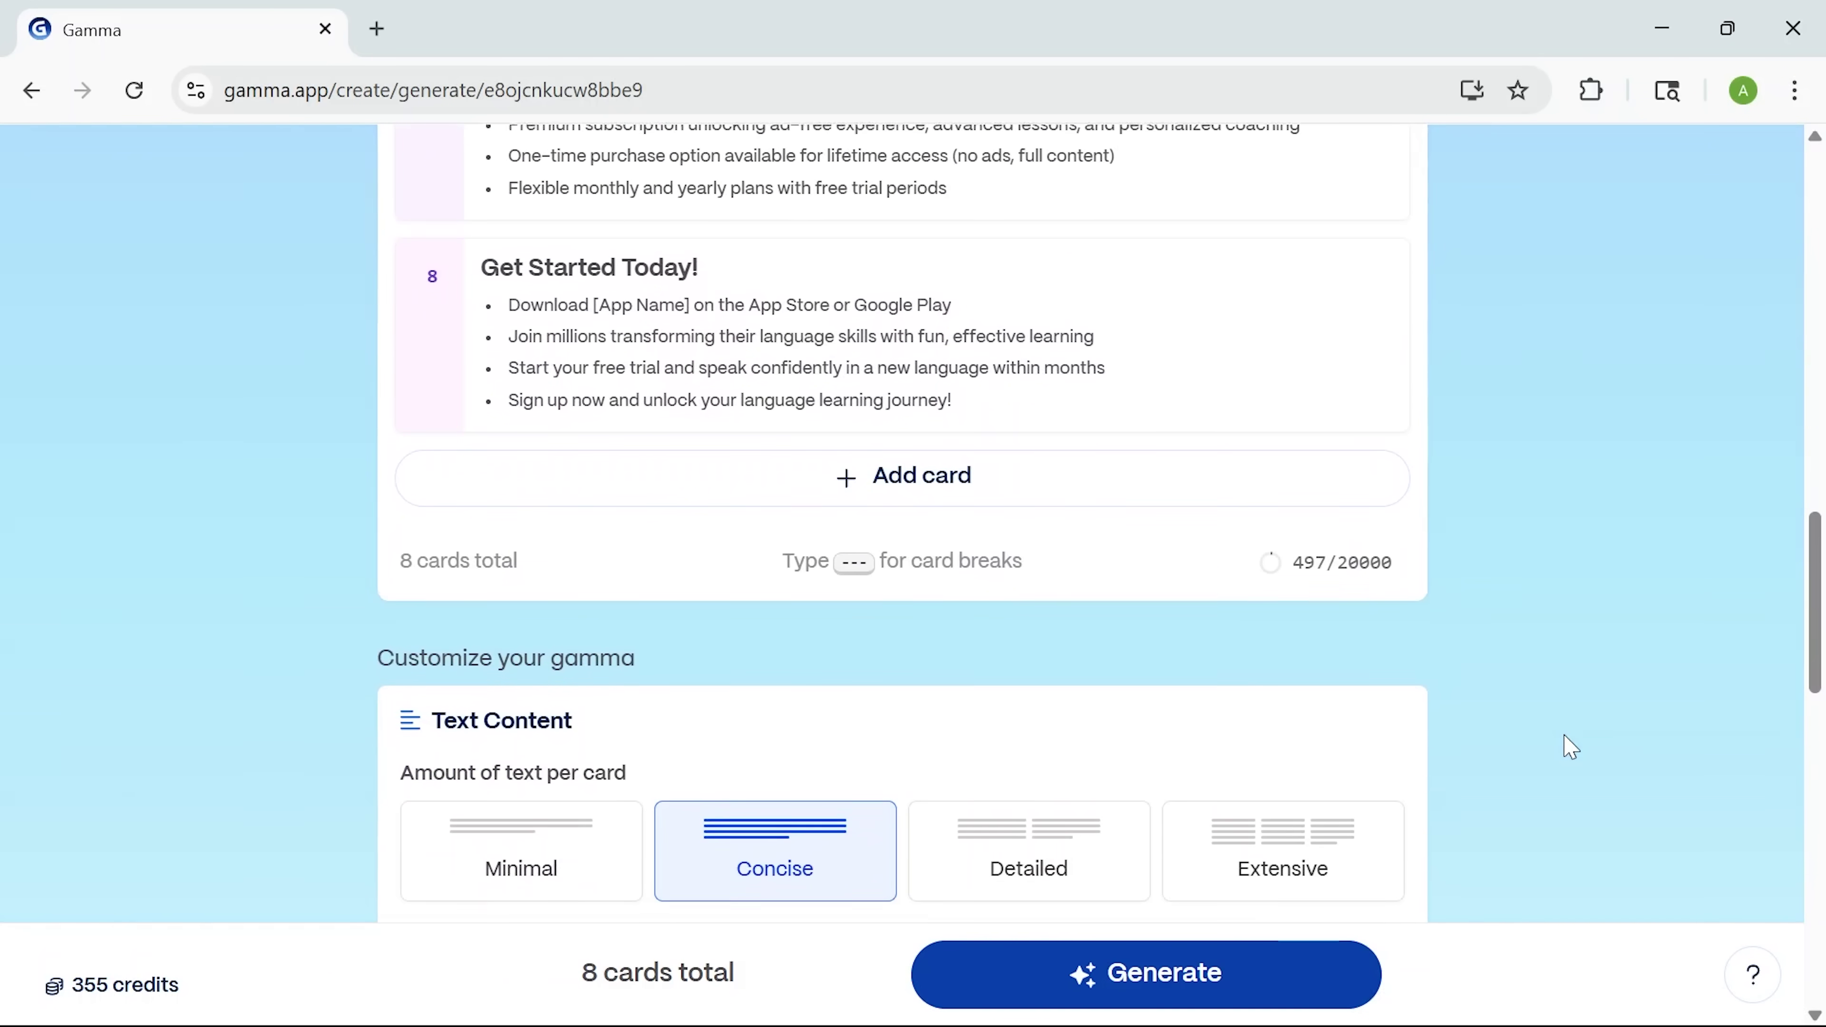
Step: Generate the language-app deck and scroll back up through the newly written cards
left_click(1306, 968)
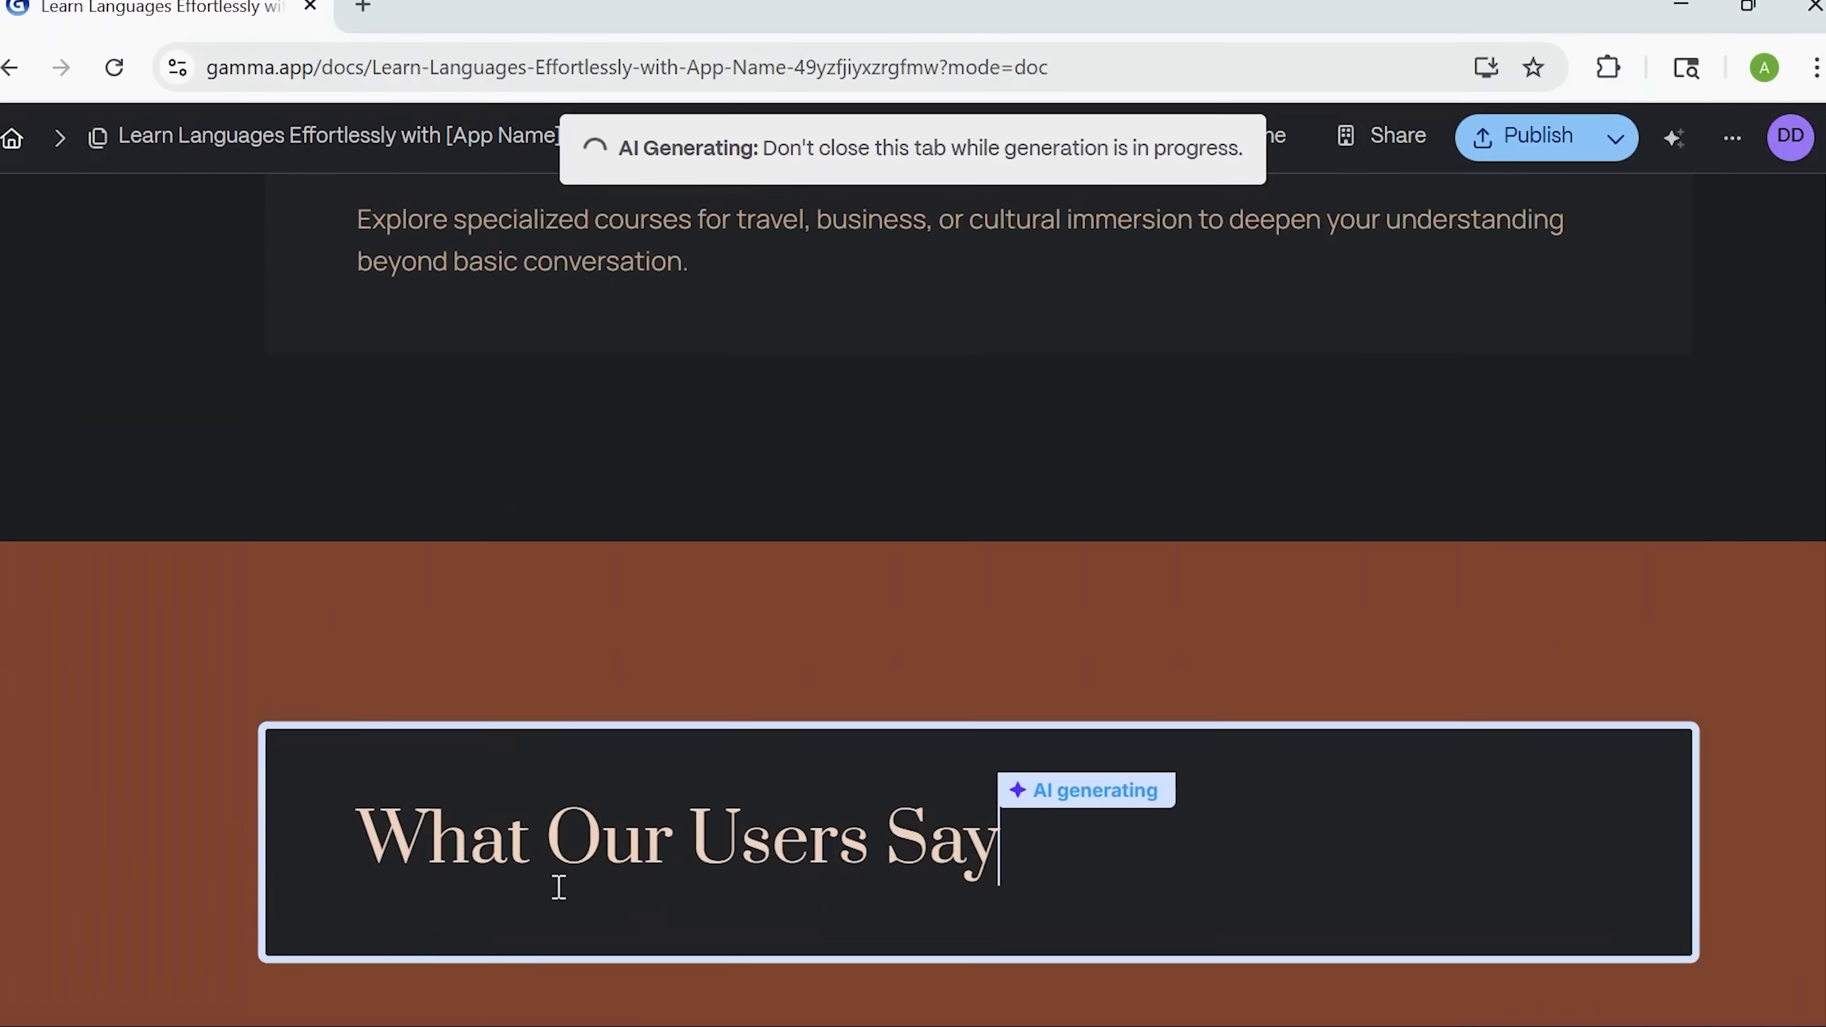
scroll(558, 885, "up", 5)
scroll(564, 899, "up", 10)
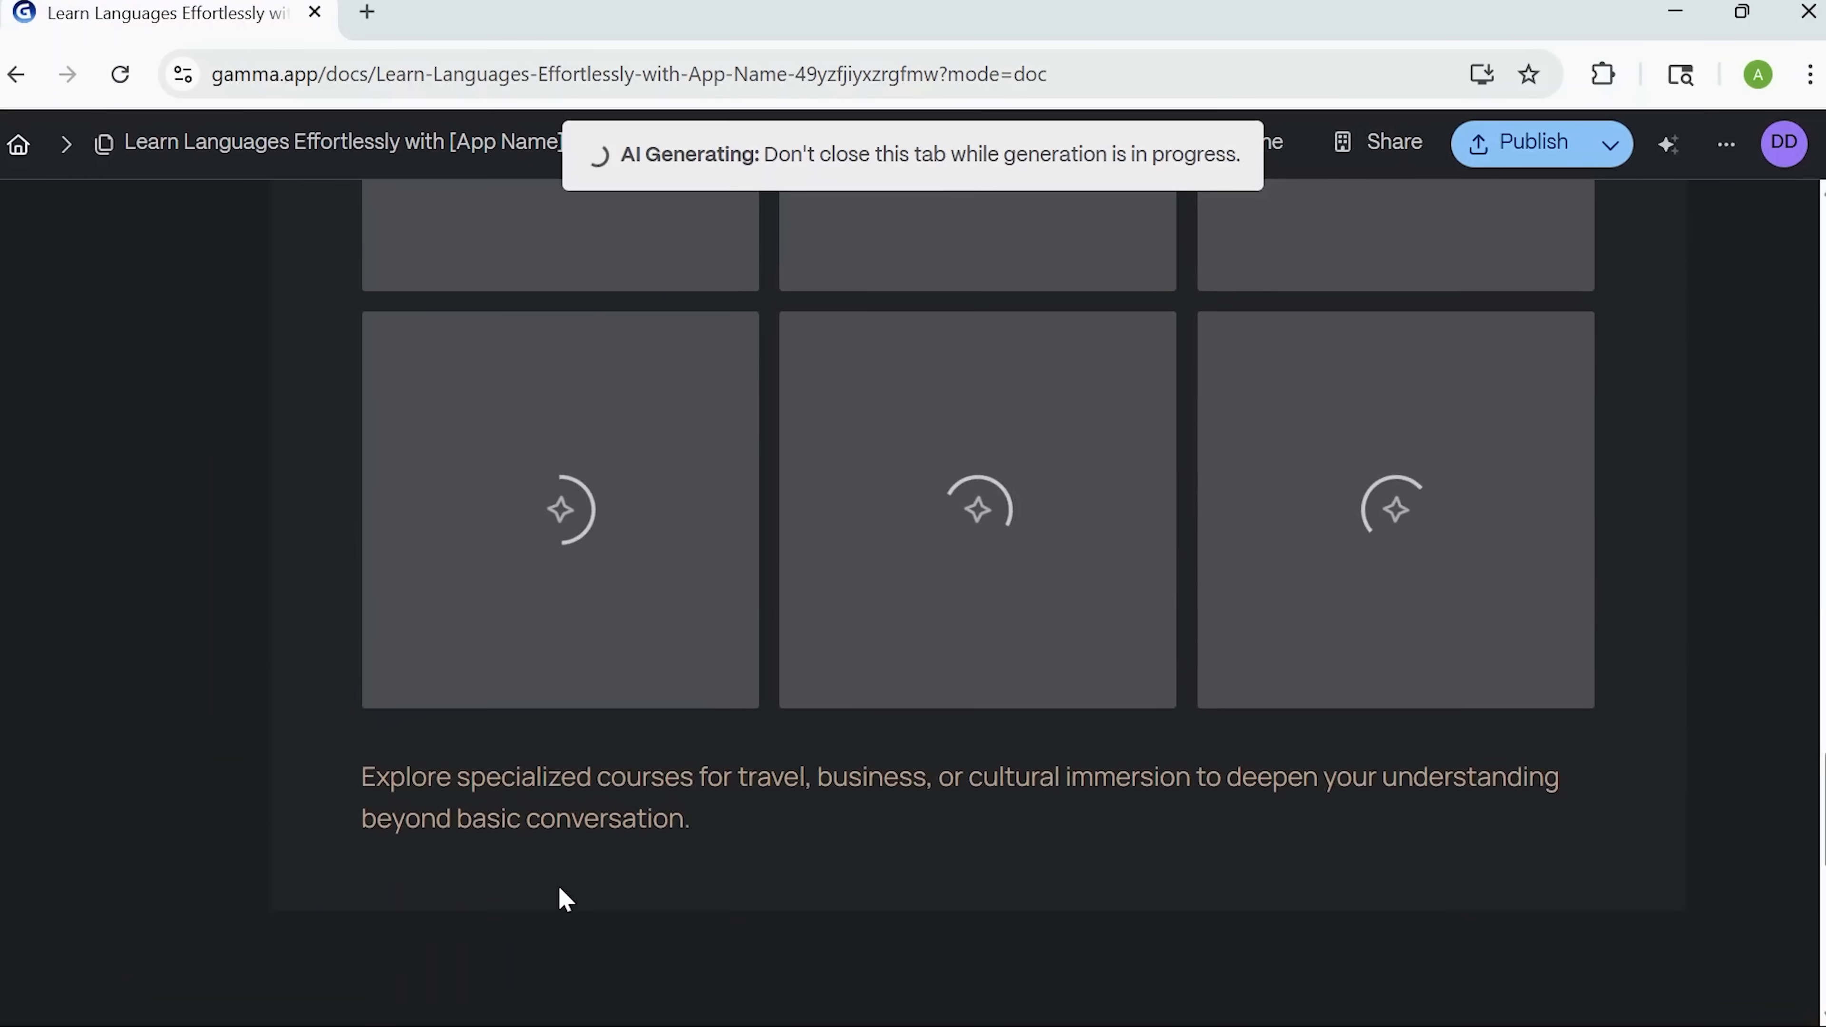
scroll(568, 899, "up", 3)
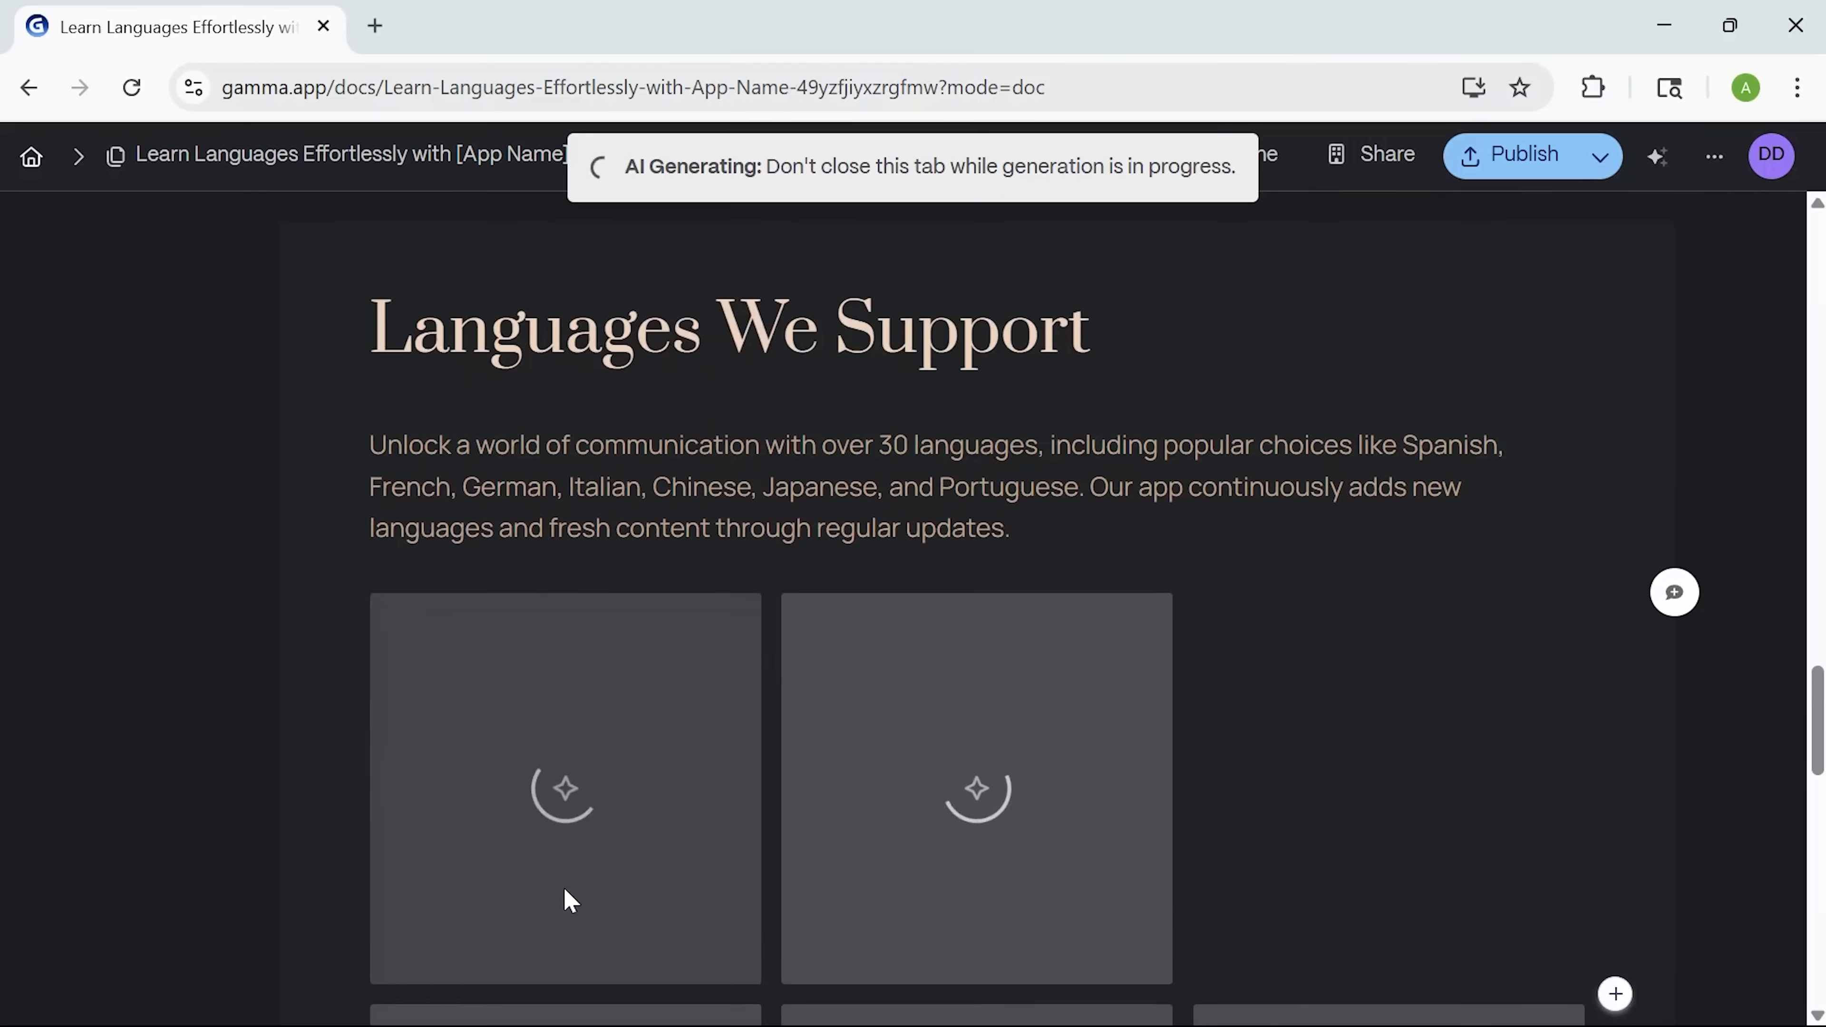